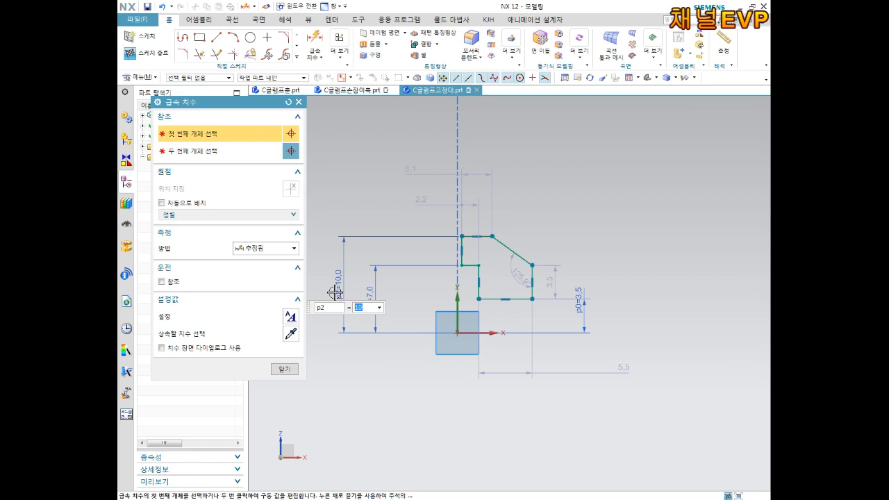
- Dimension the height of the right vertical edge's upper endpoint above the sketch origin at 5.5 mm
{"action": "left_click", "coordinate": [532, 265]}
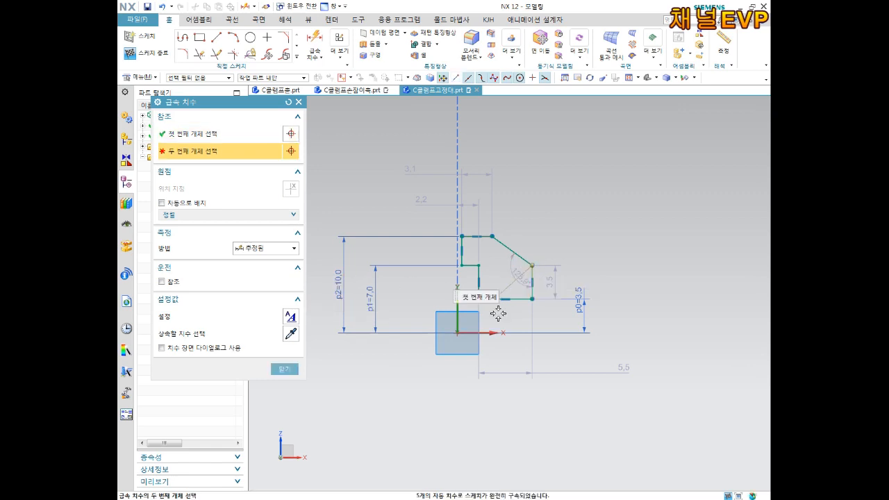
{"action": "left_click", "coordinate": [461, 333]}
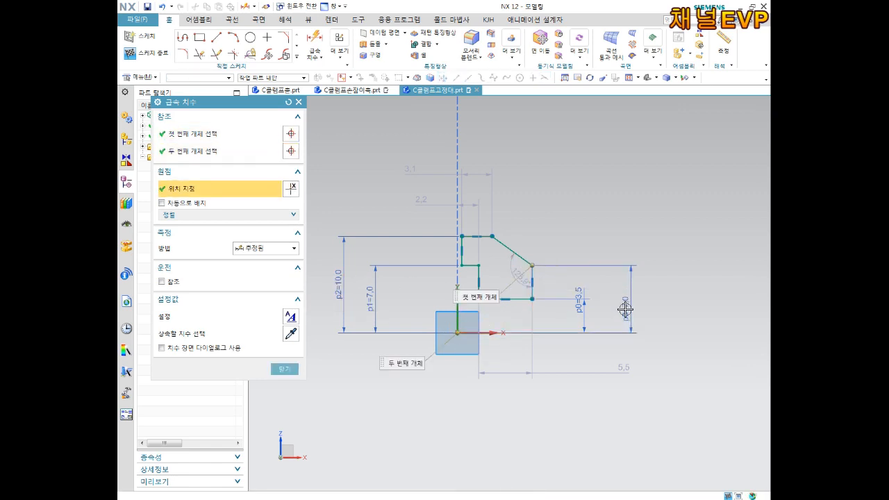
{"action": "left_click", "coordinate": [624, 310]}
{"action": "type", "text": "5.5"}
{"action": "key", "text": "Return"}
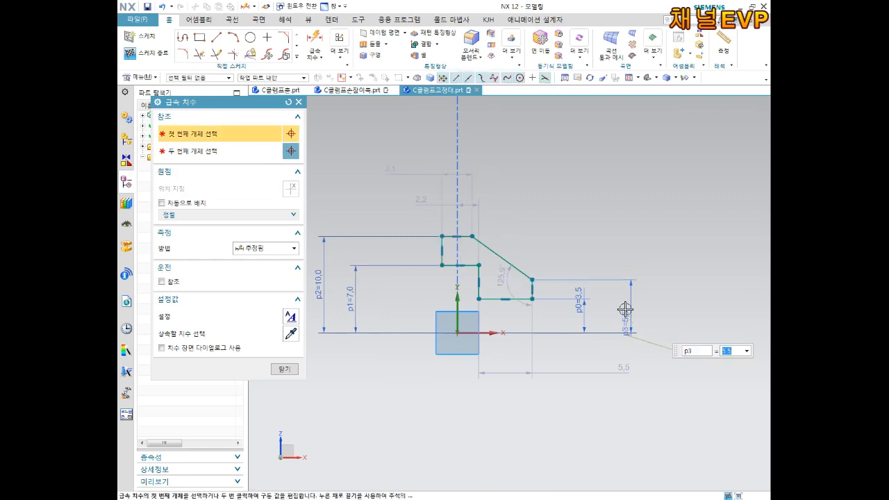
{"action": "middle_click", "coordinate": [425, 192]}
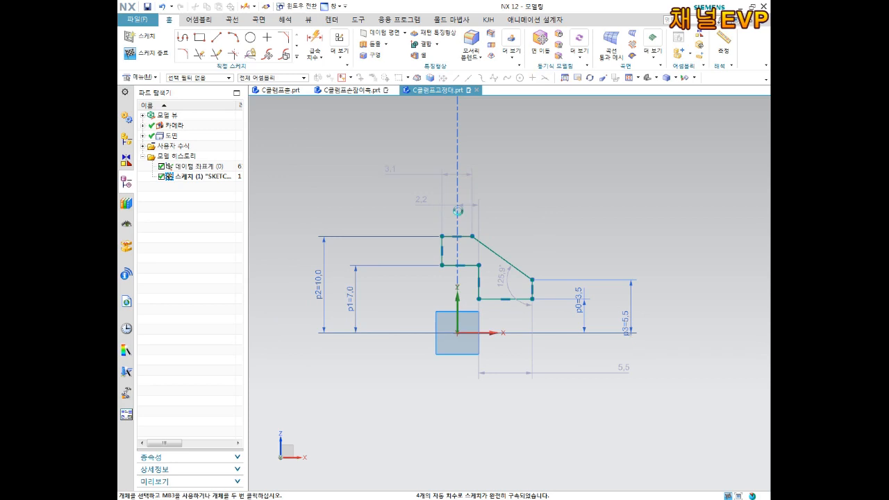
- Dimension the length of the profile's top horizontal edge at 3 mm
{"action": "key", "text": "d"}
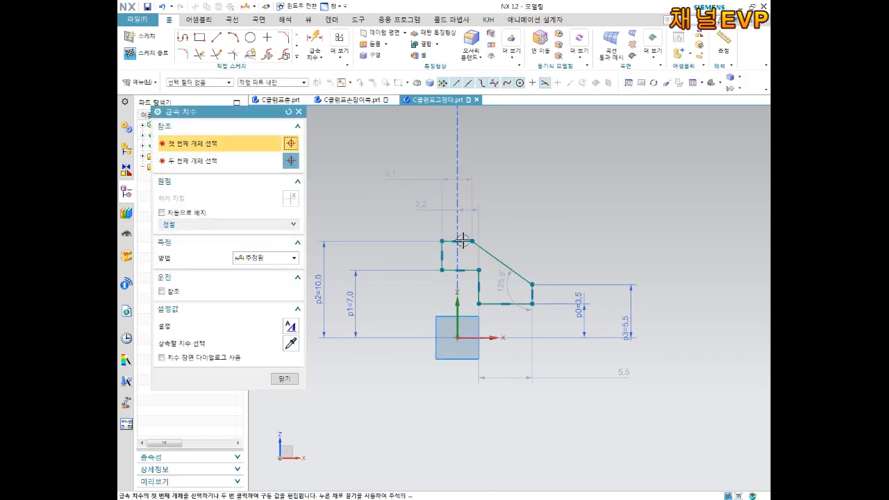
{"action": "left_click", "coordinate": [465, 238]}
{"action": "left_click", "coordinate": [452, 147]}
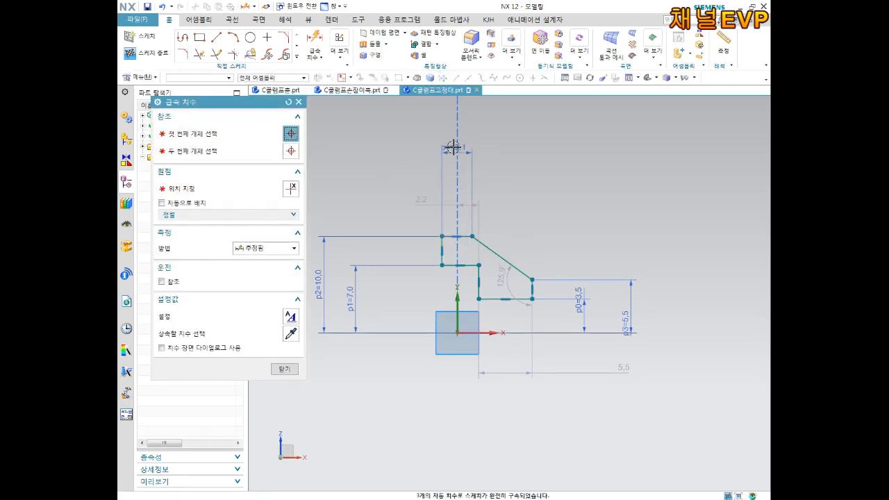
- Dimension the profile's overall horizontal width, from its far left edge to its far right edge, at 13 mm
{"action": "left_click", "coordinate": [450, 236]}
{"action": "left_click", "coordinate": [450, 265]}
{"action": "left_click", "coordinate": [532, 284]}
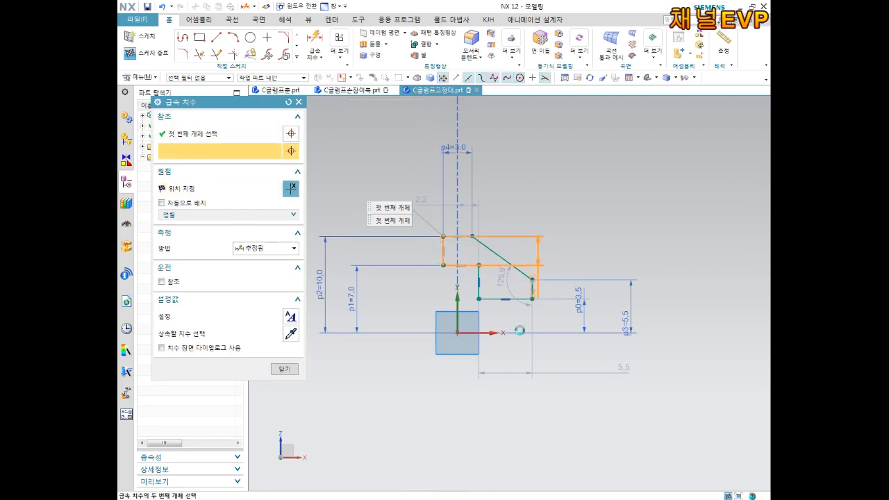
{"action": "left_click", "coordinate": [505, 400]}
{"action": "type", "text": "13"}
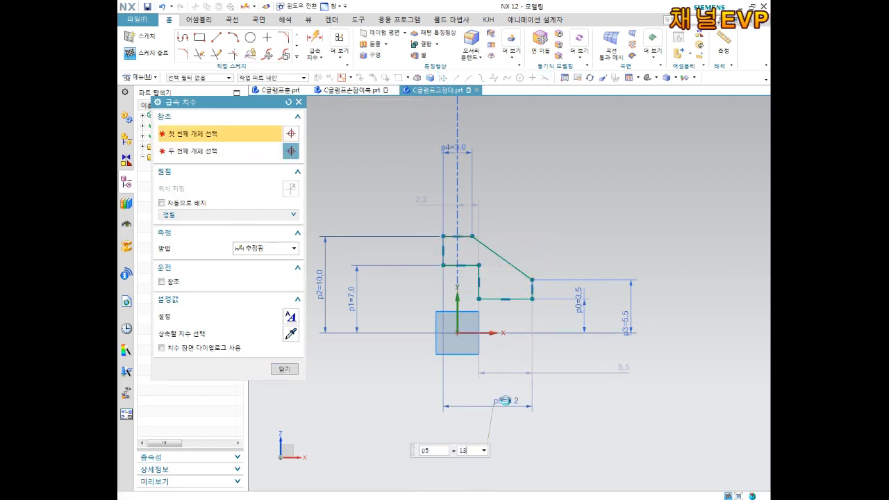
{"action": "key", "text": "Return"}
{"action": "middle_click", "coordinate": [506, 401]}
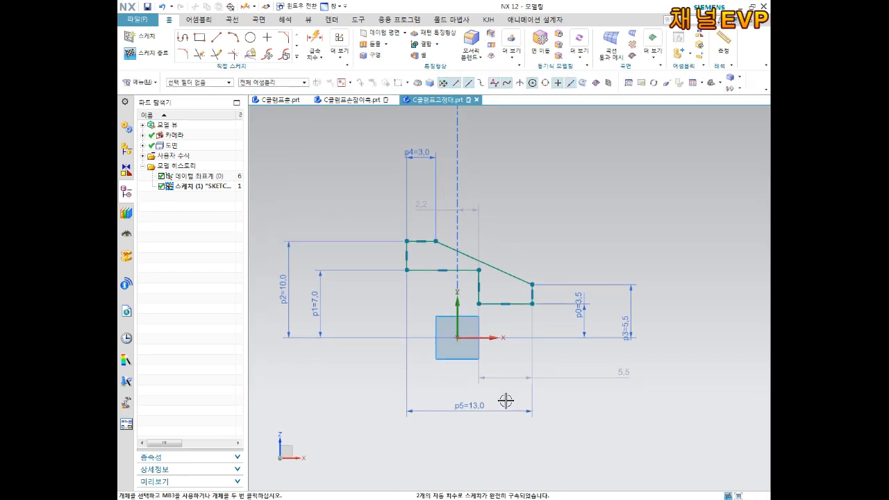
- Dimension the horizontal edge of the profile's inner step at 2.5 mm
{"action": "key", "text": "d"}
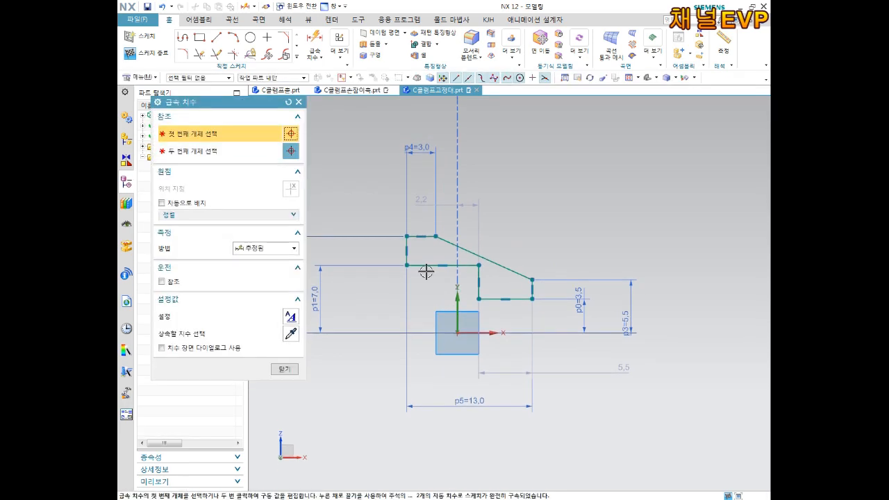
{"action": "left_click", "coordinate": [438, 266]}
{"action": "left_click", "coordinate": [429, 296]}
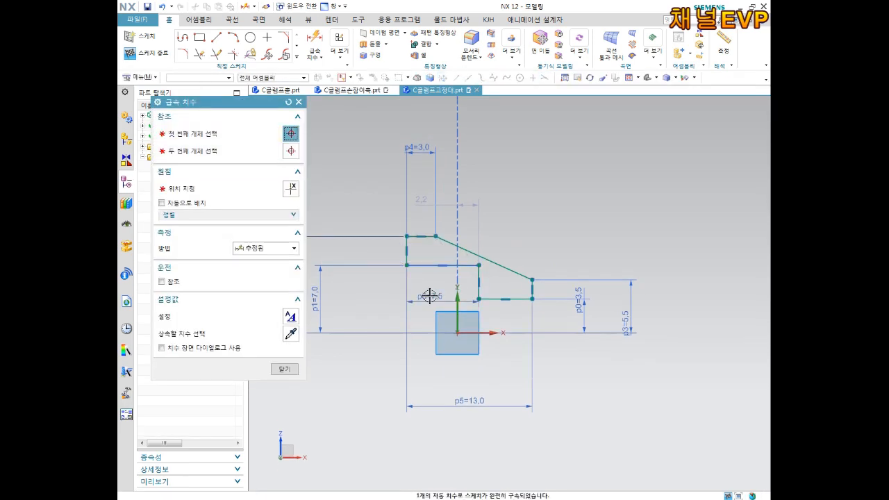
{"action": "type", "text": "2.5"}
{"action": "key", "text": "Return"}
{"action": "middle_click", "coordinate": [430, 297]}
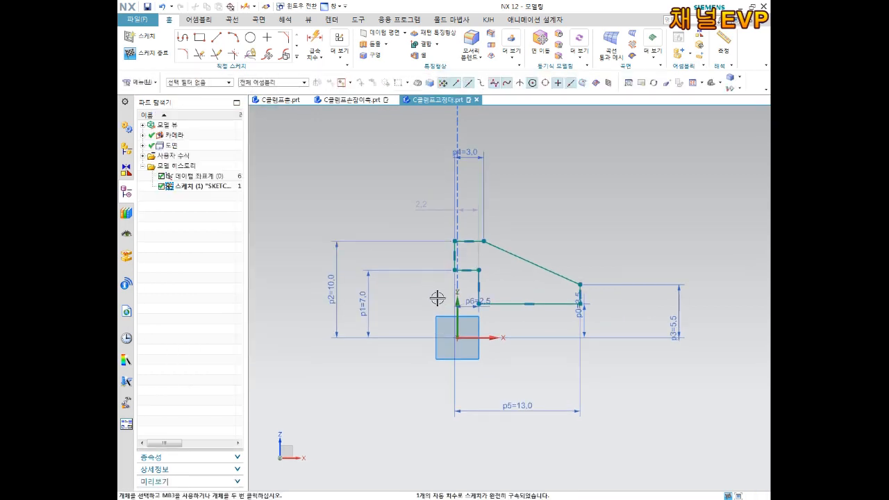
- Turn off continuous auto dimensioning for the active sketch in the sketch preferences
{"action": "middle_click_drag", "start_coordinate": [542, 276], "coordinate": [562, 281], "text": "shift"}
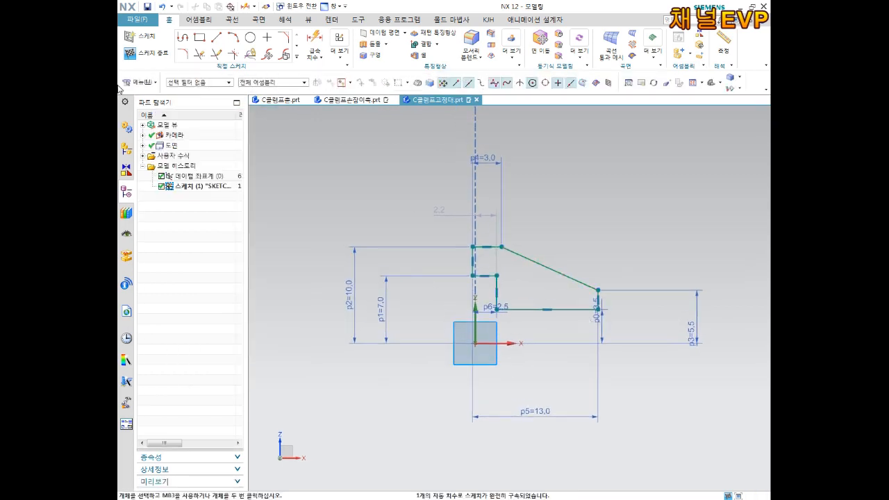
{"action": "left_click", "coordinate": [142, 21]}
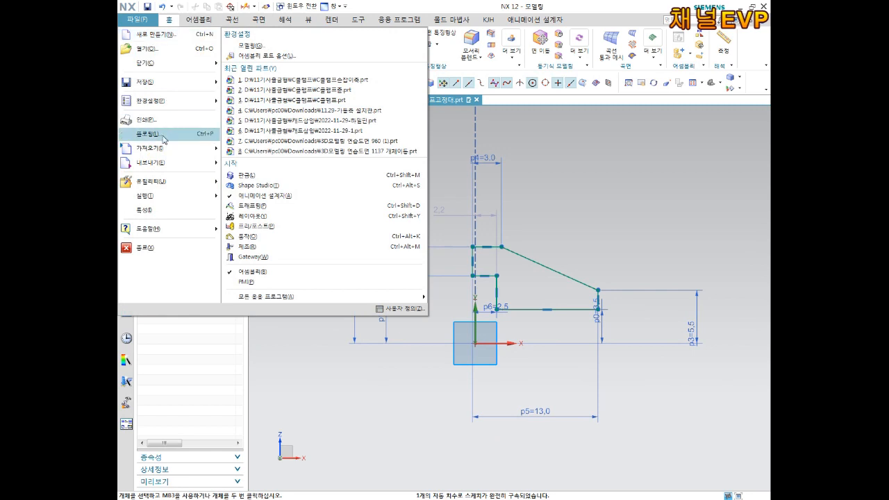
{"action": "mouse_move", "coordinate": [149, 101]}
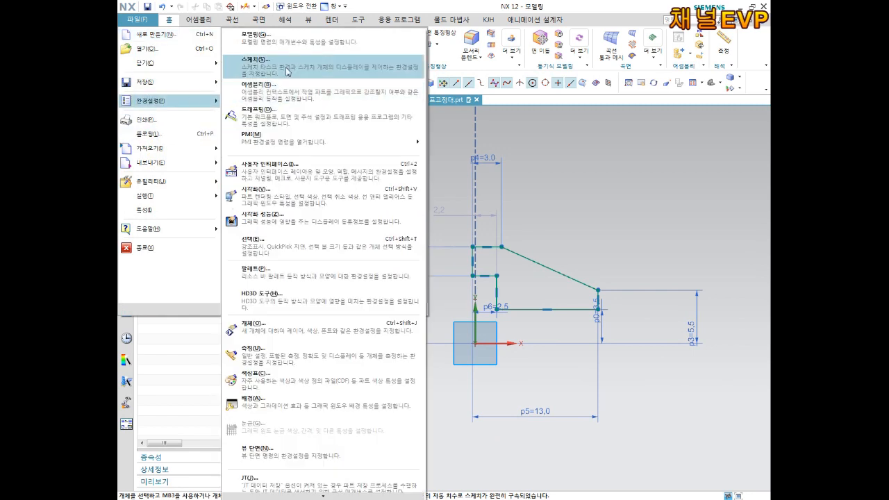
{"action": "left_click", "coordinate": [284, 69]}
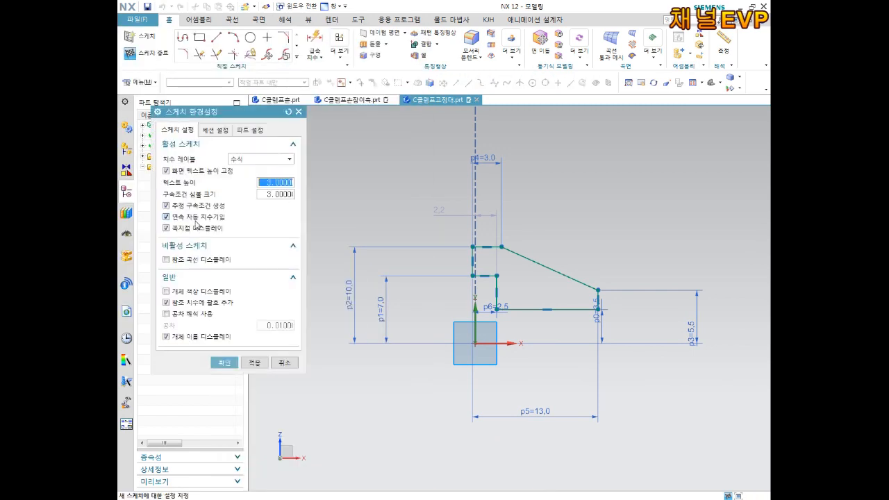
{"action": "left_click", "coordinate": [203, 218]}
{"action": "left_click", "coordinate": [226, 362]}
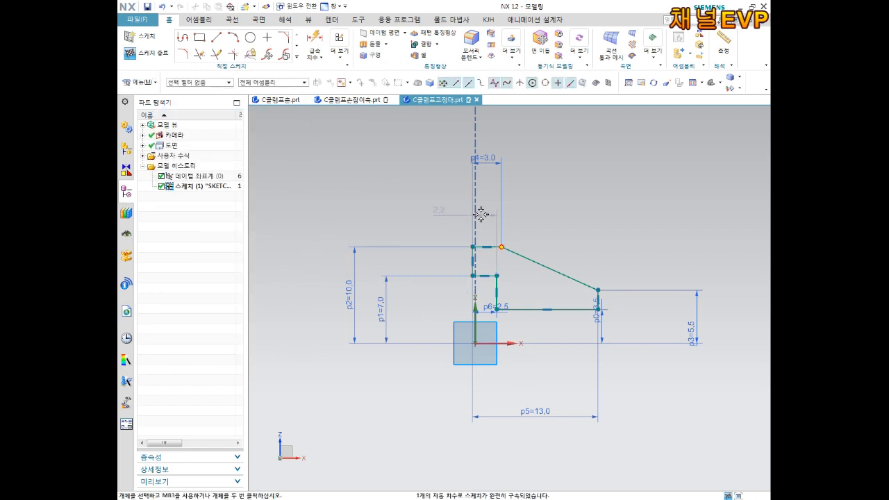
- Move the top edge's 3 mm dimension and the automatic 2.2 dimension closer to the profile, and finish the sketch
{"action": "left_click_drag", "start_coordinate": [493, 165], "coordinate": [528, 200]}
{"action": "mouse_move", "coordinate": [439, 208]}
{"action": "left_mouse_down"}
{"action": "mouse_move", "coordinate": [493, 240]}
{"action": "mouse_move", "coordinate": [492, 262]}
{"action": "left_mouse_up"}
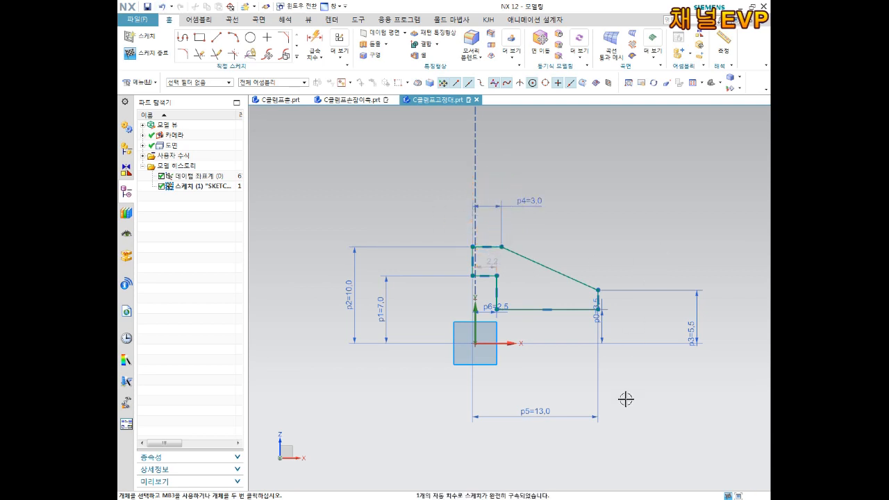
{"action": "mouse_move", "coordinate": [525, 234]}
{"action": "middle_mouse_down"}
{"action": "mouse_move", "coordinate": [526, 212]}
{"action": "mouse_move", "coordinate": [520, 223]}
{"action": "middle_mouse_up"}
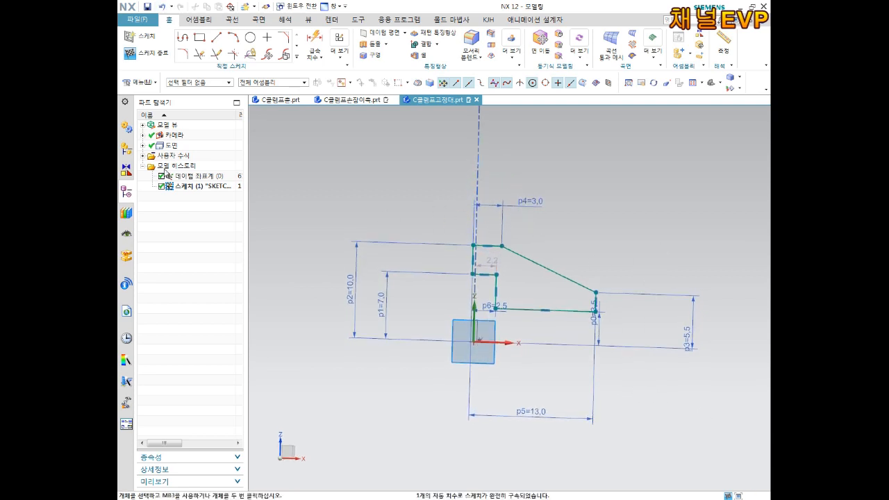
{"action": "left_click", "coordinate": [172, 56]}
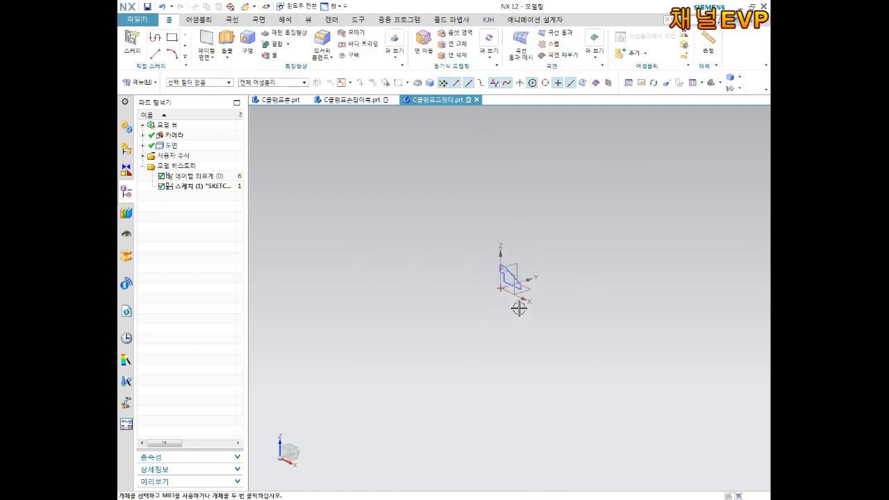
- Revolve the seven-curve sketch profile a full 360° about the datum X axis into a new solid body
{"action": "left_click", "coordinate": [227, 59]}
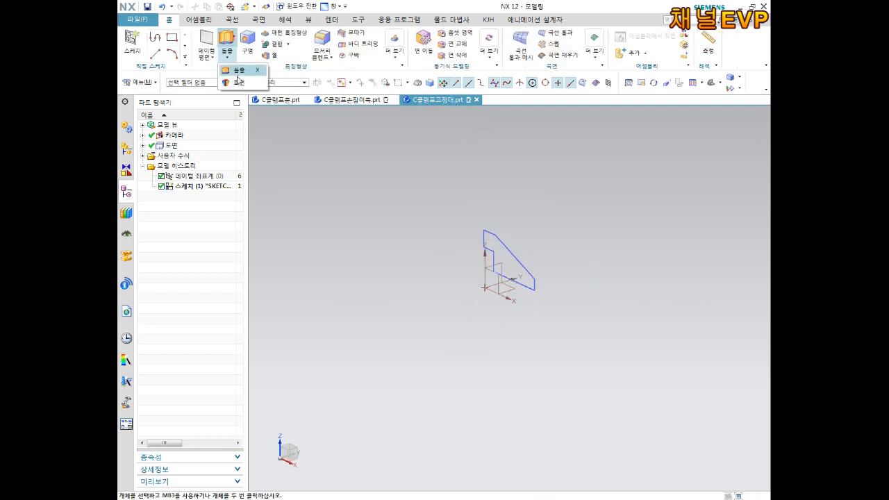
{"action": "left_click", "coordinate": [239, 83]}
{"action": "left_click", "coordinate": [512, 250]}
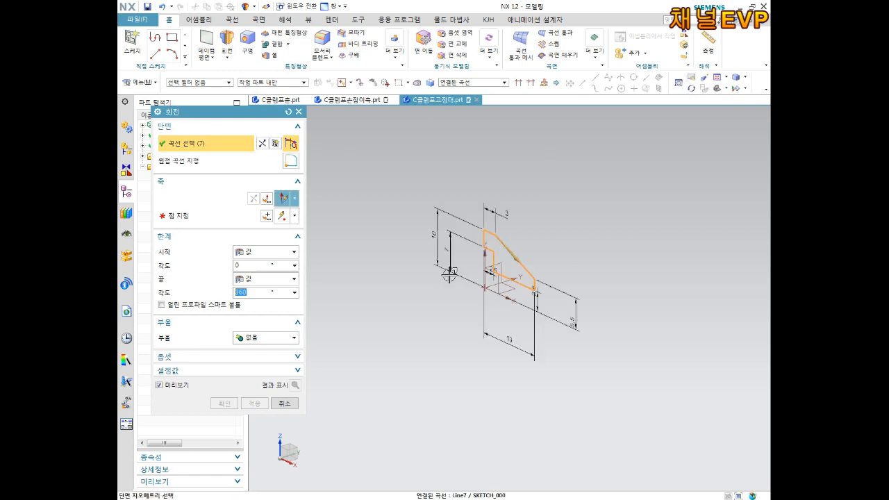
{"action": "left_click", "coordinate": [192, 200]}
{"action": "scroll", "coordinate": [480, 289], "scroll_direction": "up", "scroll_amount": 5}
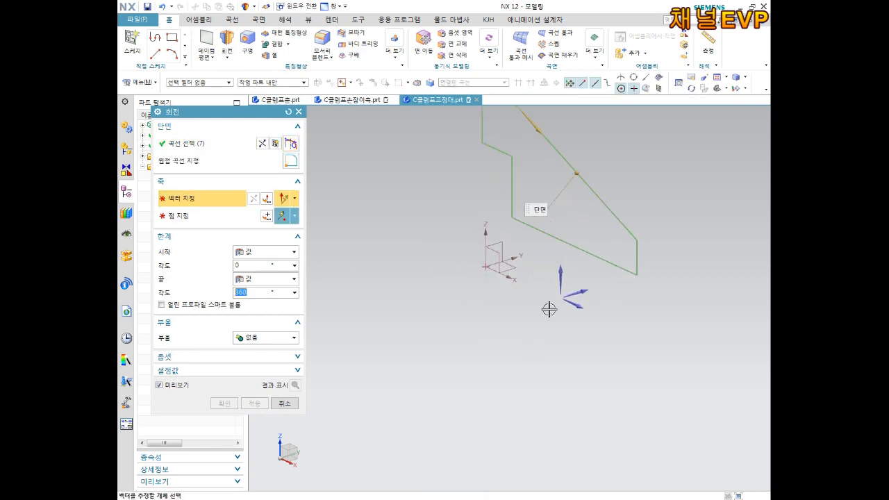
{"action": "left_click", "coordinate": [505, 275]}
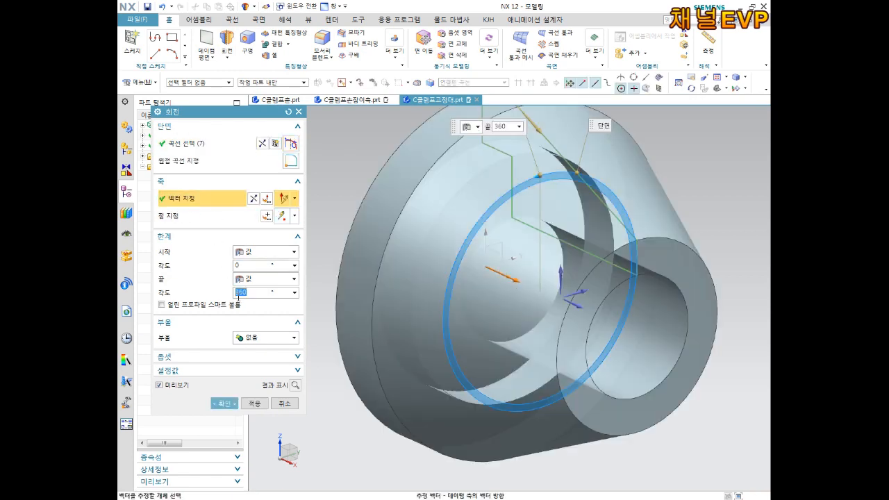
{"action": "left_click", "coordinate": [226, 403]}
- Chamfer both bore end edges, the recess rim and the outer rim with a symmetric 0.2 mm distance
{"action": "middle_click_drag", "start_coordinate": [440, 359], "coordinate": [506, 272]}
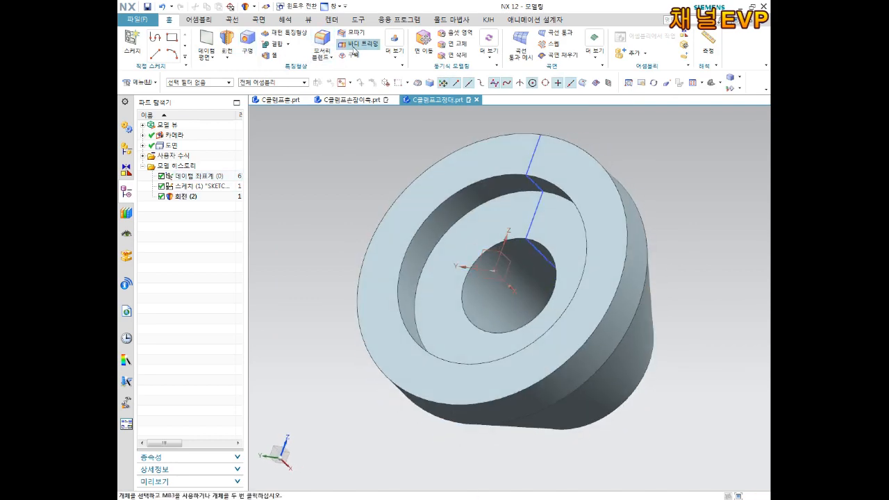
{"action": "left_click", "coordinate": [354, 33]}
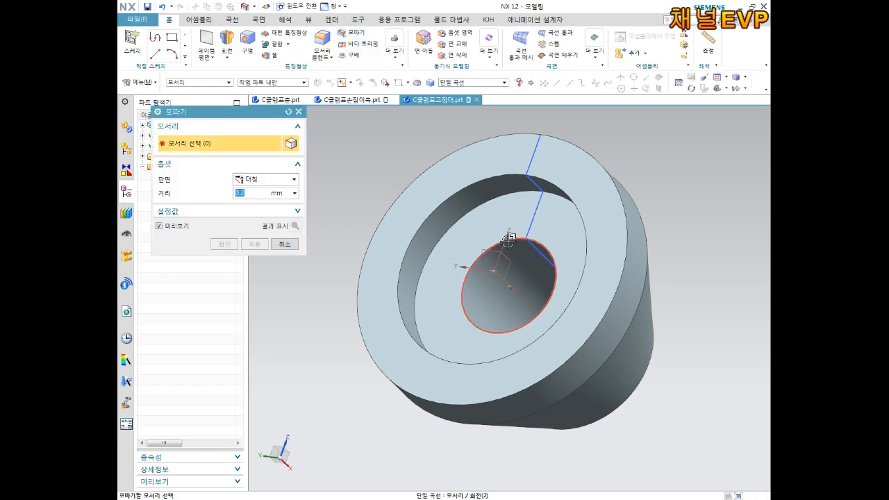
{"action": "left_click", "coordinate": [554, 281]}
{"action": "middle_click_drag", "start_coordinate": [625, 291], "coordinate": [525, 198]}
{"action": "left_click", "coordinate": [585, 288]}
{"action": "left_click", "coordinate": [472, 182]}
{"action": "left_click", "coordinate": [468, 148]}
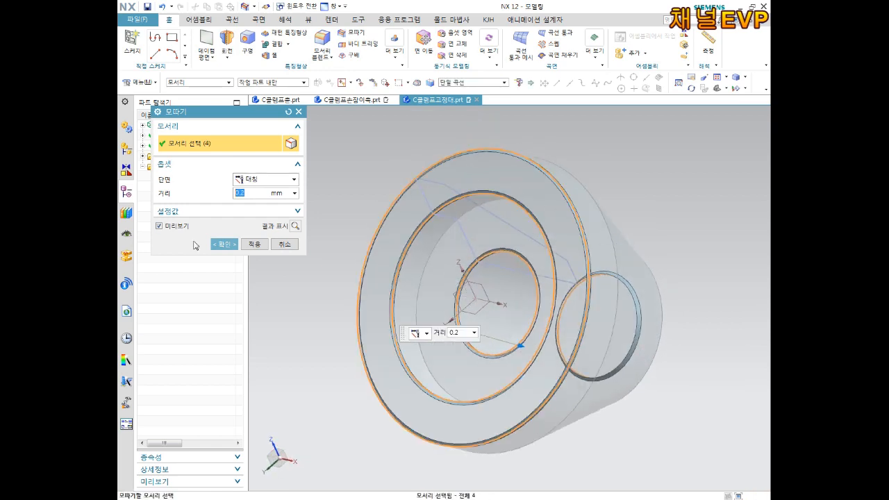
{"action": "left_click", "coordinate": [217, 248]}
- Hide the datum coordinate system and the profile sketch, leaving only the solid body displayed
{"action": "scroll", "coordinate": [440, 259], "scroll_direction": "down", "scroll_amount": 2}
{"action": "middle_click_drag", "start_coordinate": [470, 245], "coordinate": [500, 278]}
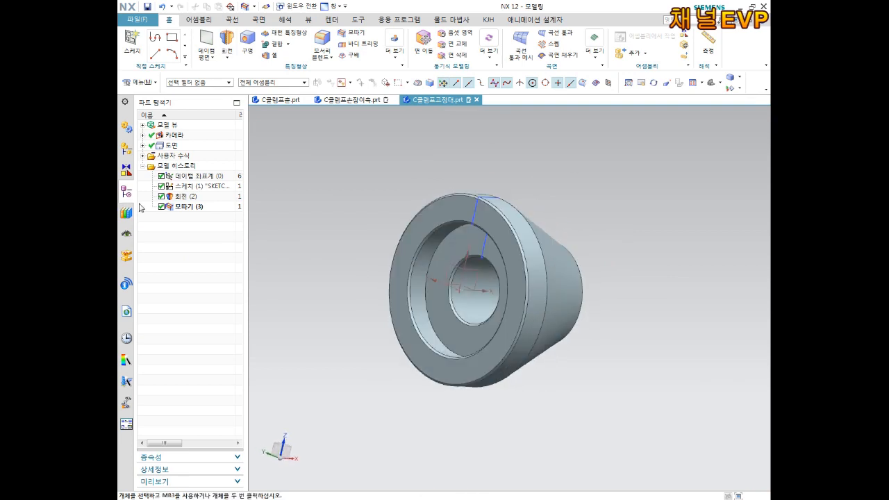
{"action": "left_click", "coordinate": [182, 177]}
{"action": "left_click", "coordinate": [192, 187], "text": "ctrl"}
{"action": "right_click", "coordinate": [193, 185]}
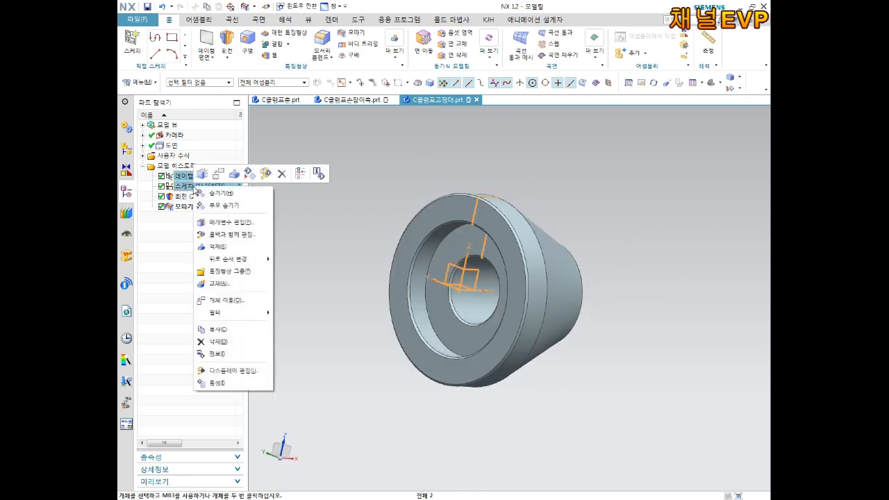
{"action": "left_click", "coordinate": [224, 194]}
{"action": "scroll", "coordinate": [508, 280], "scroll_direction": "down", "scroll_amount": 4}
{"action": "middle_click_drag", "start_coordinate": [508, 279], "coordinate": [486, 298]}
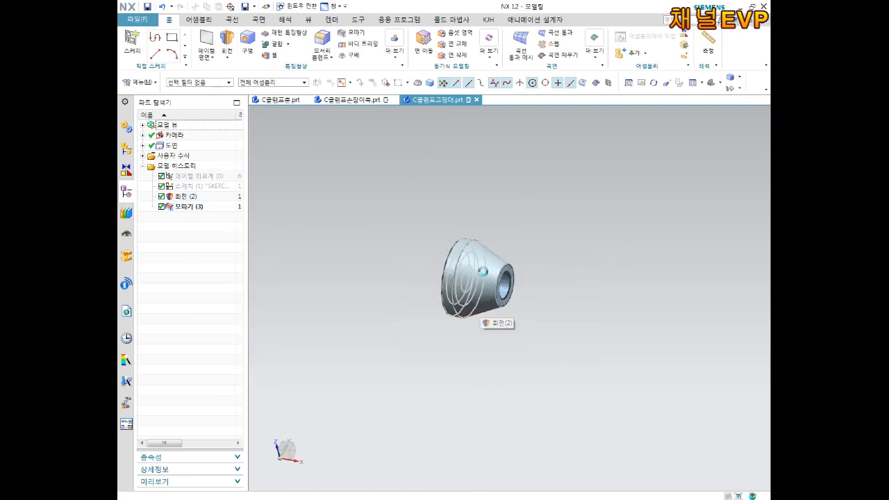
- Set the solid body's display color to Strong Umber
{"action": "scroll", "coordinate": [482, 267], "scroll_direction": "up", "scroll_amount": 5}
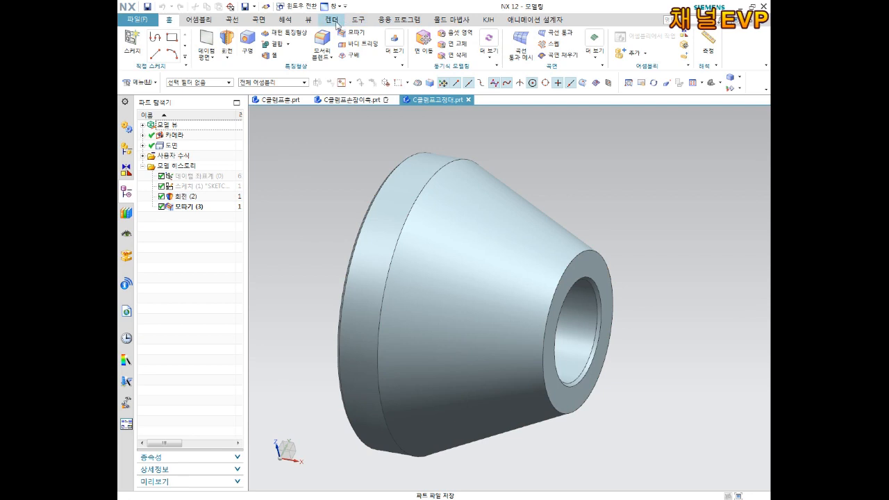
{"action": "left_click", "coordinate": [308, 21]}
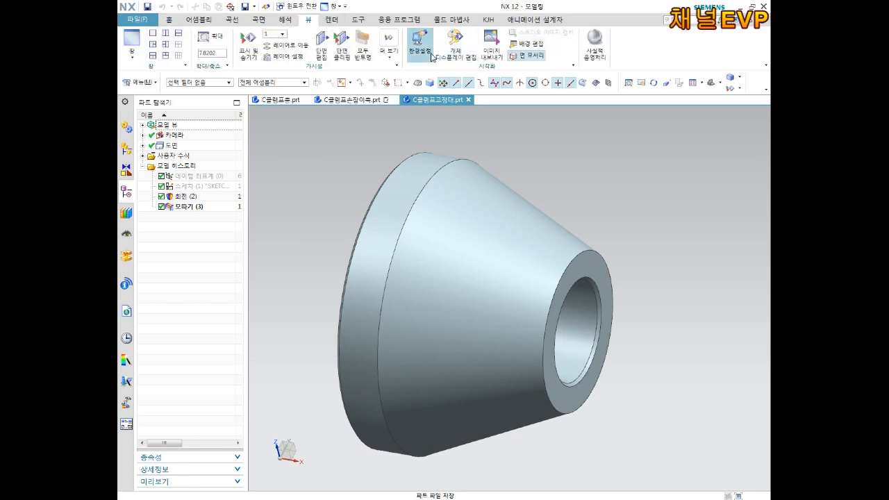
{"action": "left_click", "coordinate": [455, 43]}
{"action": "left_click", "coordinate": [484, 213]}
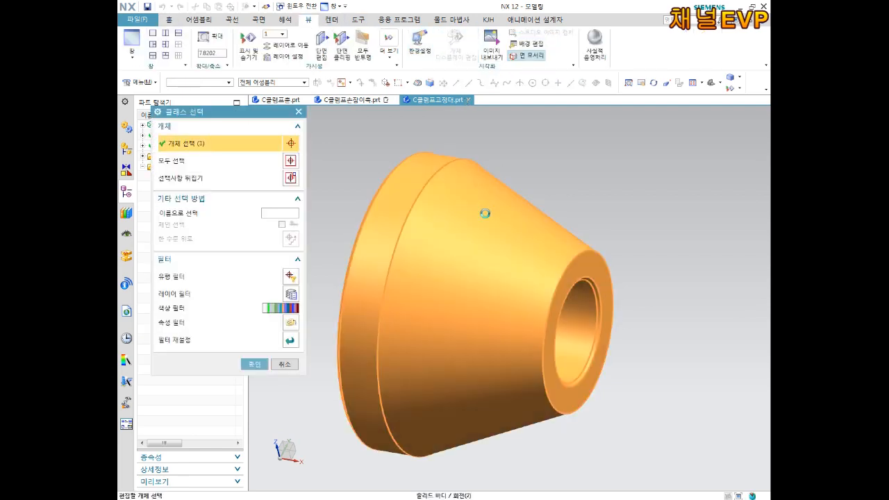
{"action": "middle_click", "coordinate": [341, 174]}
{"action": "left_click", "coordinate": [271, 175]}
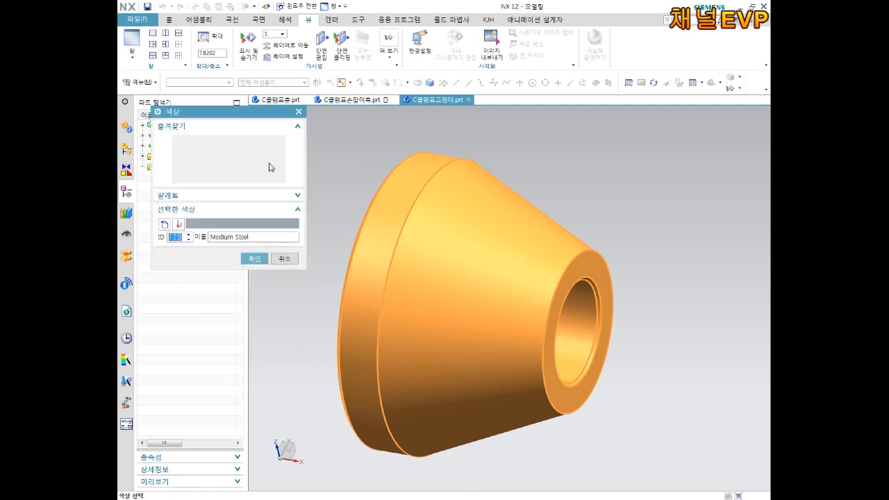
{"action": "left_click", "coordinate": [178, 179]}
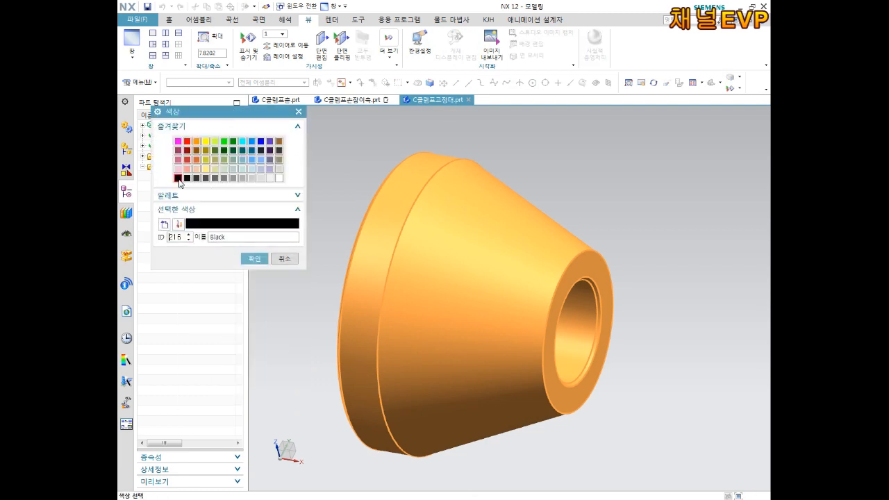
{"action": "left_click", "coordinate": [279, 150]}
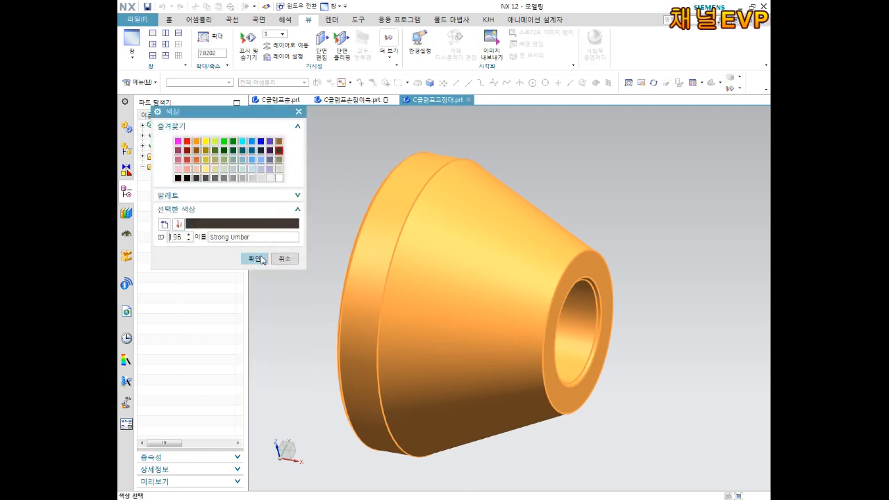
{"action": "left_click", "coordinate": [254, 259]}
{"action": "left_click", "coordinate": [226, 399]}
{"action": "scroll", "coordinate": [367, 277], "scroll_direction": "down", "scroll_amount": 3}
{"action": "middle_click_drag", "start_coordinate": [367, 252], "coordinate": [425, 257]}
{"action": "scroll", "coordinate": [488, 280], "scroll_direction": "up", "scroll_amount": 3}
{"action": "scroll", "coordinate": [453, 219], "scroll_direction": "down", "scroll_amount": 3}
- Change the solid body's display color to Deep Midnight
{"action": "left_click", "coordinate": [452, 44]}
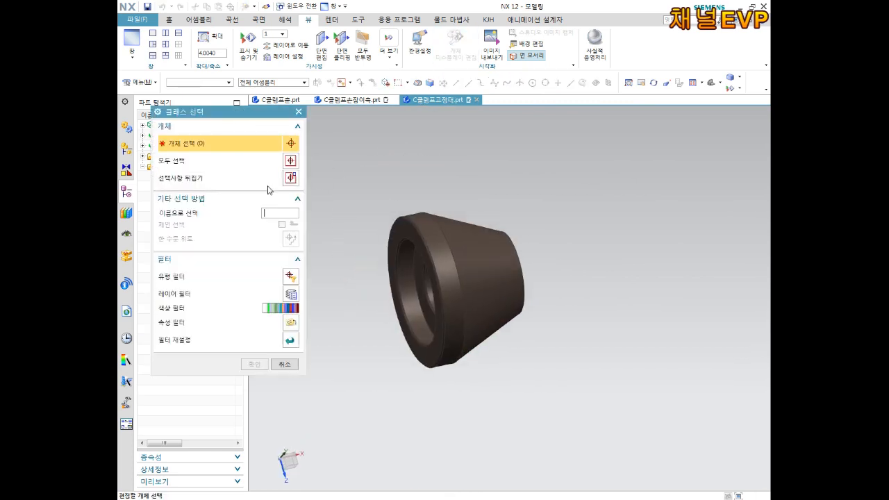
{"action": "left_click", "coordinate": [482, 257]}
{"action": "middle_click", "coordinate": [316, 229]}
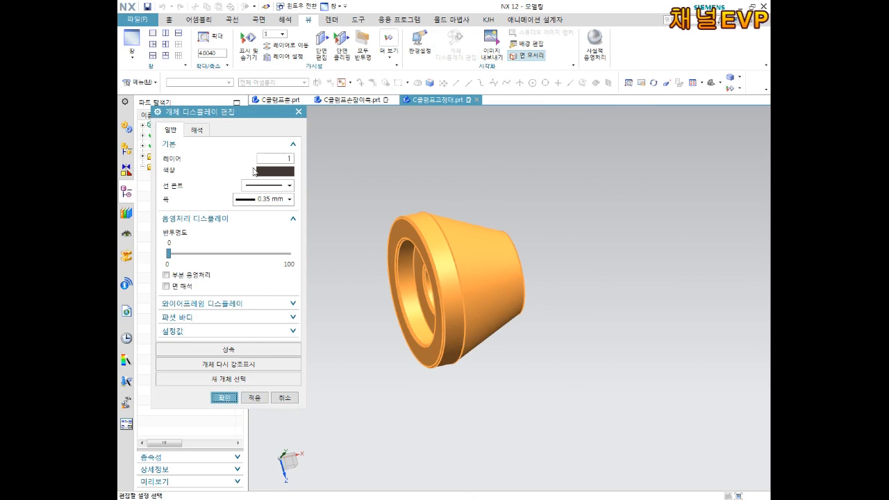
{"action": "left_click", "coordinate": [275, 175]}
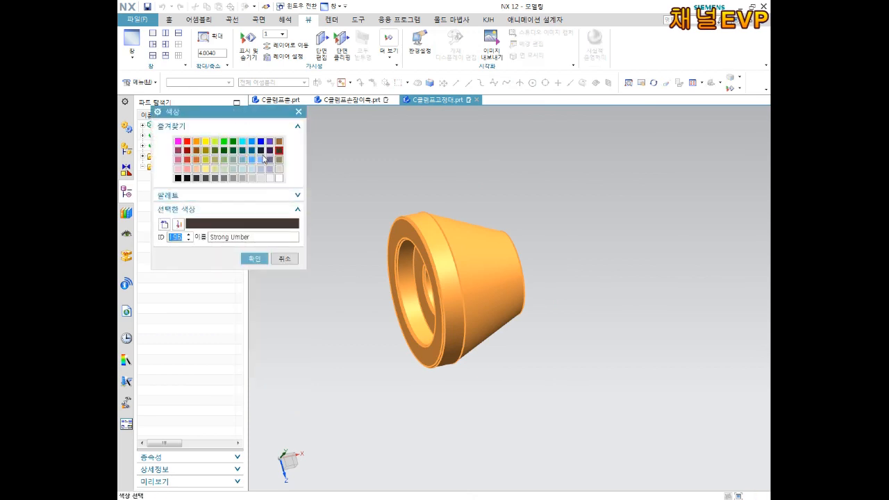
{"action": "left_click", "coordinate": [260, 150]}
{"action": "left_click", "coordinate": [255, 258]}
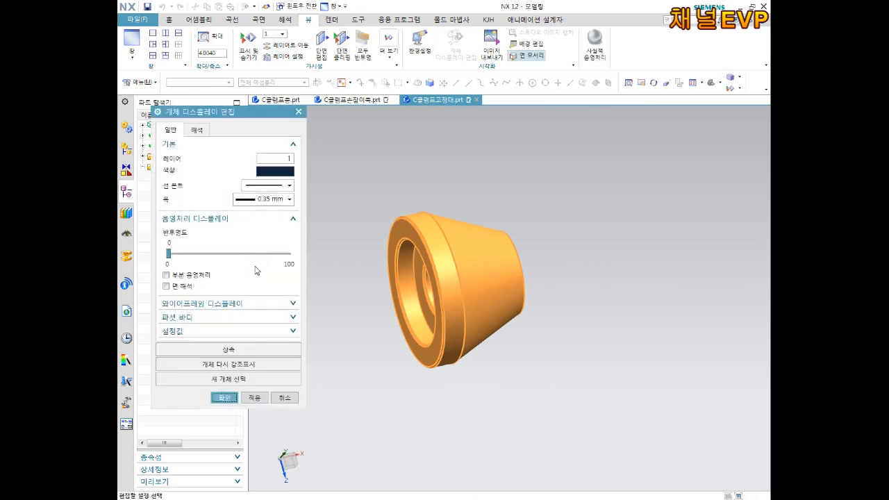
{"action": "middle_click", "coordinate": [363, 292]}
{"action": "middle_click_drag", "start_coordinate": [372, 258], "coordinate": [535, 297]}
{"action": "scroll", "coordinate": [478, 264], "scroll_direction": "up", "scroll_amount": 4}
{"action": "scroll", "coordinate": [470, 276], "scroll_direction": "down", "scroll_amount": 2}
{"action": "middle_click_drag", "start_coordinate": [471, 276], "coordinate": [435, 244]}
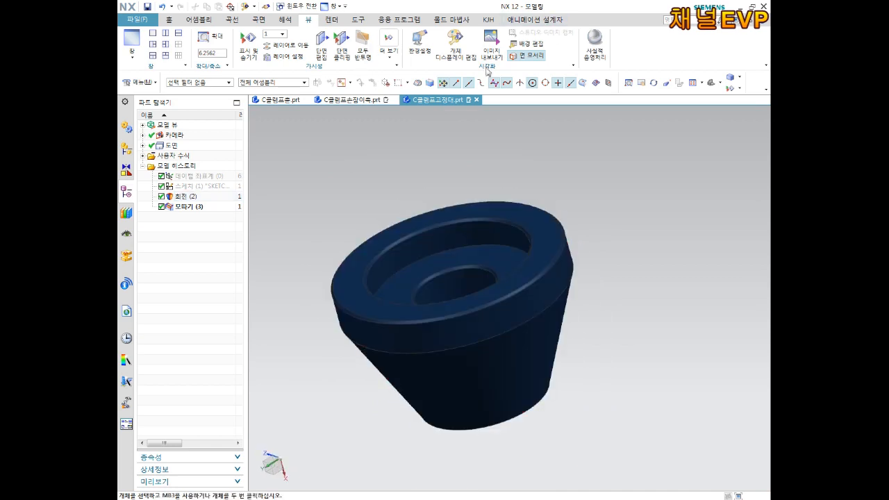
- Set the solid body's display color to Granite Gray and save the part
{"action": "left_click", "coordinate": [457, 49]}
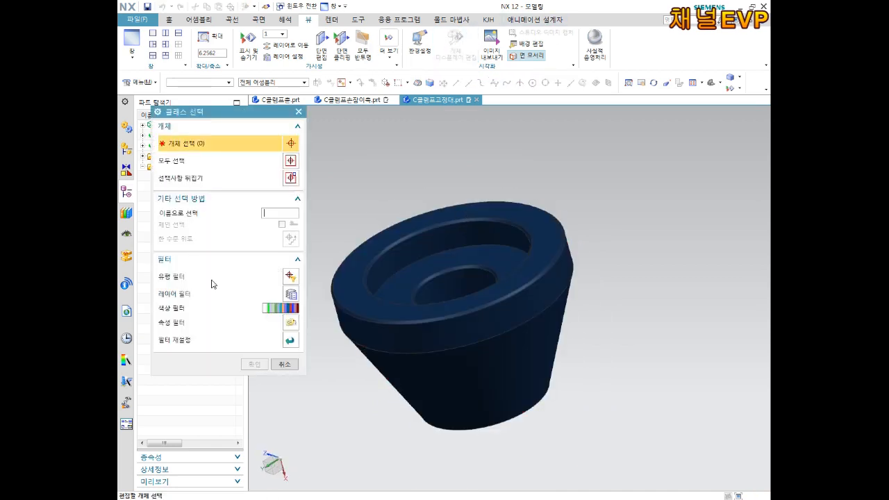
{"action": "left_click", "coordinate": [472, 229]}
{"action": "middle_click", "coordinate": [349, 180]}
{"action": "left_click", "coordinate": [271, 177]}
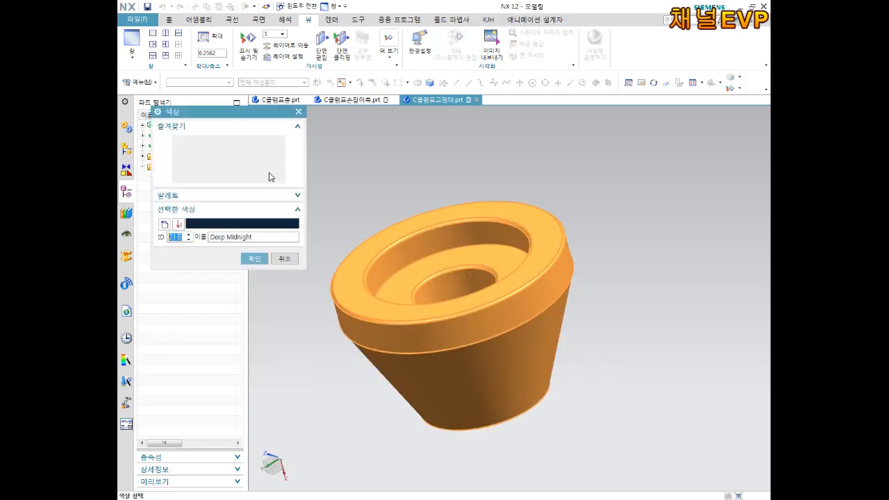
{"action": "left_click", "coordinate": [215, 178]}
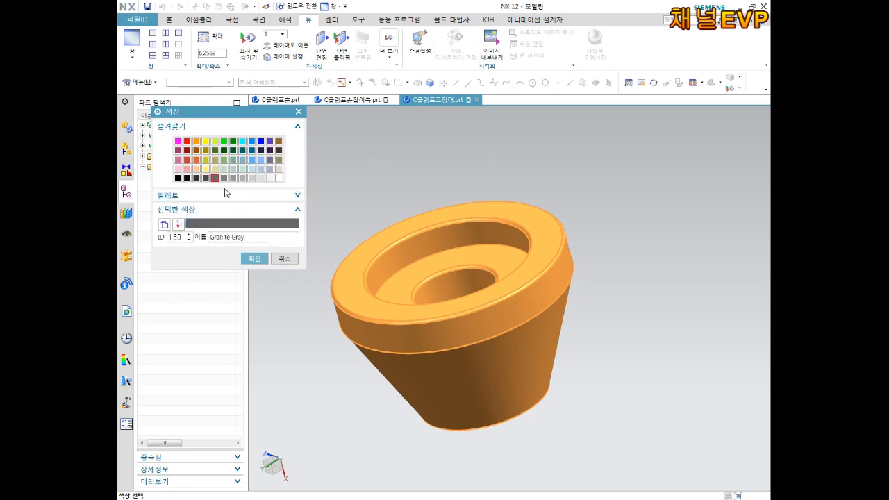
{"action": "left_click", "coordinate": [259, 259]}
{"action": "left_click", "coordinate": [224, 395]}
{"action": "middle_click_drag", "start_coordinate": [423, 235], "coordinate": [456, 197]}
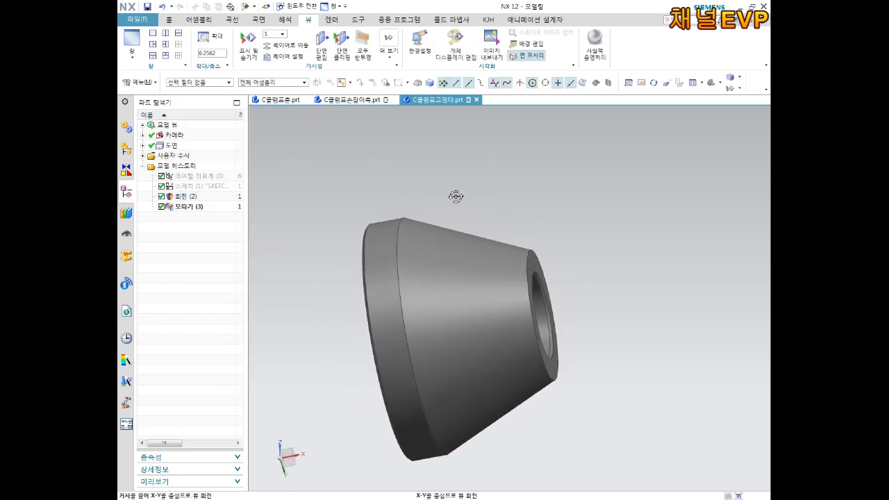
{"action": "middle_click_drag", "start_coordinate": [508, 364], "coordinate": [593, 248]}
{"action": "middle_click_drag", "start_coordinate": [512, 259], "coordinate": [538, 230], "text": "shift"}
{"action": "key", "text": "ctrl+s"}
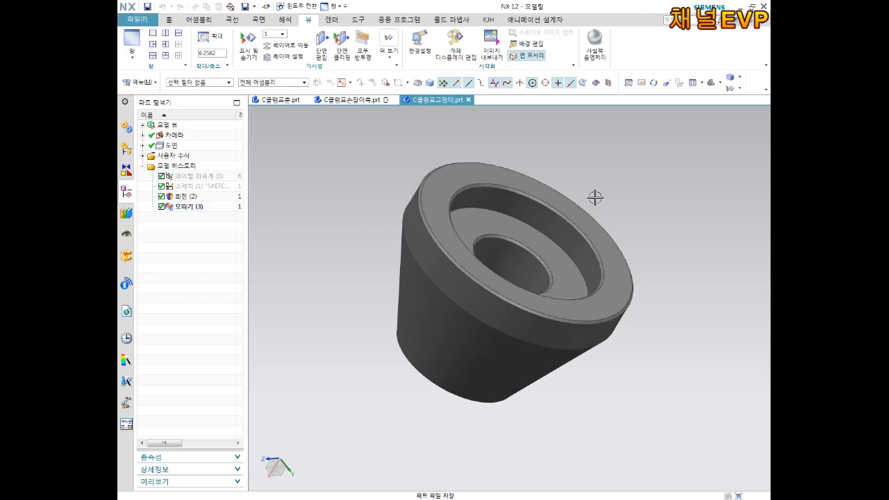
{"action": "middle_click_drag", "start_coordinate": [595, 197], "coordinate": [529, 250]}
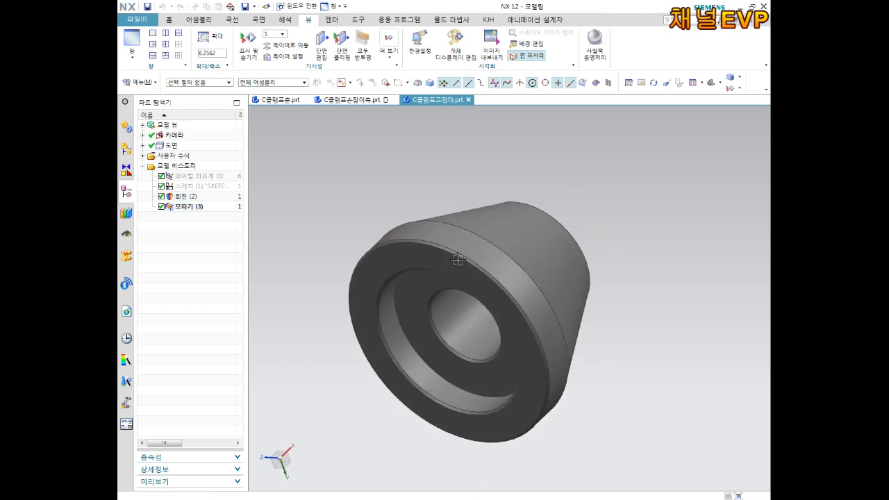
- Create a new millimetre part from the Model (모델) template, named C클램프손잡이보호대
{"action": "left_click", "coordinate": [138, 21]}
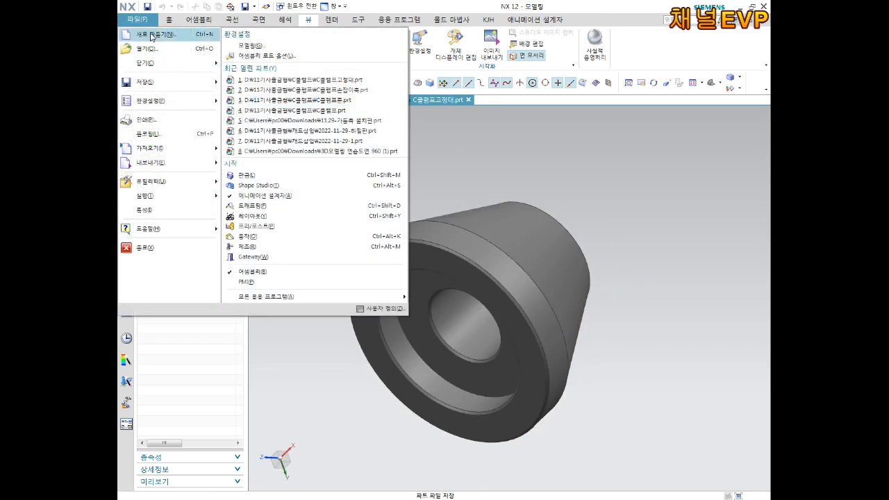
{"action": "left_click", "coordinate": [152, 34]}
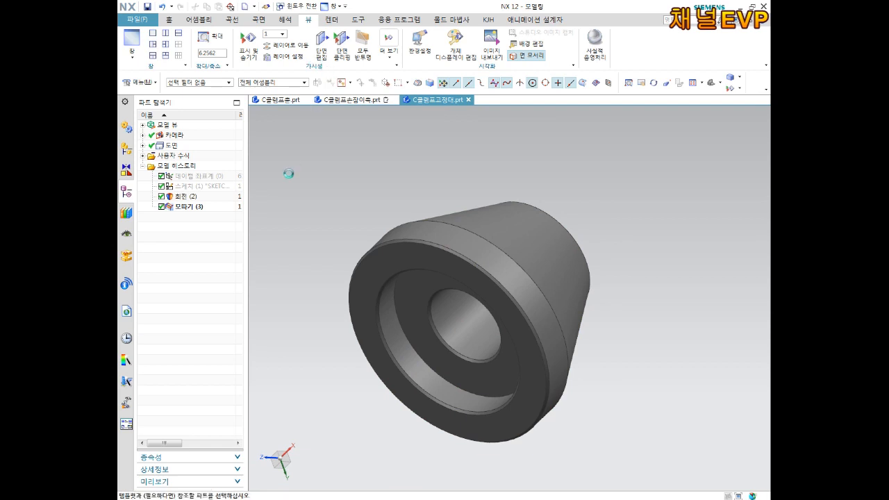
{"action": "type", "text": "C클램"}
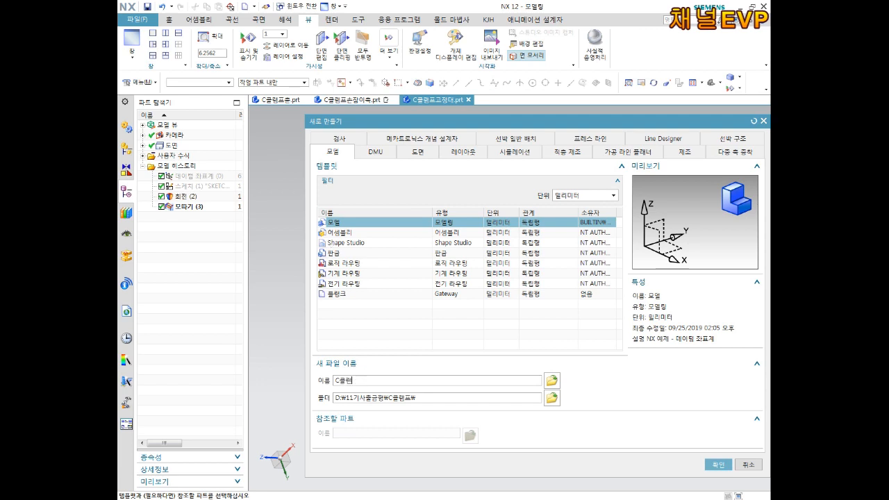
{"action": "key", "text": "BackSpace"}
{"action": "type", "text": "손잡이"}
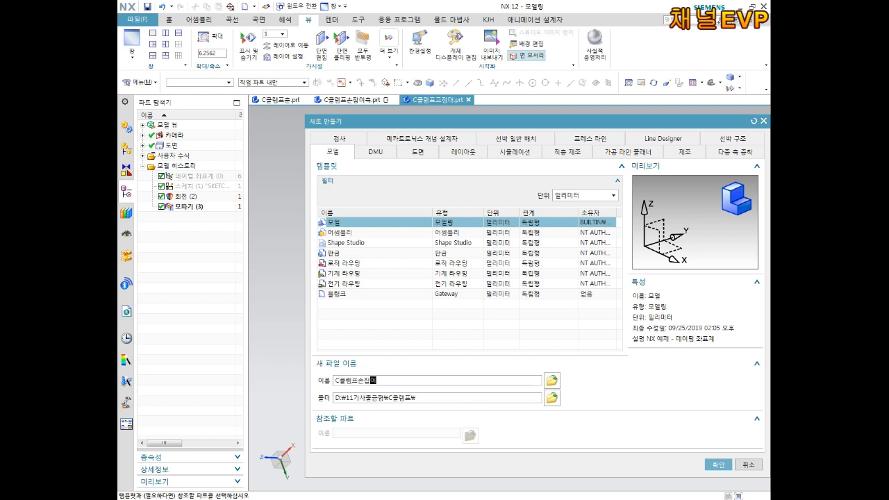
{"action": "type", "text": "보조대"}
{"action": "key", "text": "Return"}
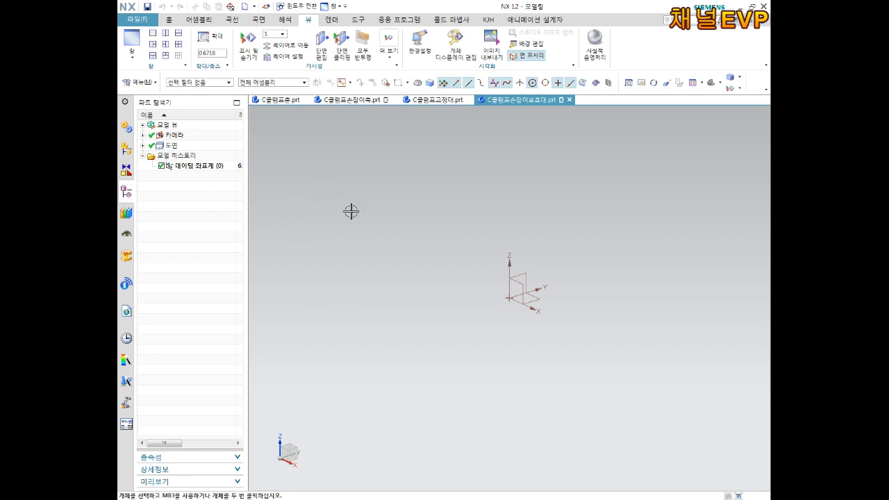
- Start a new sketch on the datum XZ plane of the new part
{"action": "left_click", "coordinate": [170, 20]}
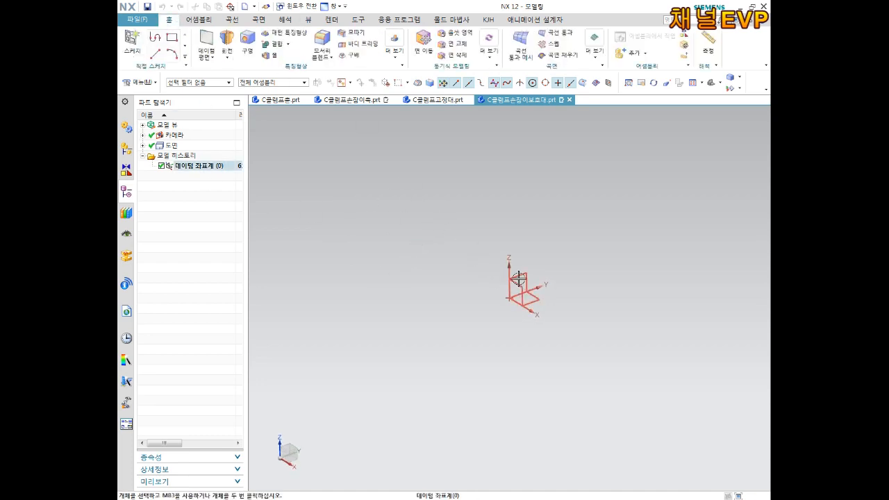
{"action": "left_click", "coordinate": [132, 43]}
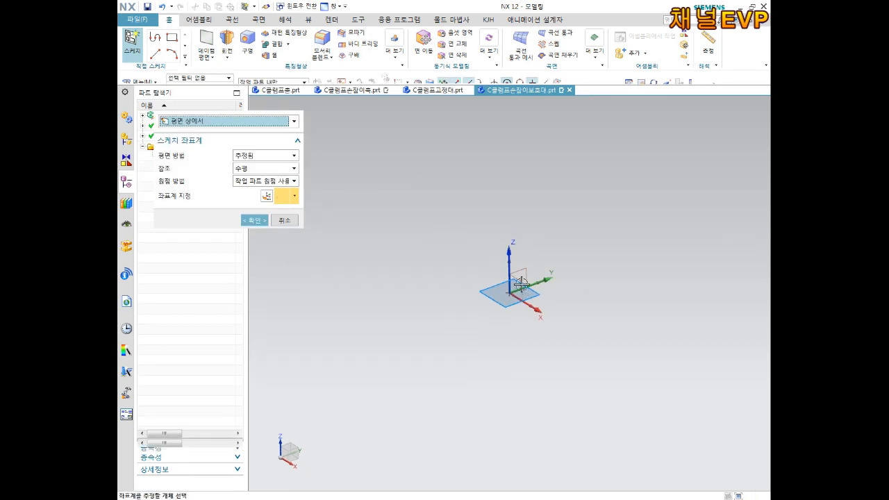
{"action": "left_click", "coordinate": [255, 220]}
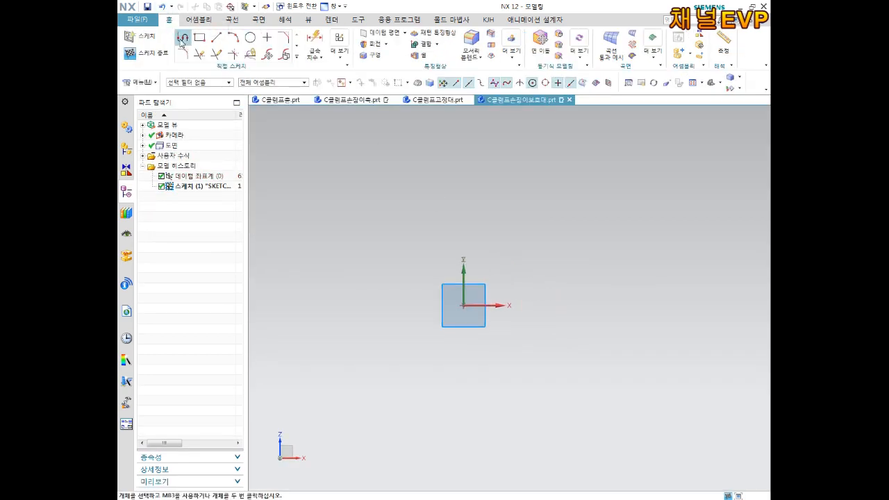
- Sketch a closed six-line L-shaped profile from the origin, along the Z and X axes, with its inner vertical side about 20 mm long
{"action": "left_click", "coordinate": [463, 300]}
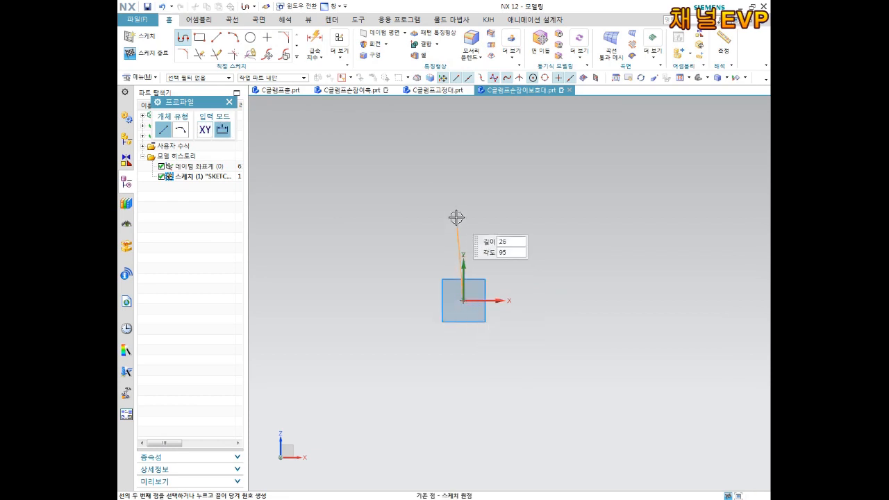
{"action": "left_click", "coordinate": [462, 190]}
{"action": "left_click", "coordinate": [618, 189]}
{"action": "left_click", "coordinate": [619, 237]}
{"action": "left_click", "coordinate": [504, 237]}
{"action": "left_click", "coordinate": [504, 300]}
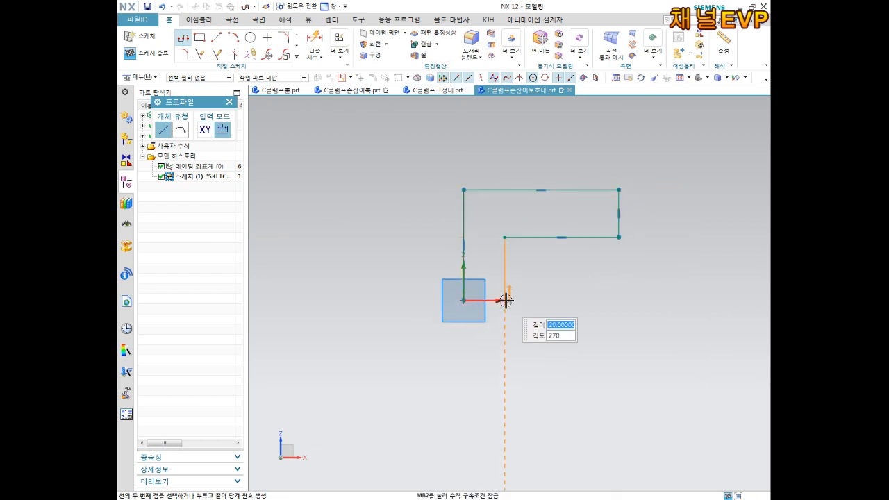
{"action": "left_click", "coordinate": [465, 300]}
{"action": "scroll", "coordinate": [542, 288], "scroll_direction": "up", "scroll_amount": 2}
{"action": "key", "text": "Escape"}
{"action": "key", "text": "Escape"}
{"action": "left_click", "coordinate": [473, 309]}
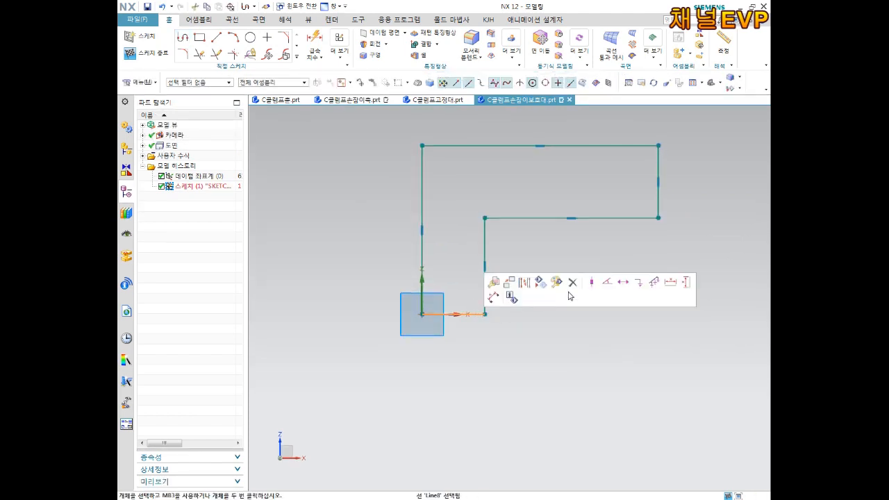
{"action": "key", "text": "Escape"}
{"action": "scroll", "coordinate": [555, 283], "scroll_direction": "down", "scroll_amount": 2}
{"action": "middle_click_drag", "start_coordinate": [549, 268], "coordinate": [505, 282], "text": "shift"}
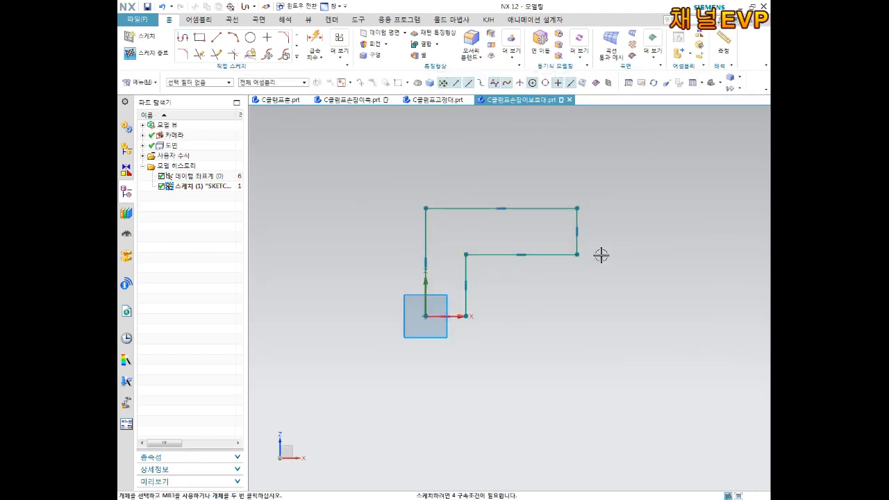
- Dimension the inner horizontal edge's height above the X axis and set it to 2.5 mm
{"action": "key", "text": "d"}
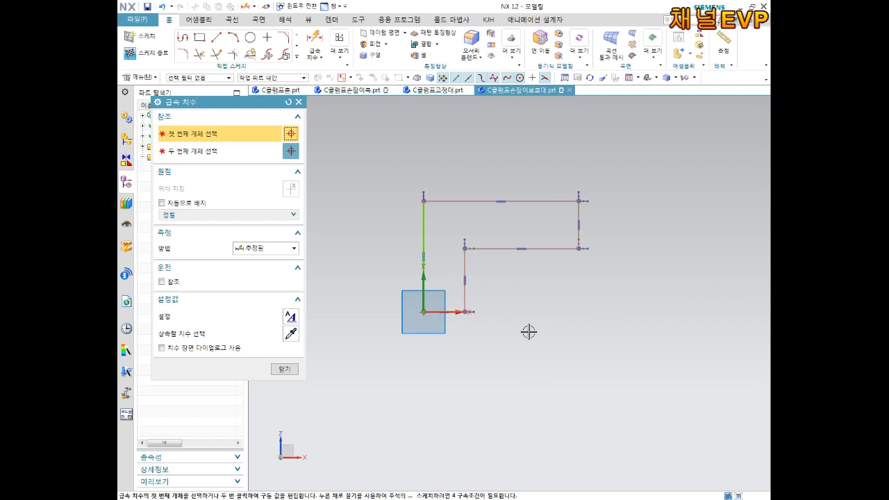
{"action": "left_click", "coordinate": [578, 247]}
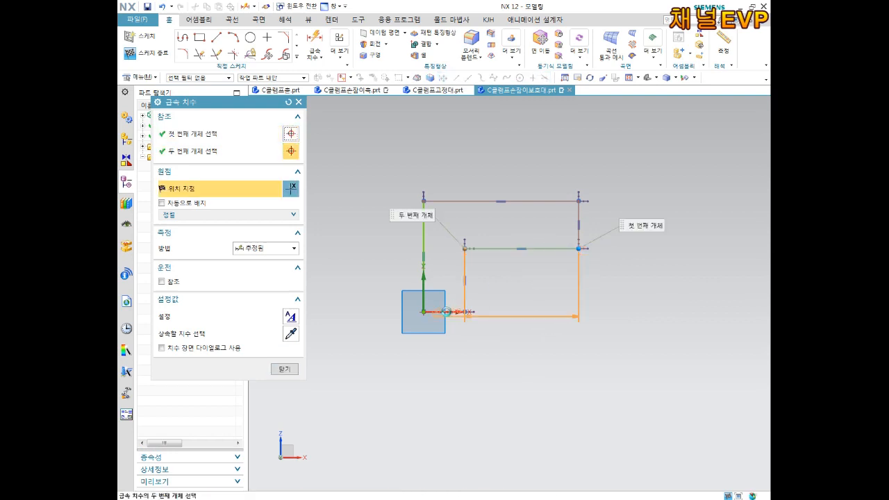
{"action": "left_click", "coordinate": [448, 311]}
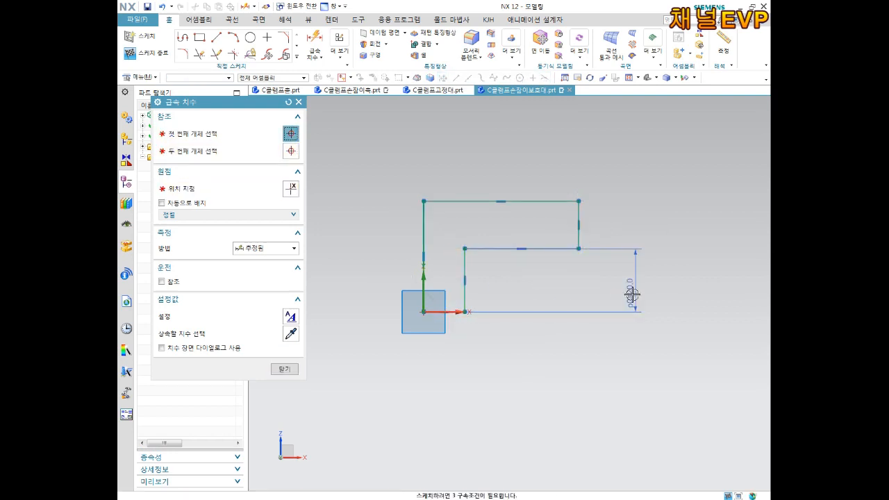
{"action": "left_click", "coordinate": [632, 295]}
{"action": "type", "text": "2.5"}
{"action": "key", "text": "Return"}
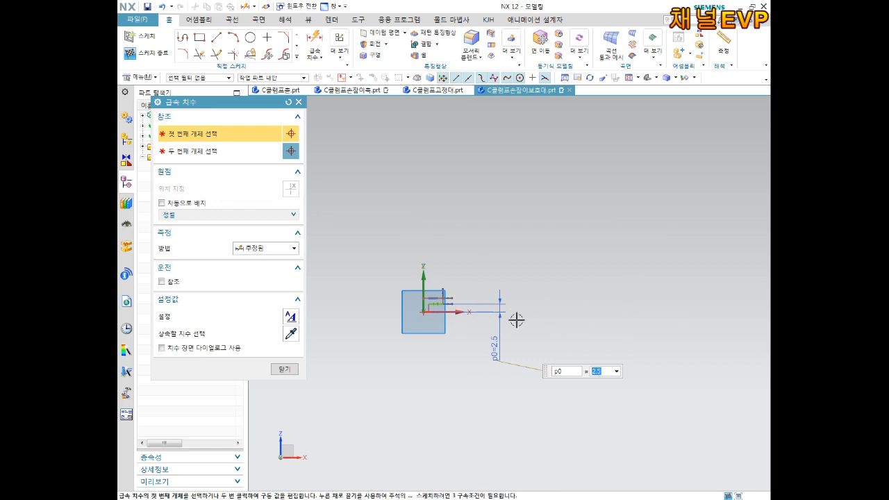
- Dimension the profile's top edge above the X axis and set its height to 4 mm
{"action": "scroll", "coordinate": [475, 345], "scroll_direction": "up", "scroll_amount": 4}
{"action": "scroll", "coordinate": [430, 292], "scroll_direction": "up", "scroll_amount": 1}
{"action": "left_click", "coordinate": [369, 215]}
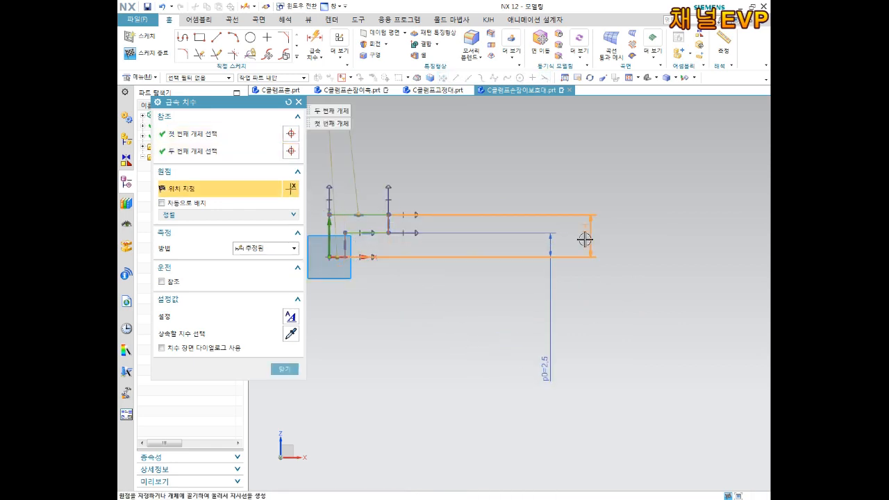
{"action": "left_click", "coordinate": [585, 239]}
{"action": "key", "text": "Escape"}
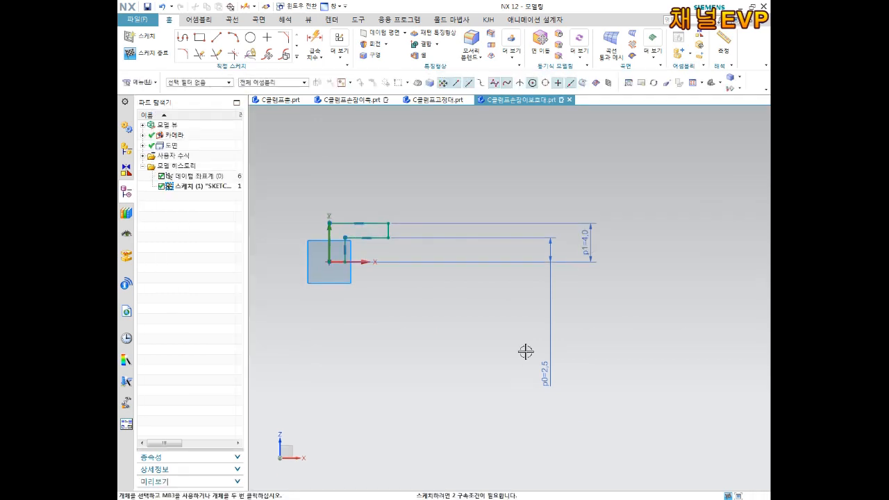
- Reposition the 2.5 mm and 4 mm height dimensions of the profile so they sit closer to the sketch
{"action": "left_click_drag", "start_coordinate": [546, 371], "coordinate": [420, 236]}
{"action": "left_click_drag", "start_coordinate": [577, 236], "coordinate": [434, 240]}
{"action": "middle_click_drag", "start_coordinate": [398, 272], "coordinate": [446, 289], "text": "shift"}
{"action": "scroll", "coordinate": [430, 285], "scroll_direction": "up", "scroll_amount": 3}
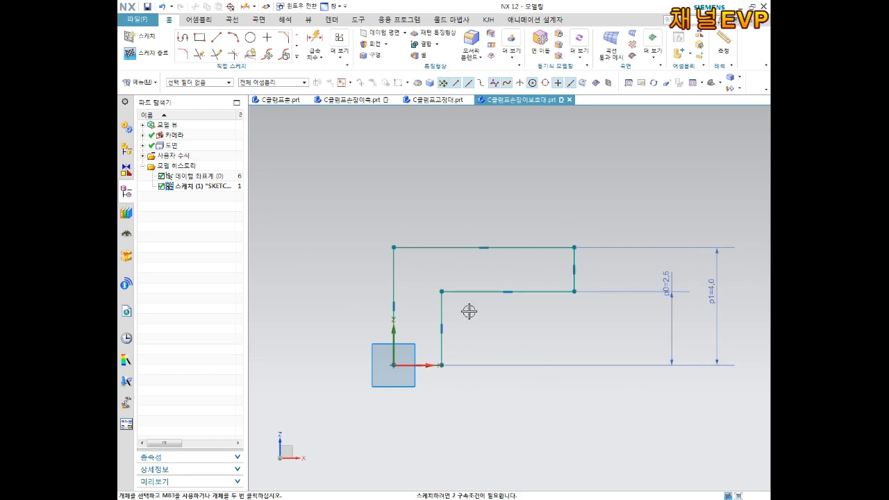
- Dimension the profile's overall width along the X direction and set it to 9 mm
{"action": "key", "text": "d"}
{"action": "left_click", "coordinate": [394, 256]}
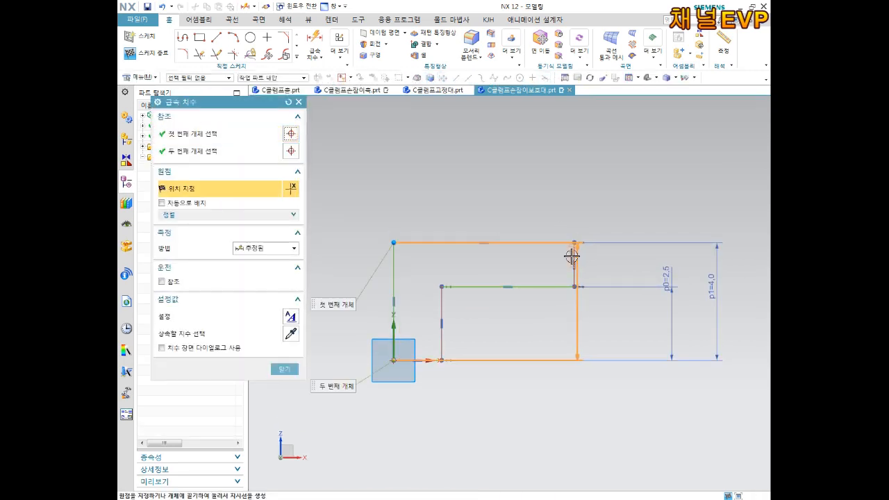
{"action": "left_click", "coordinate": [483, 150]}
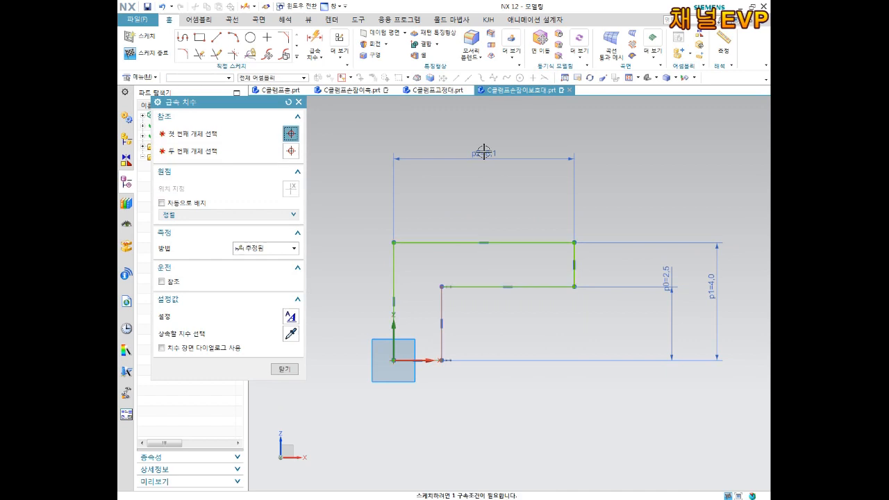
{"action": "type", "text": "9"}
{"action": "key", "text": "Return"}
- Dimension the length of the profile's inner horizontal edge and set it to 6 mm
{"action": "left_click", "coordinate": [487, 286]}
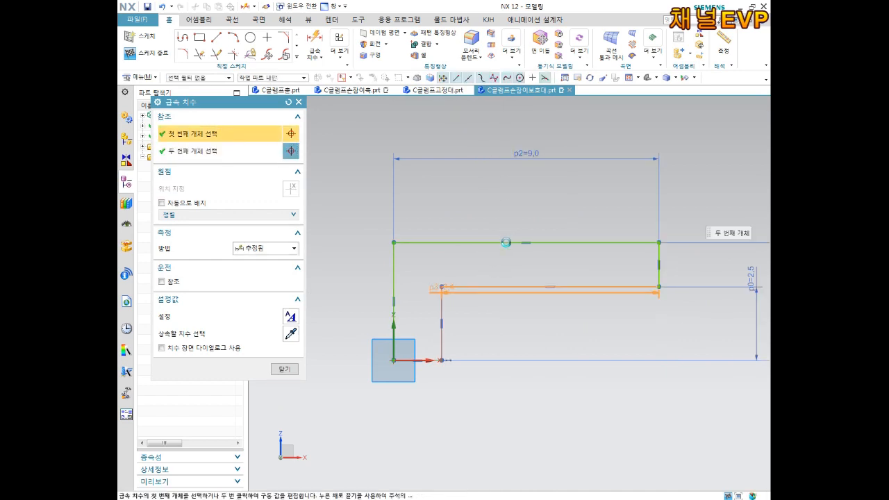
{"action": "left_click", "coordinate": [513, 324]}
{"action": "type", "text": "6"}
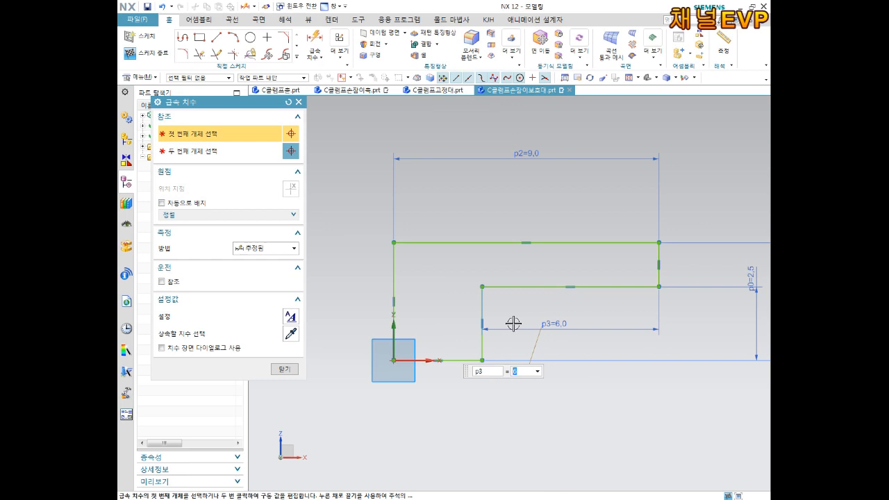
{"action": "key", "text": "Escape"}
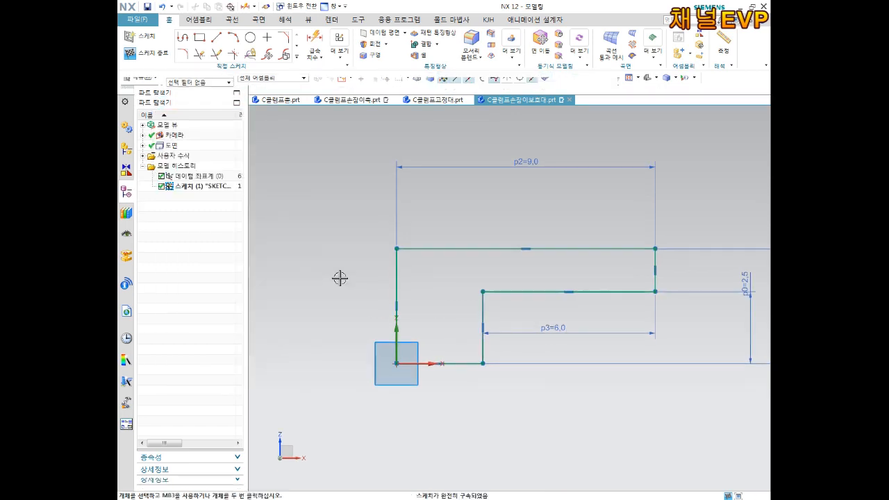
- Chamfer the profile's upper corner on the Z axis symmetrically by 1 mm and tidy the placement of the height dimensions
{"action": "left_click", "coordinate": [286, 40]}
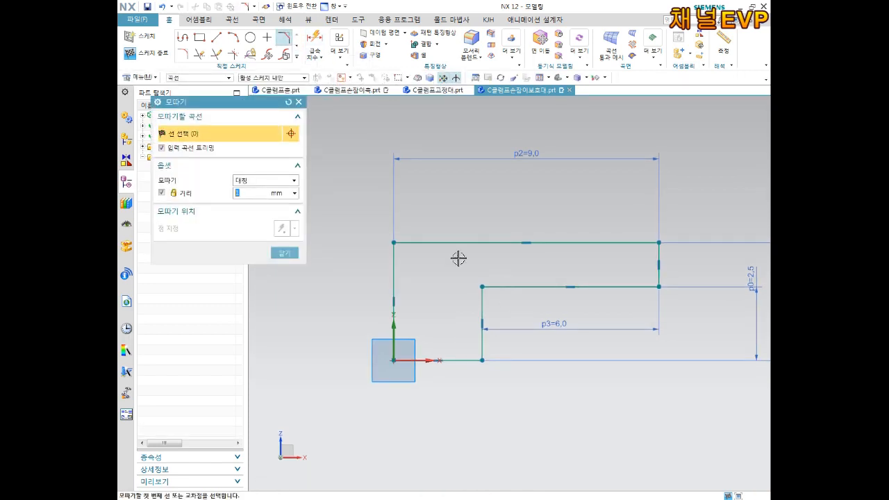
{"action": "left_click", "coordinate": [412, 242]}
{"action": "left_click", "coordinate": [393, 266]}
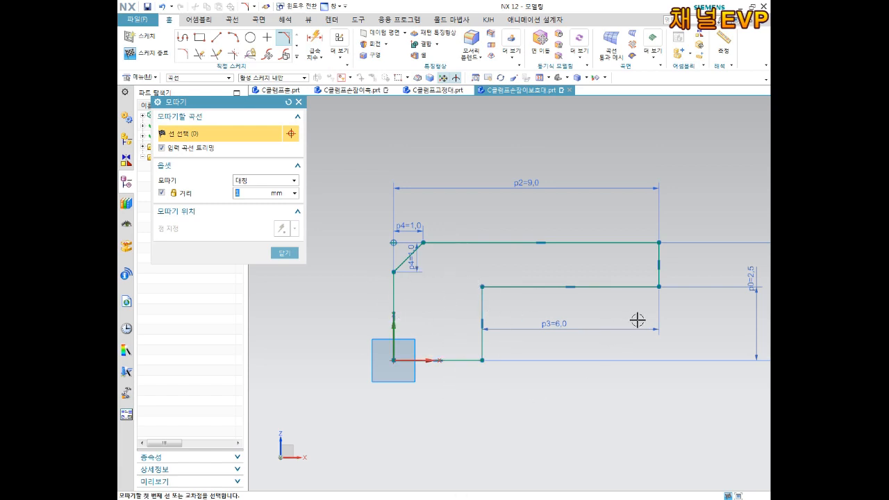
{"action": "middle_click_drag", "start_coordinate": [612, 358], "coordinate": [577, 351], "text": "shift"}
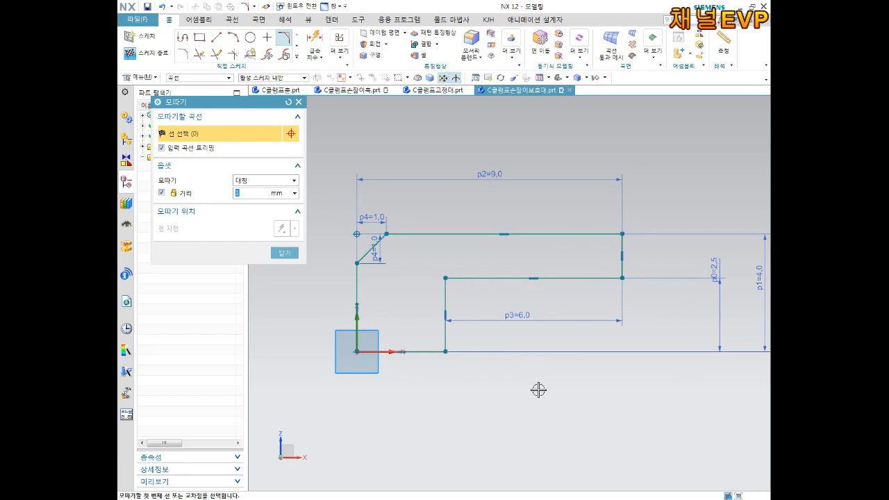
{"action": "key", "text": "ctrl+q"}
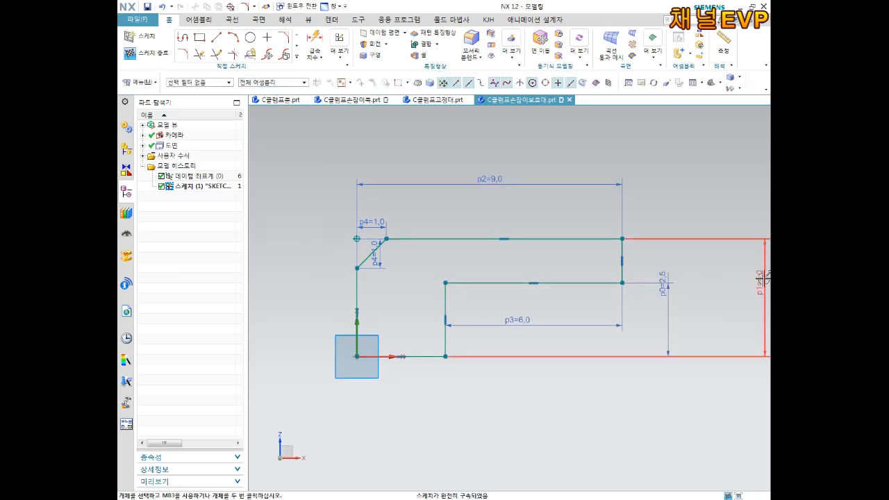
{"action": "left_click_drag", "start_coordinate": [686, 292], "coordinate": [706, 289]}
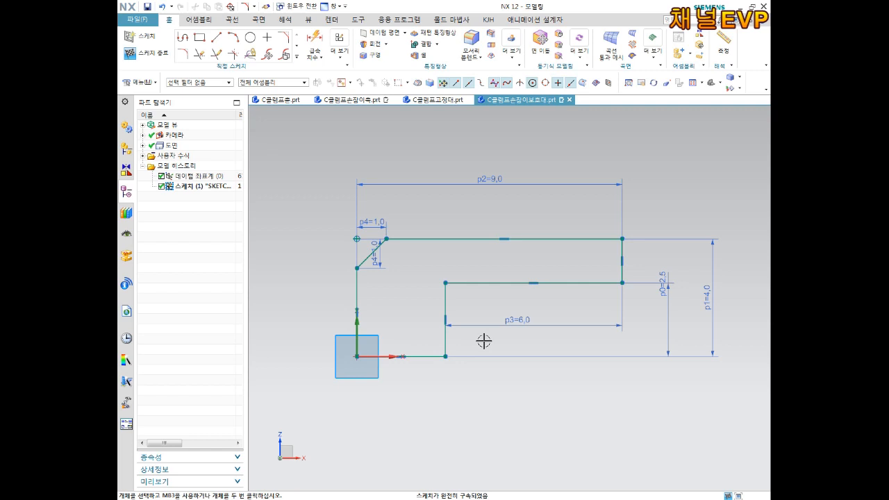
- Finish the sketch and revolve the closed profile 360° about the X axis into a solid
{"action": "left_click", "coordinate": [145, 54]}
{"action": "left_click", "coordinate": [227, 41]}
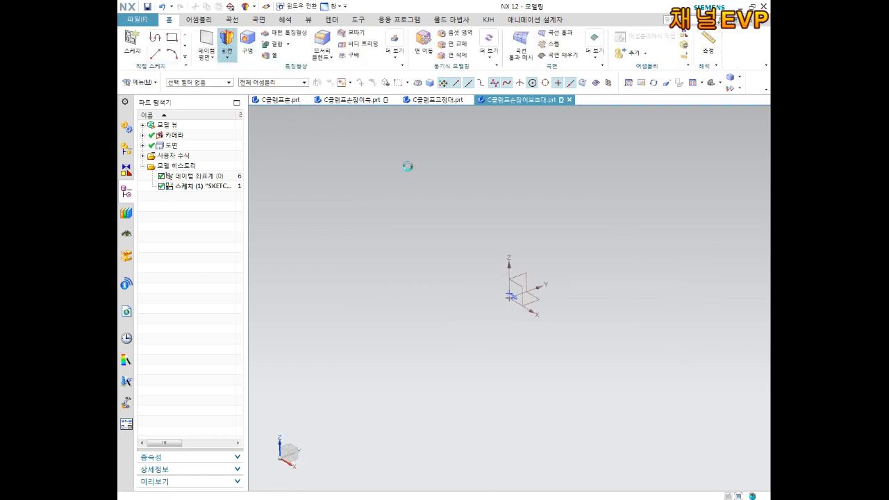
{"action": "scroll", "coordinate": [512, 294], "scroll_direction": "up", "scroll_amount": 5}
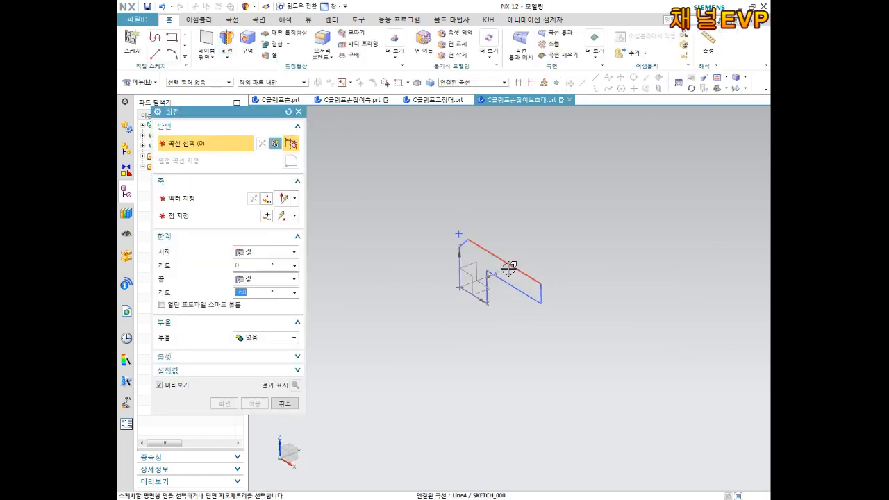
{"action": "left_click", "coordinate": [498, 266]}
{"action": "scroll", "coordinate": [499, 266], "scroll_direction": "up", "scroll_amount": 3}
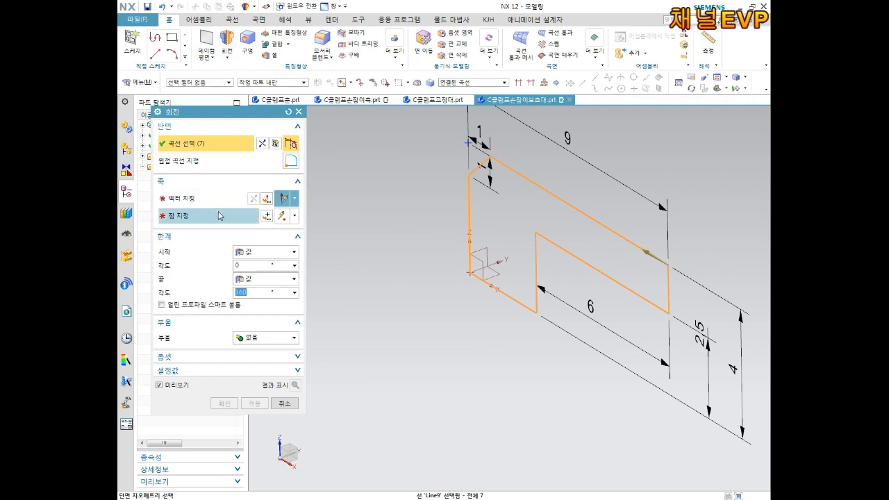
{"action": "left_click", "coordinate": [193, 199]}
{"action": "left_click", "coordinate": [489, 276]}
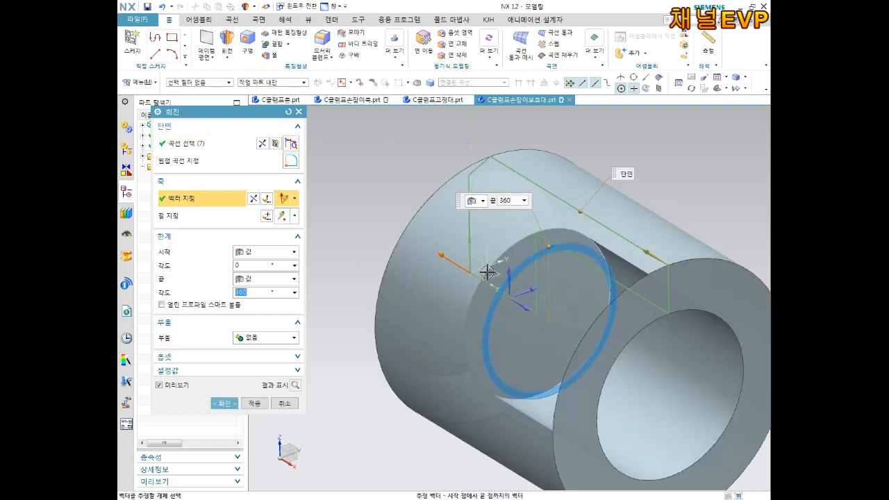
{"action": "left_click", "coordinate": [227, 405]}
- Chamfer the outer and inner circular edges of the sleeve's open end symmetrically by 0.2 mm
{"action": "scroll", "coordinate": [437, 366], "scroll_direction": "down", "scroll_amount": 4}
{"action": "middle_click_drag", "start_coordinate": [437, 365], "coordinate": [531, 350]}
{"action": "scroll", "coordinate": [531, 350], "scroll_direction": "up", "scroll_amount": 3}
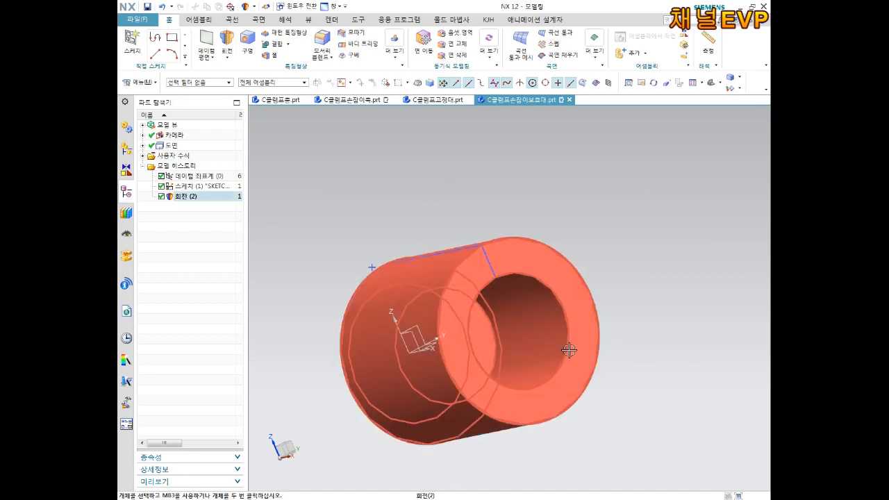
{"action": "left_click", "coordinate": [350, 32]}
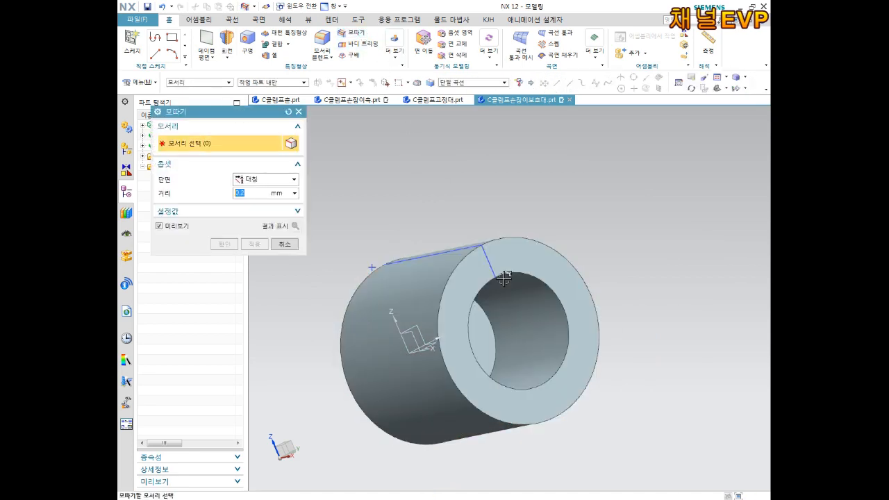
{"action": "left_click", "coordinate": [555, 248]}
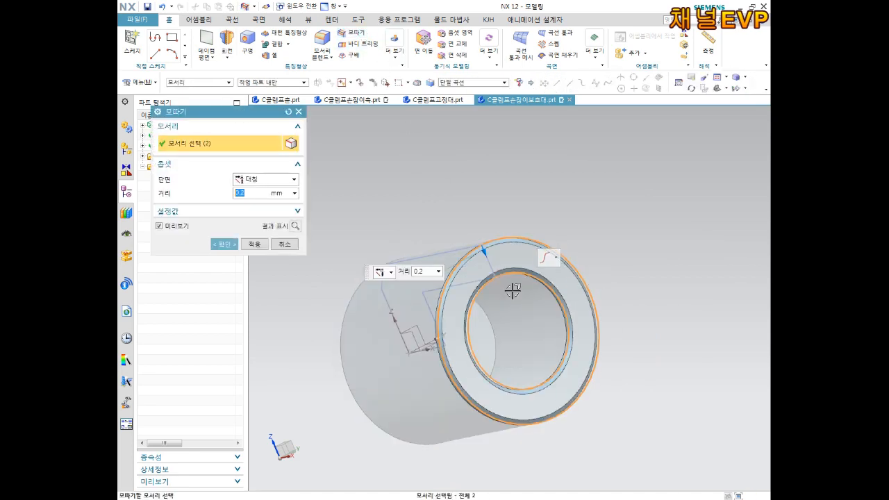
{"action": "left_click", "coordinate": [224, 243]}
{"action": "scroll", "coordinate": [482, 257], "scroll_direction": "down", "scroll_amount": 2}
{"action": "middle_click_drag", "start_coordinate": [482, 256], "coordinate": [488, 294]}
{"action": "scroll", "coordinate": [488, 294], "scroll_direction": "up", "scroll_amount": 1}
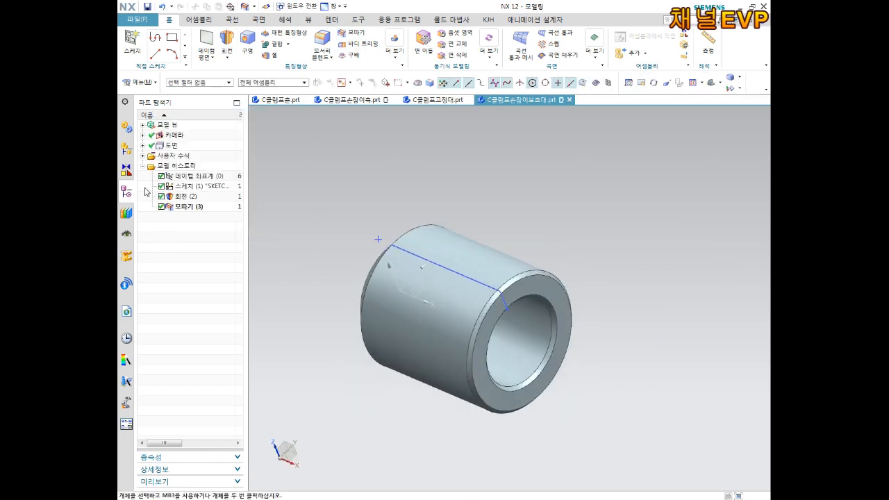
- Hide the datum coordinate system and the profile sketch
{"action": "left_click", "coordinate": [197, 177]}
{"action": "left_click", "coordinate": [195, 187], "text": "ctrl"}
{"action": "right_click", "coordinate": [195, 187]}
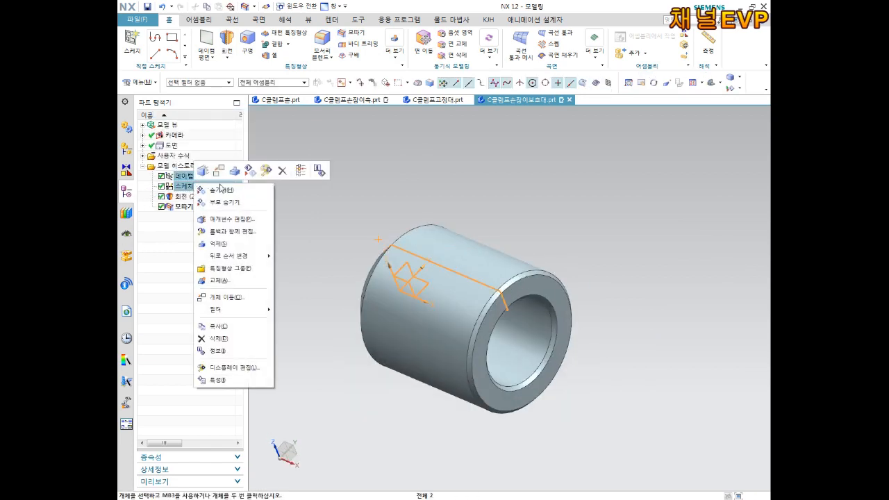
{"action": "left_click", "coordinate": [221, 190]}
{"action": "middle_click_drag", "start_coordinate": [602, 262], "coordinate": [605, 252]}
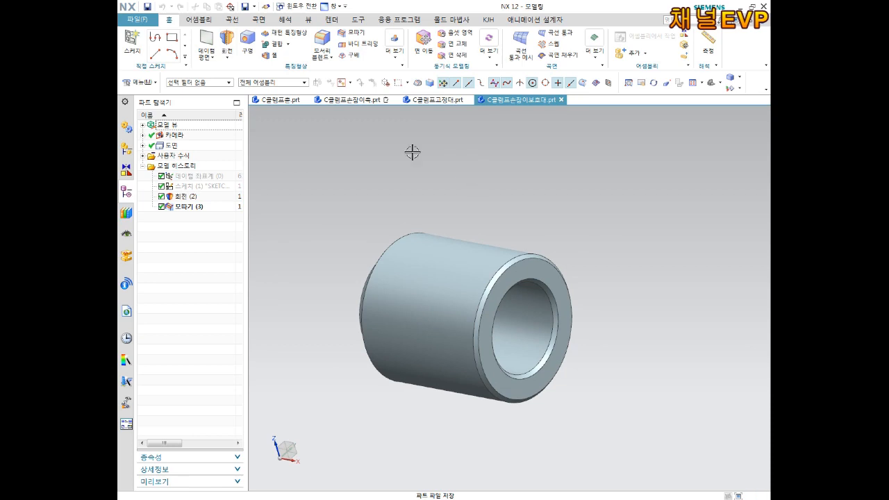
- Set the display color of the handle protector body to red and save the part
{"action": "left_click", "coordinate": [422, 270]}
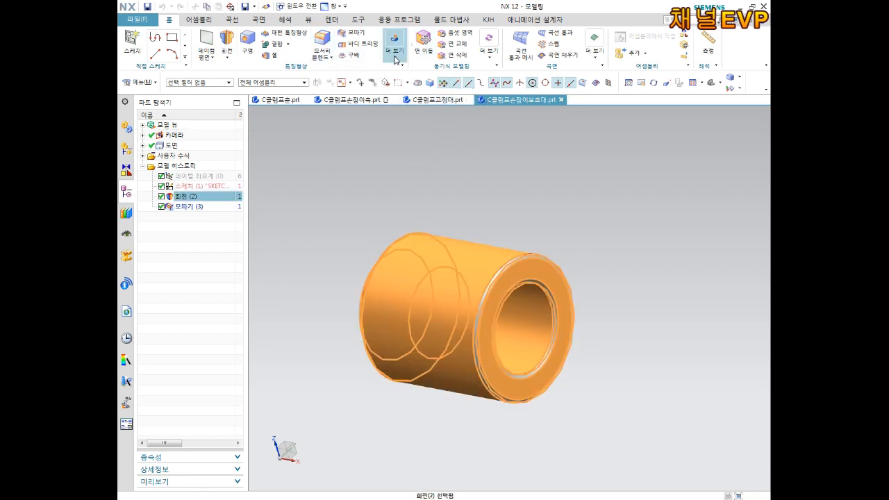
{"action": "left_click", "coordinate": [308, 19]}
{"action": "left_click", "coordinate": [472, 50]}
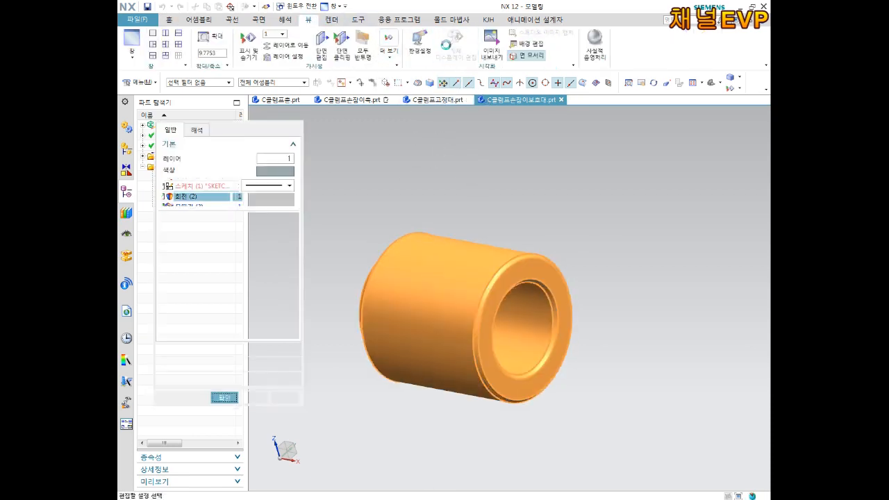
{"action": "left_click", "coordinate": [261, 173]}
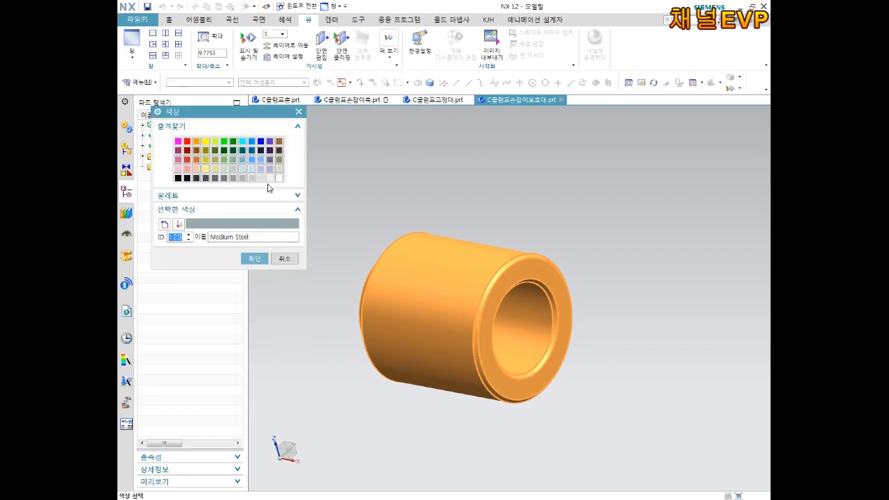
{"action": "left_click", "coordinate": [187, 142]}
{"action": "left_click", "coordinate": [255, 259]}
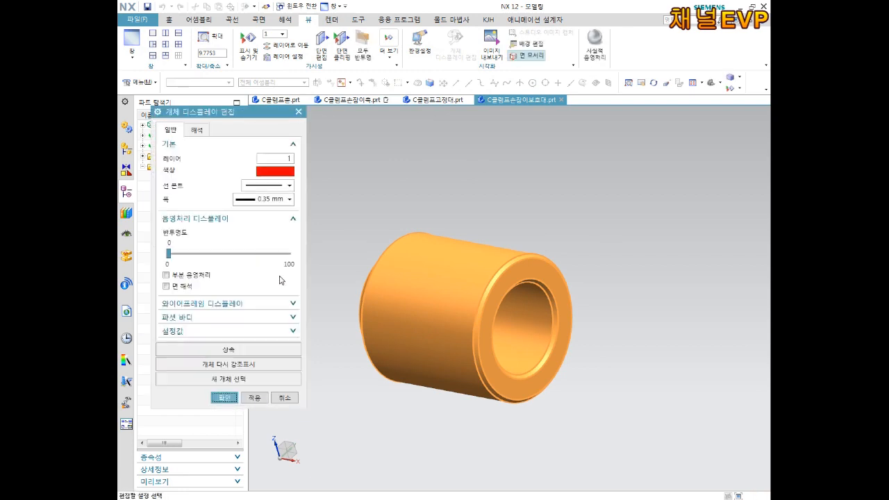
{"action": "left_click", "coordinate": [223, 397]}
{"action": "middle_click_drag", "start_coordinate": [462, 254], "coordinate": [470, 282]}
{"action": "key", "text": "ctrl+s"}
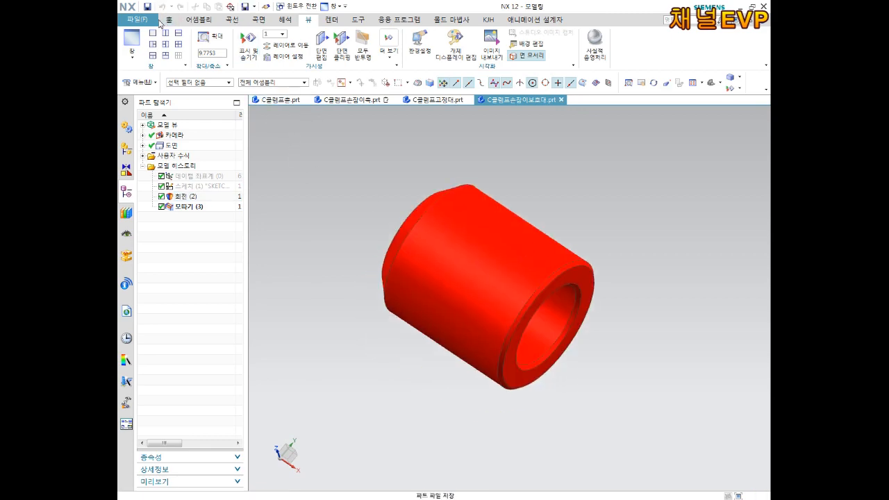
- Open the part file C클램프.prt from the C클램프 folder
{"action": "left_click", "coordinate": [136, 19]}
{"action": "left_click", "coordinate": [163, 39]}
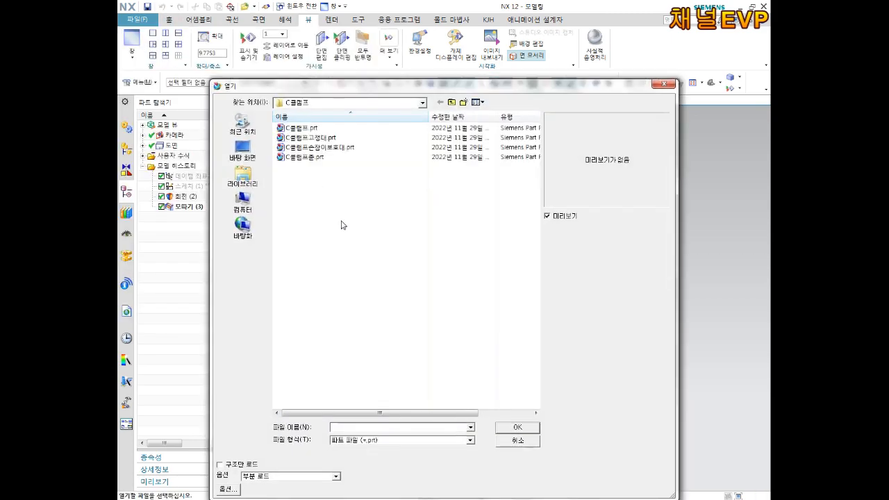
{"action": "double_click", "coordinate": [311, 129]}
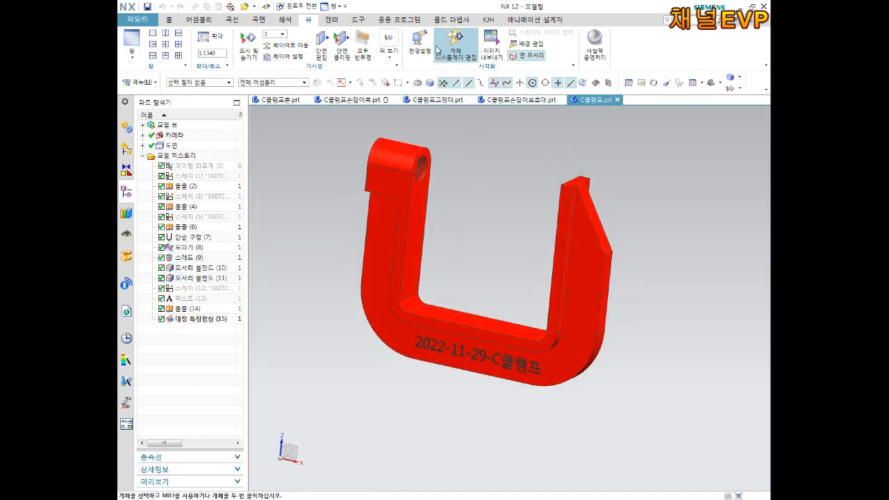
- Set the display color of the C-clamp frame body to orange and save the part
{"action": "left_click", "coordinate": [456, 46]}
{"action": "left_click", "coordinate": [384, 198]}
{"action": "middle_click", "coordinate": [340, 215]}
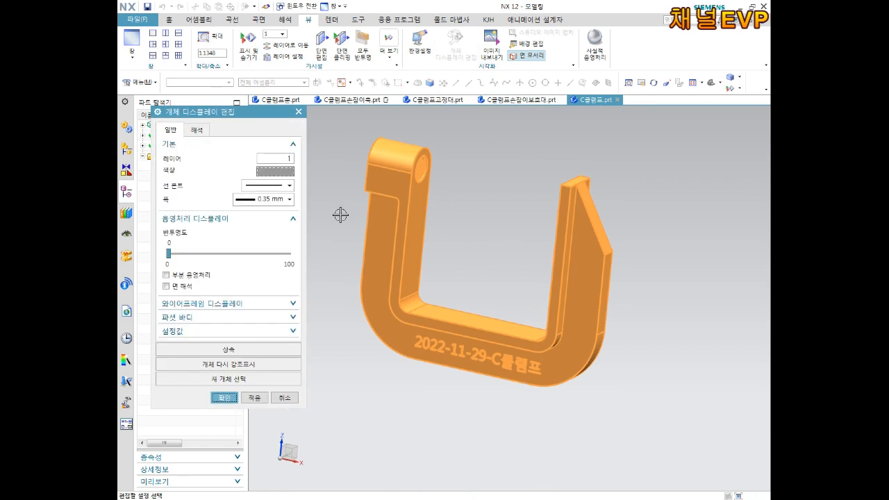
{"action": "left_click", "coordinate": [261, 172]}
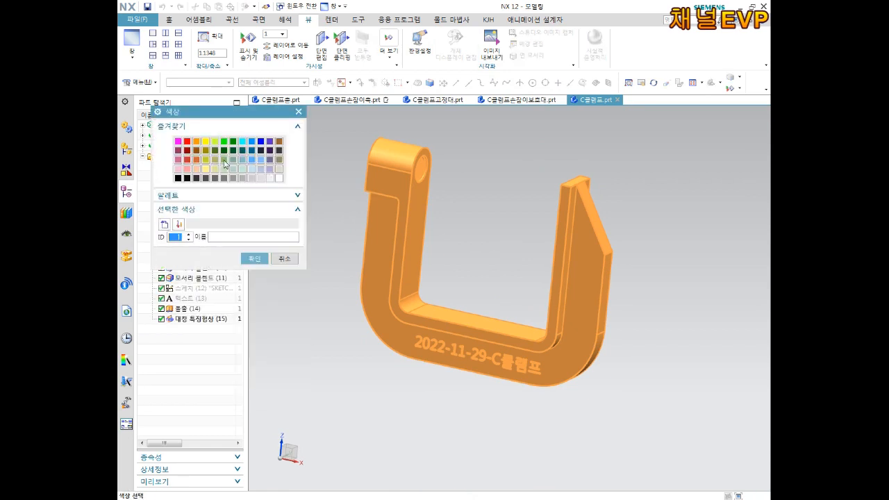
{"action": "left_click", "coordinate": [198, 141]}
{"action": "left_click", "coordinate": [254, 258]}
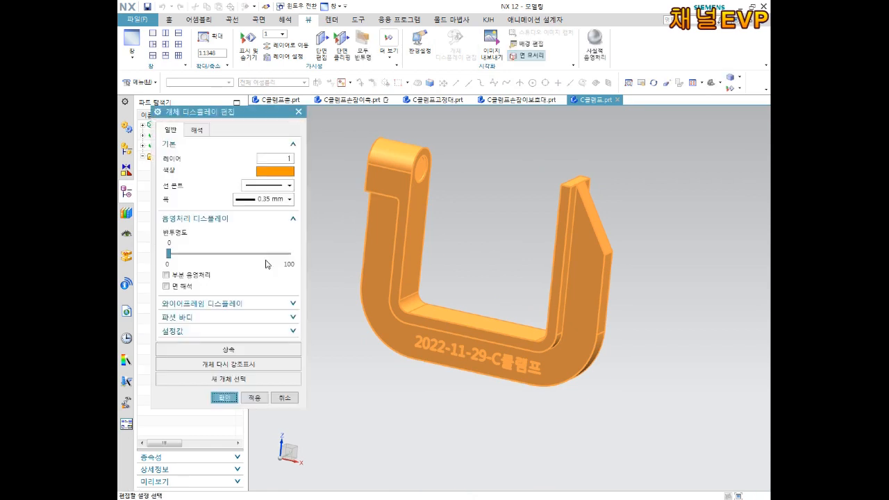
{"action": "left_click", "coordinate": [227, 398]}
{"action": "left_click", "coordinate": [488, 282]}
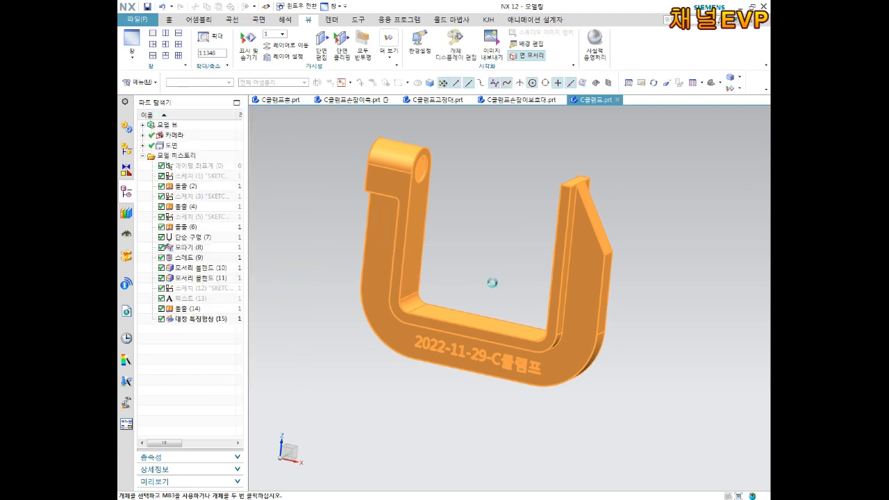
{"action": "middle_click_drag", "start_coordinate": [486, 274], "coordinate": [488, 297], "text": "shift"}
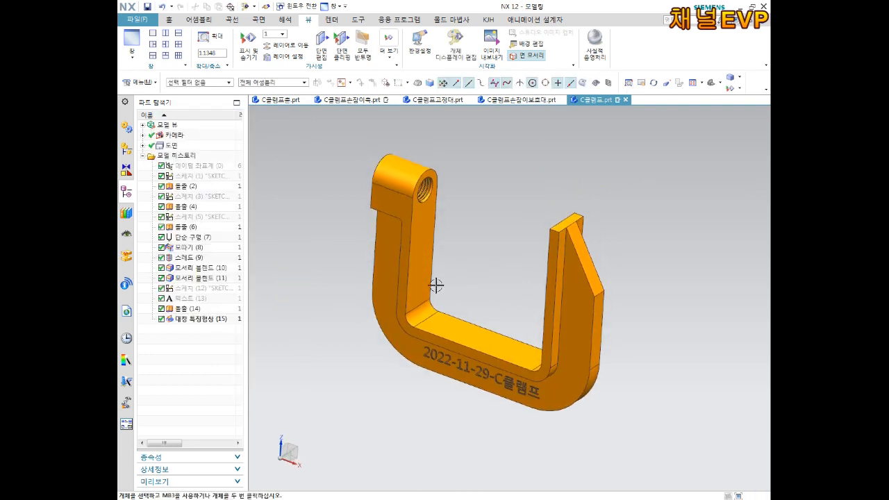
{"action": "scroll", "coordinate": [493, 233], "scroll_direction": "up", "scroll_amount": 1}
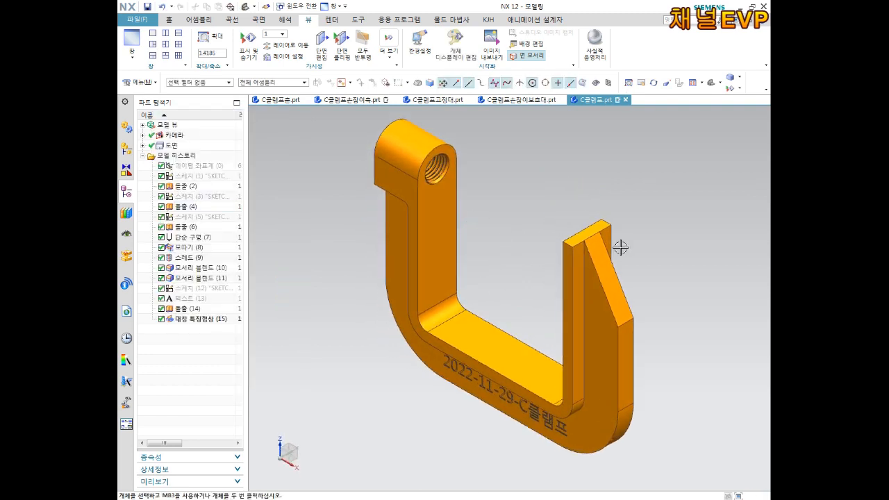
{"action": "key", "text": "ctrl+s"}
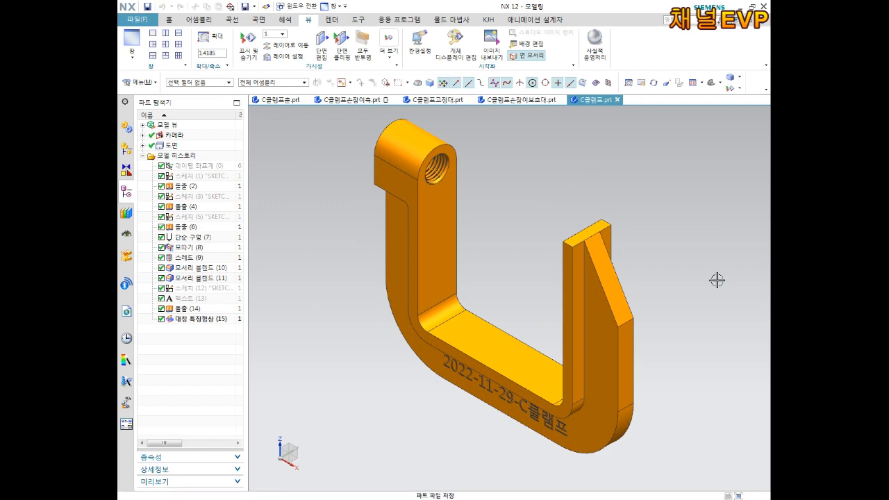
- Switch to the part C클램프고정대.prt and open the revolve profile sketch for editing
{"action": "left_click", "coordinate": [434, 100]}
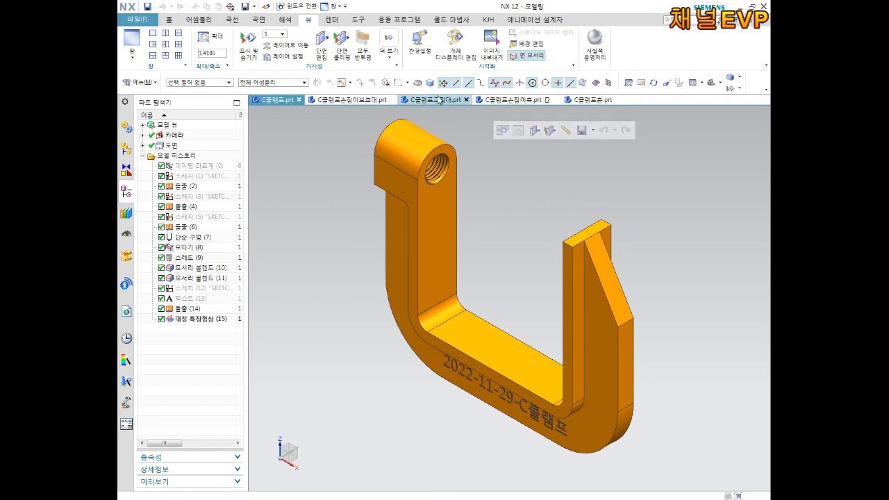
{"action": "middle_click_drag", "start_coordinate": [529, 261], "coordinate": [518, 238]}
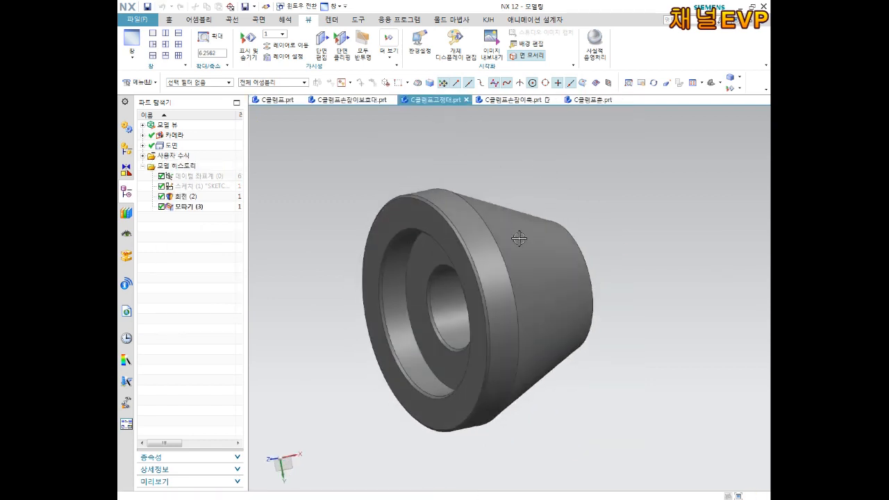
{"action": "left_click", "coordinate": [202, 186]}
{"action": "right_click", "coordinate": [205, 184]}
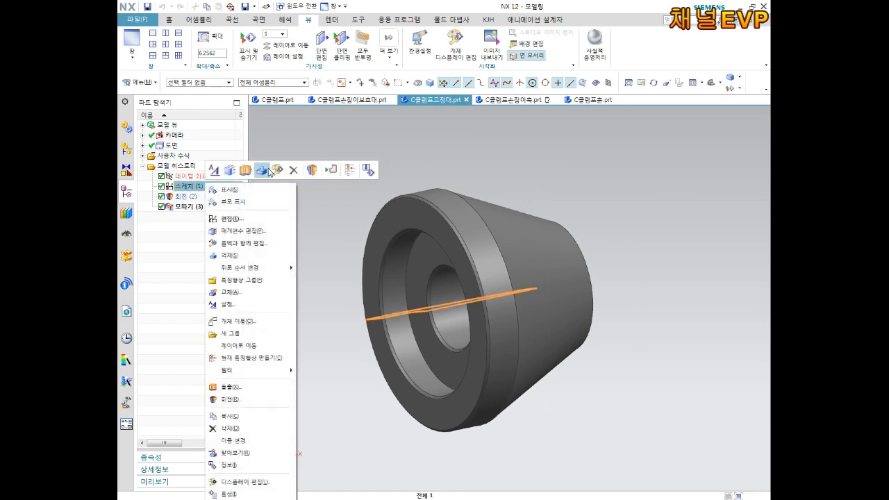
{"action": "left_click", "coordinate": [231, 218]}
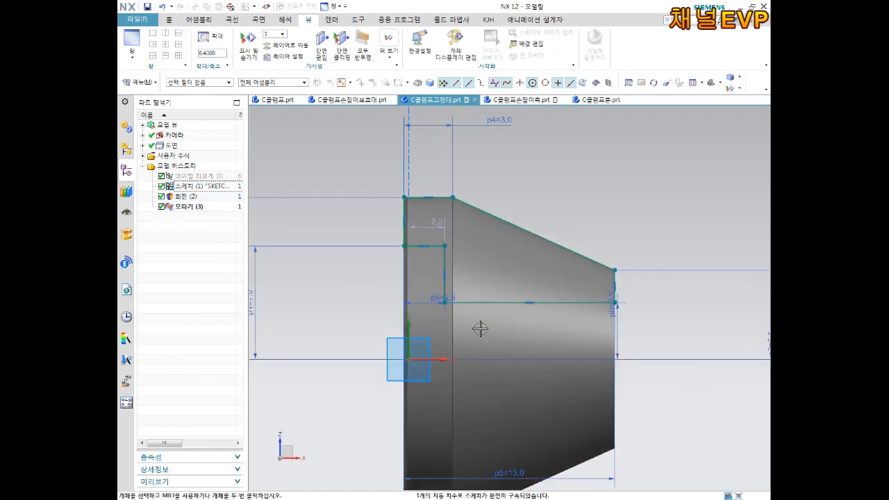
{"action": "double_click", "coordinate": [438, 224]}
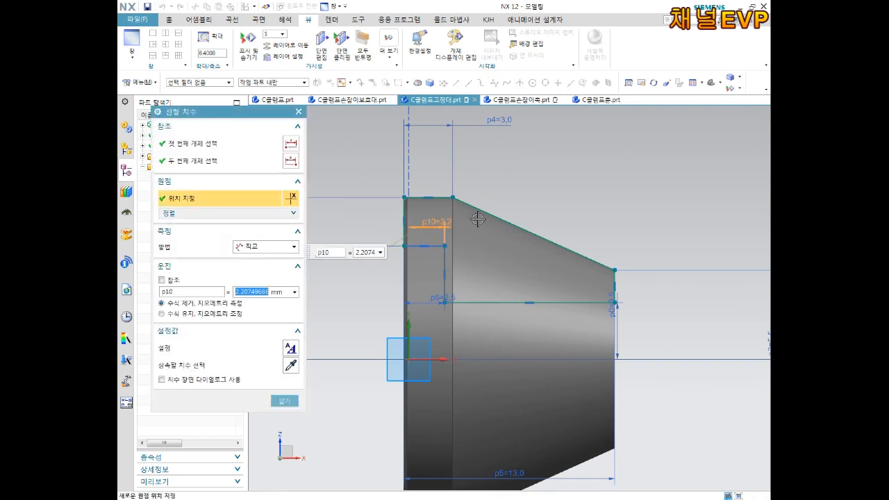
{"action": "type", "text": "4.5"}
{"action": "key", "text": "Return"}
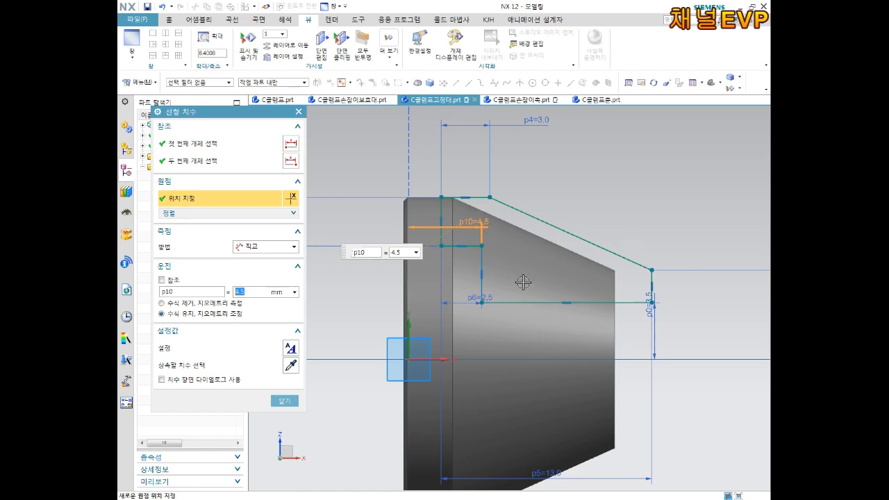
{"action": "key", "text": "ctrl+z"}
{"action": "key", "text": "Escape"}
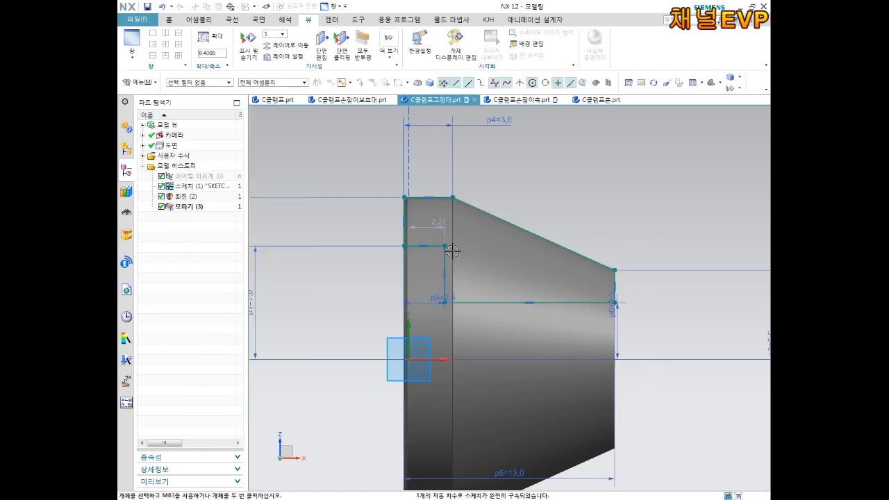
- Move the automatic recess dimension outside the profile and set its distance from the vertical axis to 4.5 mm
{"action": "left_click_drag", "start_coordinate": [435, 230], "coordinate": [380, 276]}
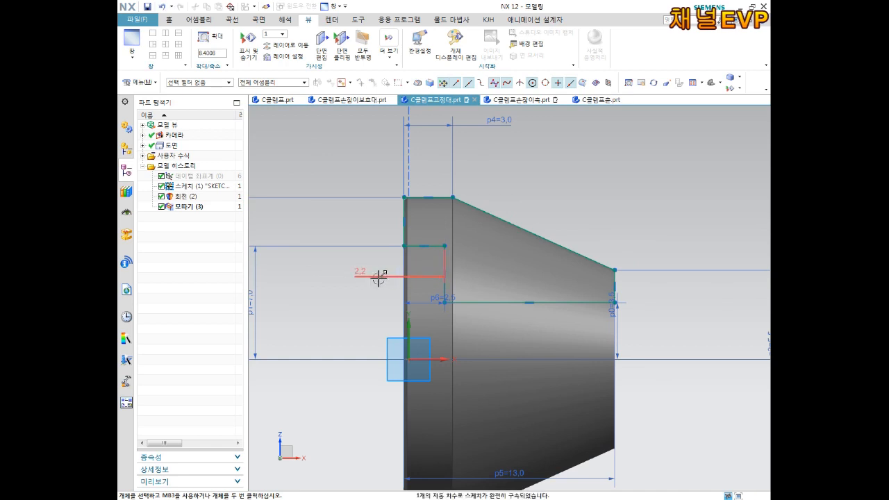
{"action": "left_click", "coordinate": [374, 273]}
{"action": "type", "text": "4.5"}
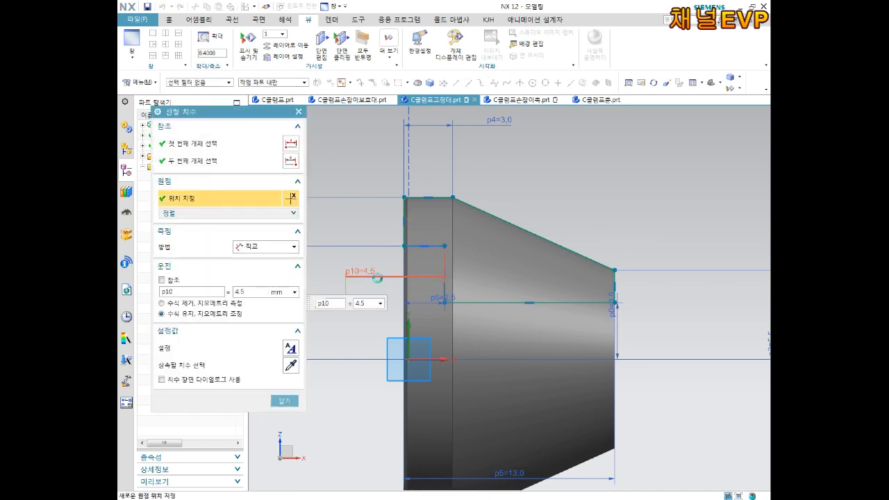
{"action": "key", "text": "Return"}
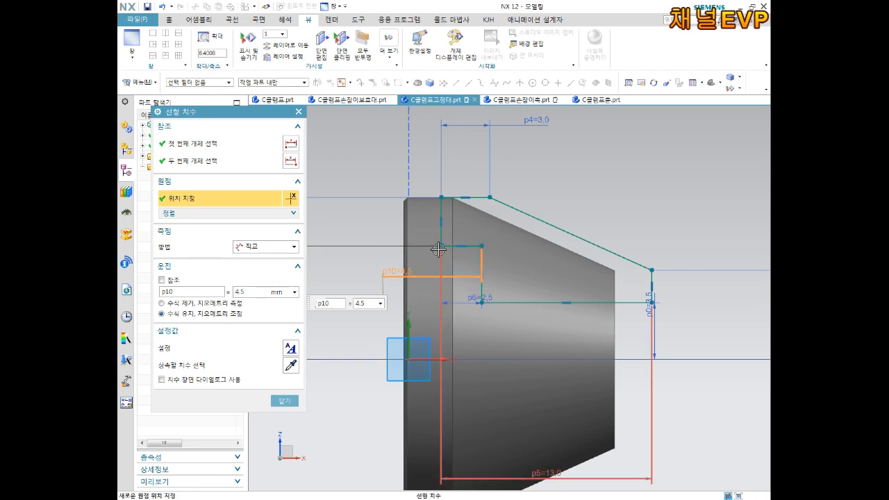
{"action": "left_click", "coordinate": [283, 401]}
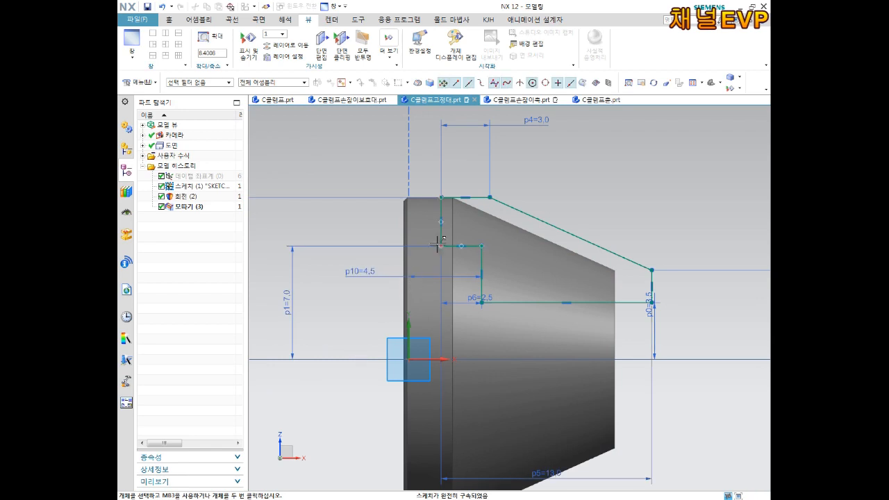
- Align the profile's large-end vertical edge with the vertical axis, delete the 2.5 mm recess dimension and finish the sketch
{"action": "left_click", "coordinate": [408, 338]}
{"action": "left_click", "coordinate": [429, 318]}
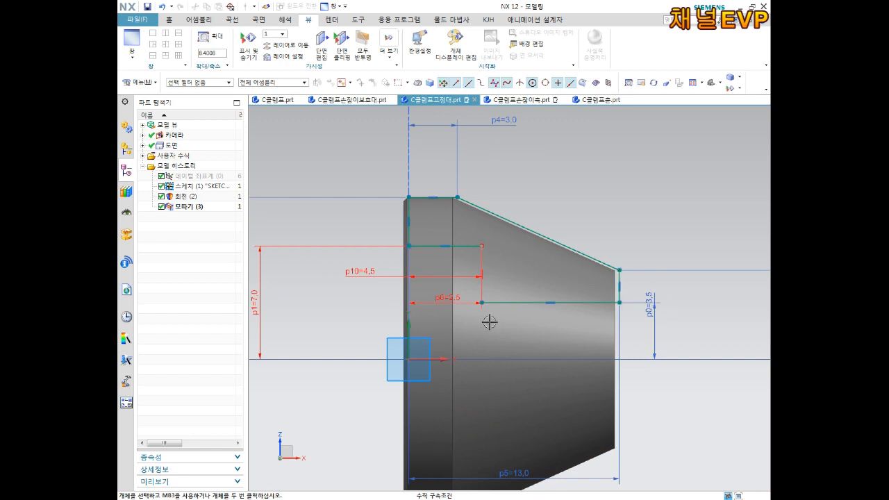
{"action": "left_click", "coordinate": [445, 300]}
{"action": "key", "text": "Delete"}
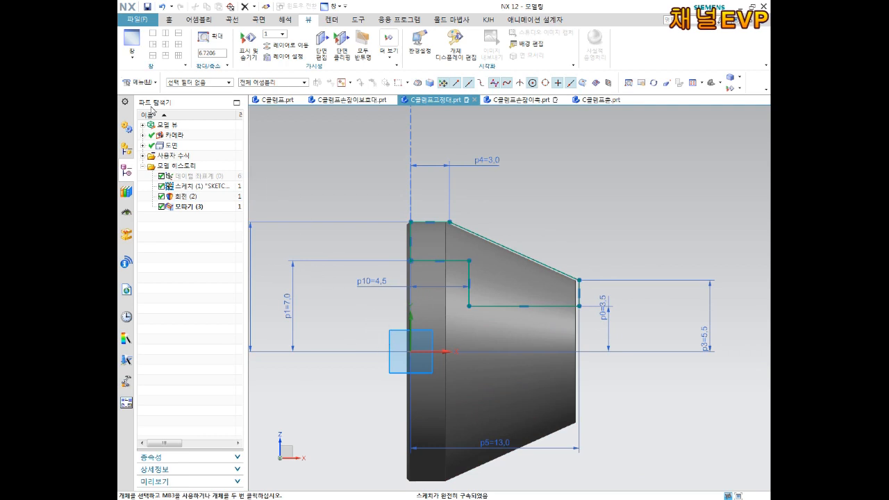
{"action": "left_click", "coordinate": [169, 19]}
{"action": "left_click", "coordinate": [146, 53]}
{"action": "mouse_move", "coordinate": [361, 201]}
{"action": "middle_mouse_down"}
{"action": "mouse_move", "coordinate": [457, 324]}
{"action": "mouse_move", "coordinate": [454, 234]}
{"action": "mouse_move", "coordinate": [423, 204]}
{"action": "mouse_move", "coordinate": [413, 223]}
{"action": "middle_mouse_up"}
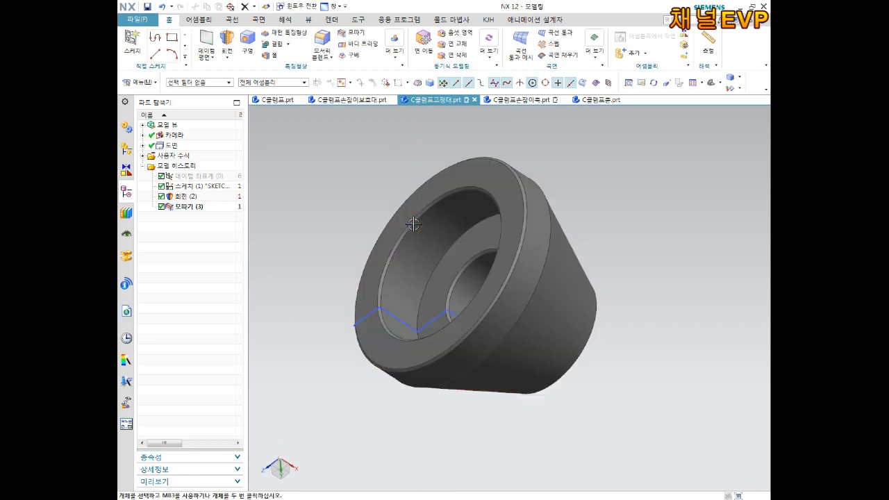
{"action": "middle_click_drag", "start_coordinate": [444, 268], "coordinate": [511, 270]}
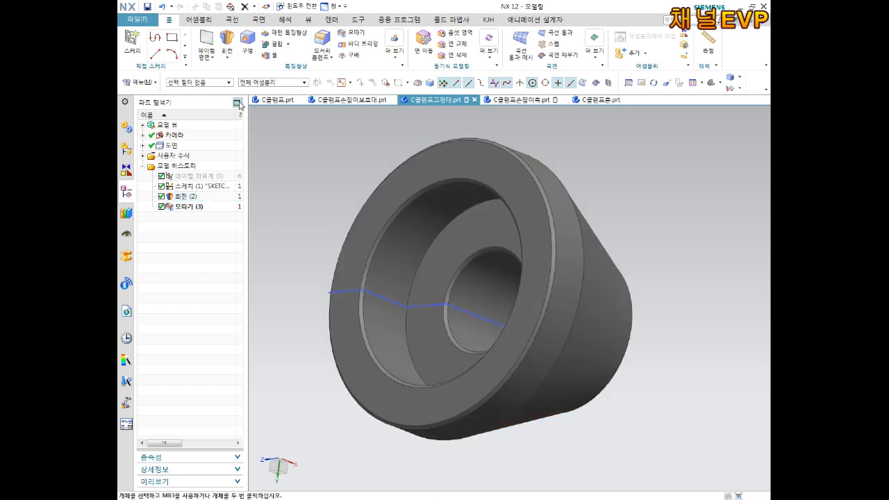
- Reopen the profile sketch, set the recess depth to 5 mm and finish the sketch
{"action": "right_click", "coordinate": [203, 186]}
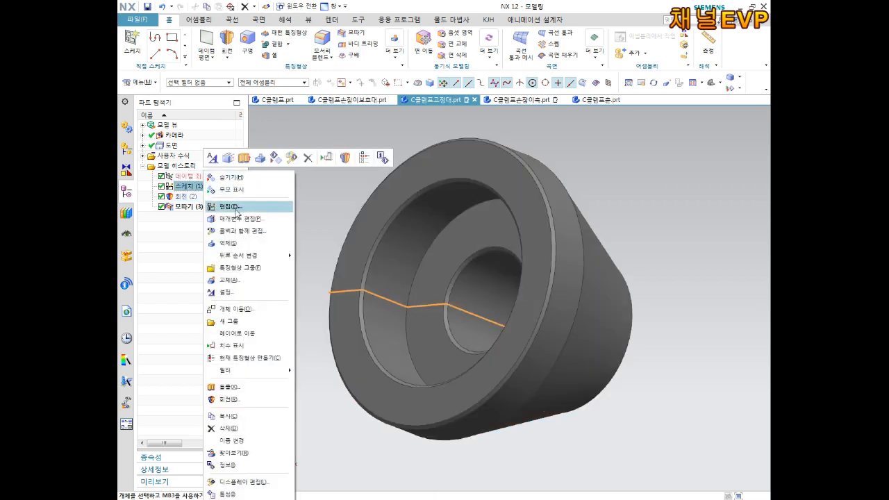
{"action": "left_click", "coordinate": [236, 203]}
{"action": "scroll", "coordinate": [488, 286], "scroll_direction": "up", "scroll_amount": 2}
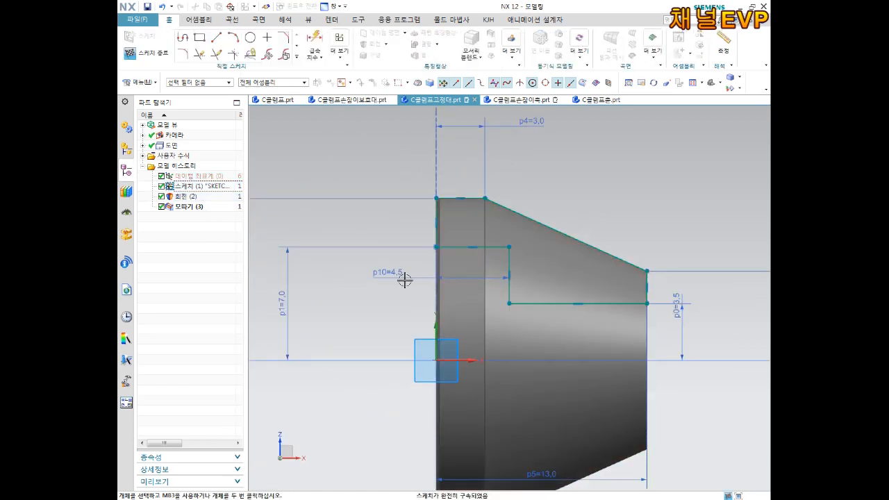
{"action": "double_click", "coordinate": [401, 271]}
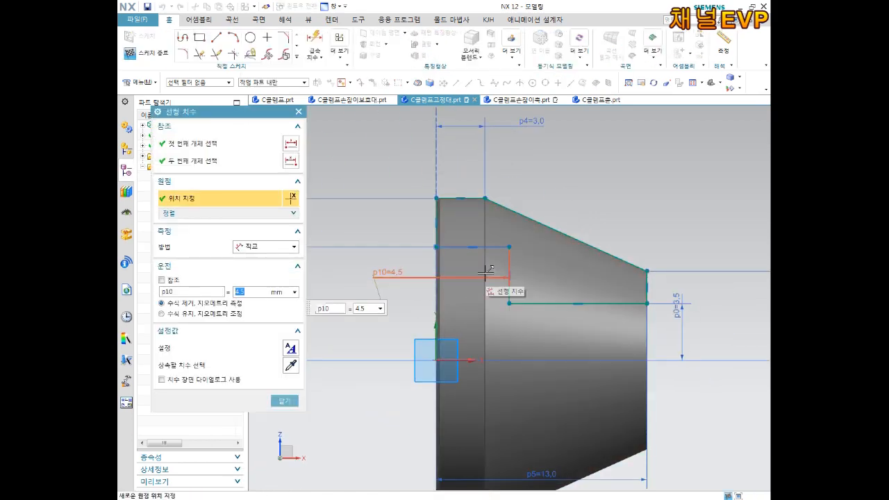
{"action": "type", "text": "5"}
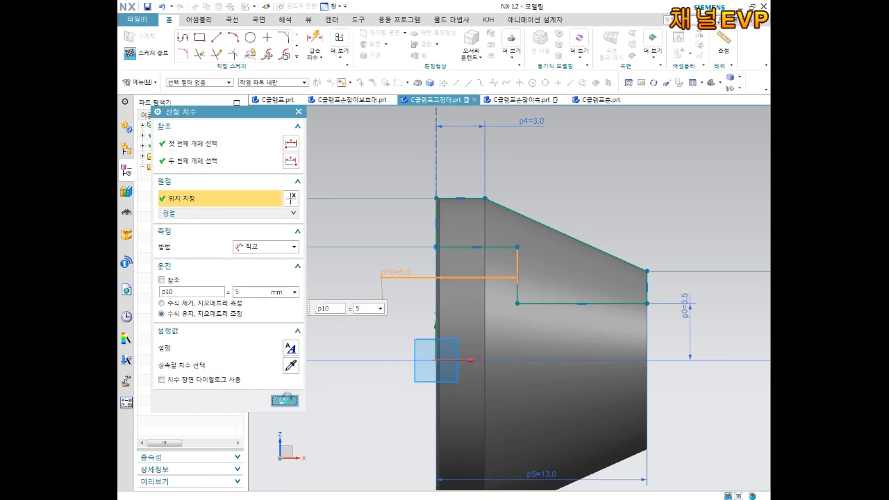
{"action": "left_click", "coordinate": [285, 401]}
{"action": "left_click", "coordinate": [146, 48]}
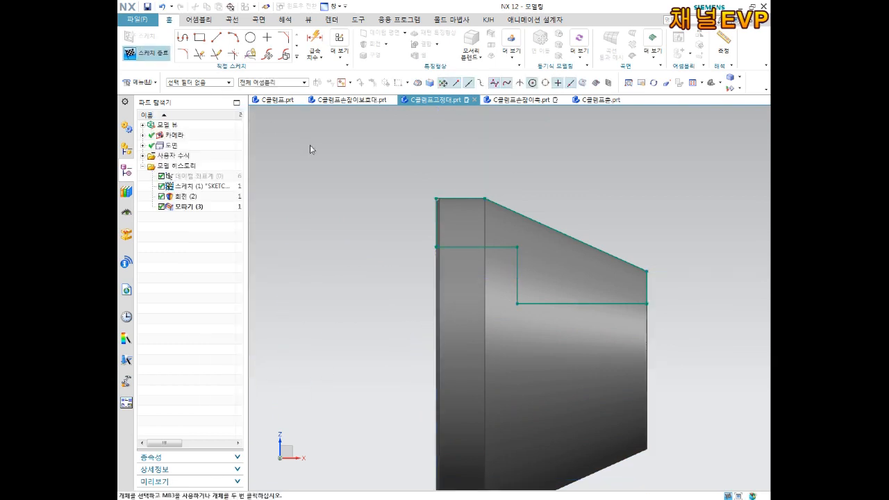
{"action": "middle_click_drag", "start_coordinate": [479, 248], "coordinate": [505, 284]}
- Hide the profile sketch and save the part
{"action": "right_click", "coordinate": [200, 189]}
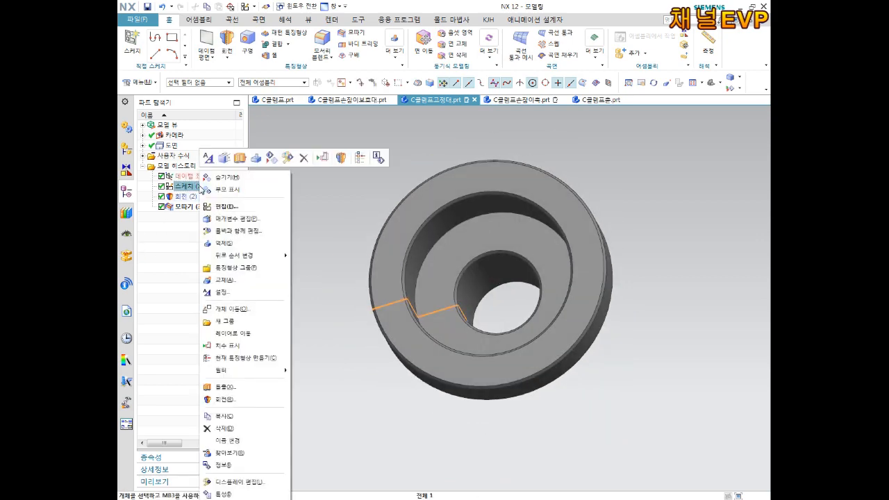
{"action": "left_click", "coordinate": [233, 175]}
{"action": "mouse_move", "coordinate": [462, 263]}
{"action": "middle_mouse_down"}
{"action": "mouse_move", "coordinate": [470, 274]}
{"action": "mouse_move", "coordinate": [425, 294]}
{"action": "mouse_move", "coordinate": [451, 290]}
{"action": "middle_mouse_up"}
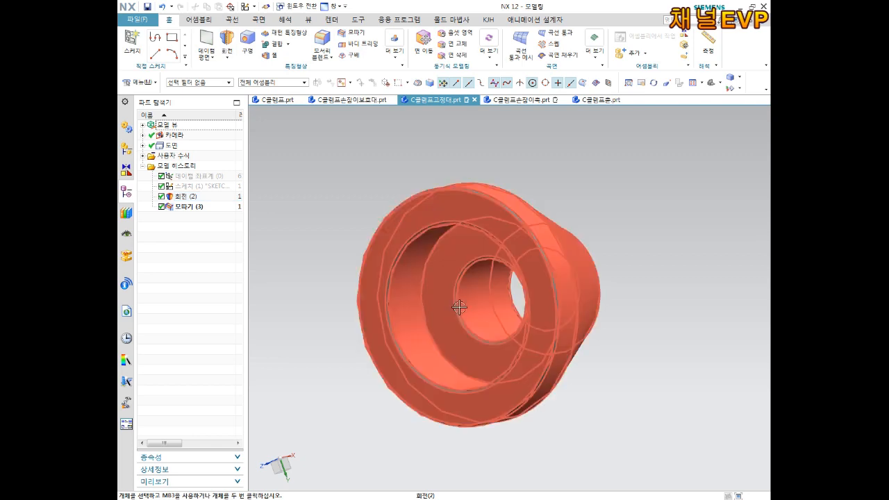
{"action": "middle_click_drag", "start_coordinate": [454, 310], "coordinate": [468, 269]}
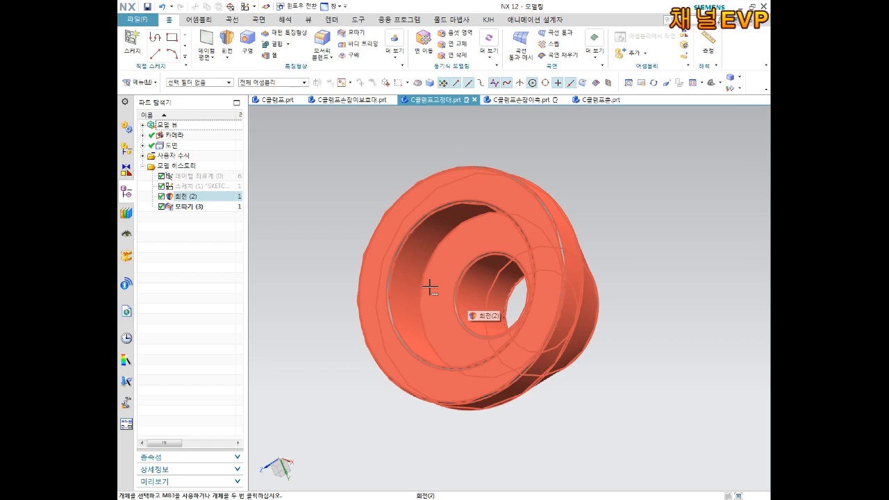
{"action": "middle_click_drag", "start_coordinate": [480, 293], "coordinate": [590, 298]}
- Create a new millimetre model part named M3와셔.prt in the C클램프 folder
{"action": "left_click", "coordinate": [140, 21]}
{"action": "left_click", "coordinate": [148, 35]}
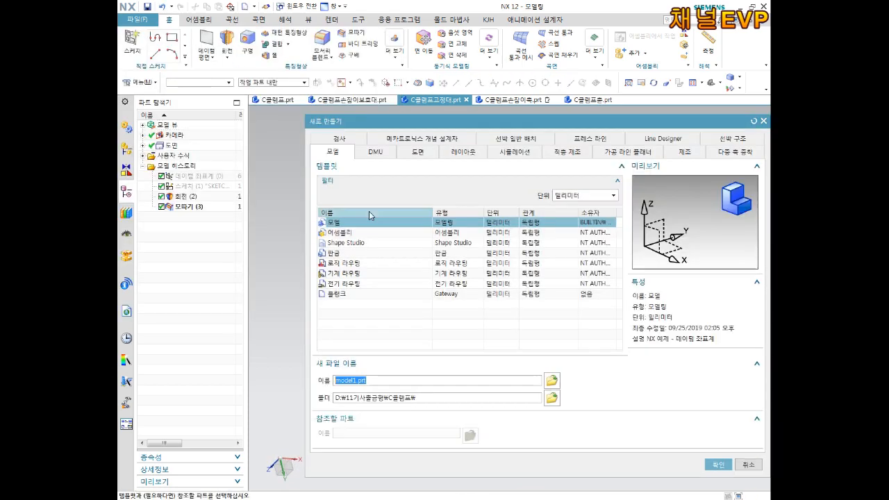
{"action": "key", "text": "BackSpace"}
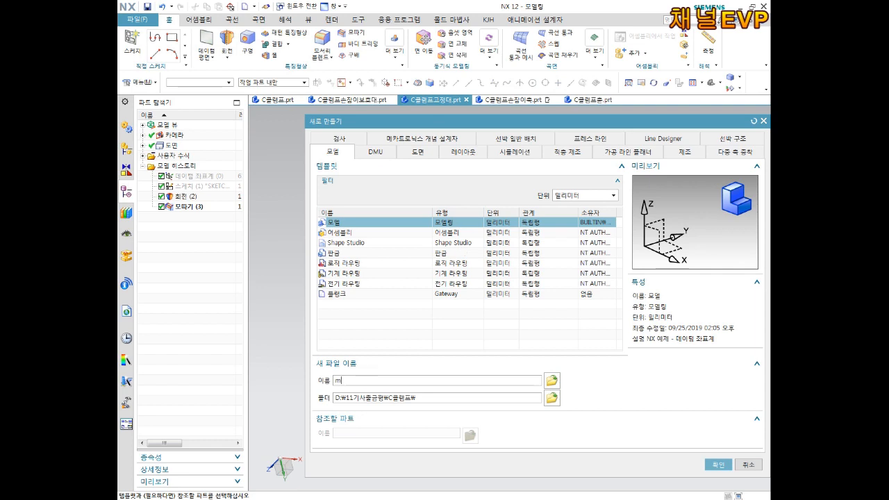
{"action": "type", "text": "M3오"}
{"action": "key", "text": "Return"}
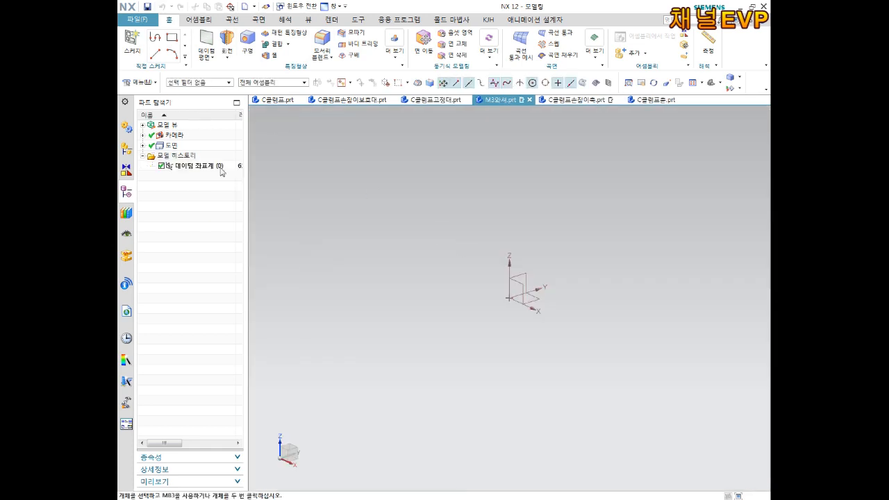
- Start a sketch on the XY plane and draw two concentric circles at the origin, the inner one about 46 mm in diameter
{"action": "left_click", "coordinate": [147, 41]}
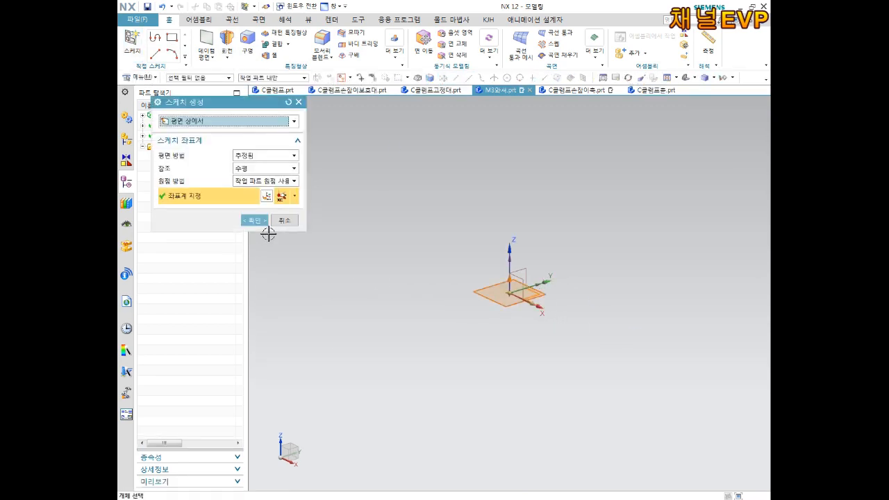
{"action": "left_click", "coordinate": [254, 220]}
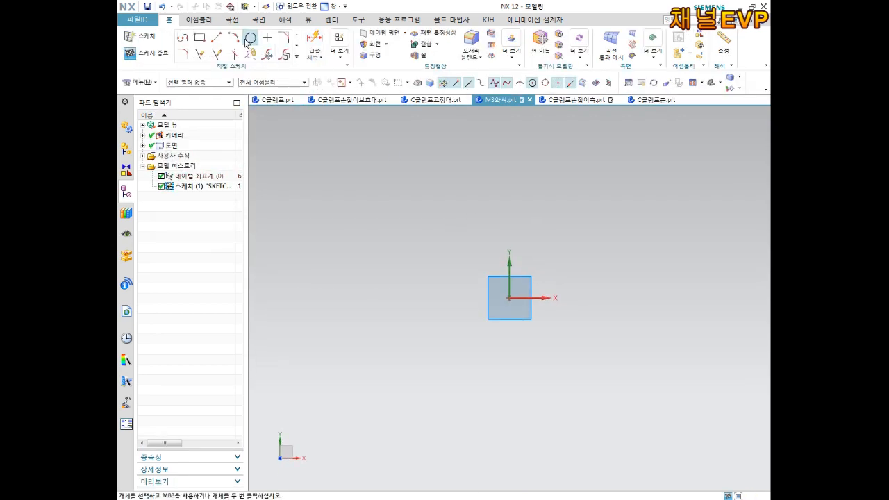
{"action": "left_click", "coordinate": [249, 37]}
{"action": "left_click", "coordinate": [509, 293]}
{"action": "left_click", "coordinate": [531, 271]}
{"action": "key", "text": "Escape"}
- Dimension the inner circle's diameter as 4 mm and the outer circle's as 13 mm
{"action": "key", "text": "d"}
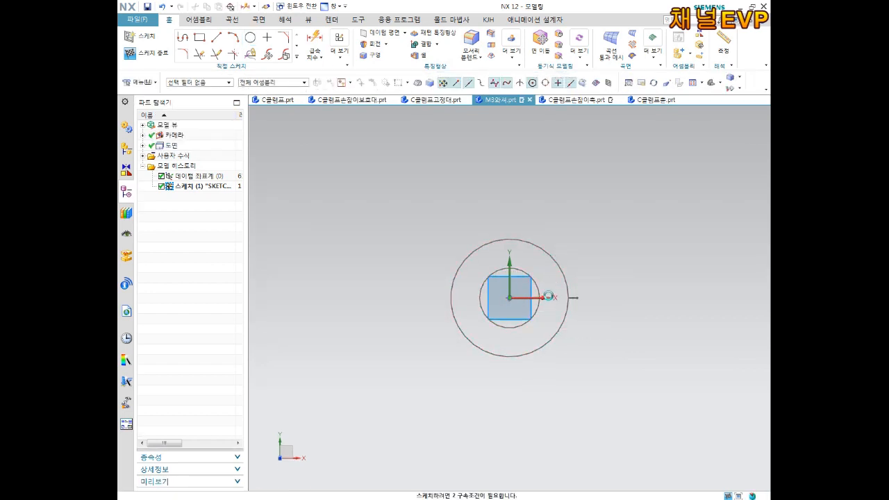
{"action": "left_click", "coordinate": [531, 277]}
{"action": "left_click", "coordinate": [576, 229]}
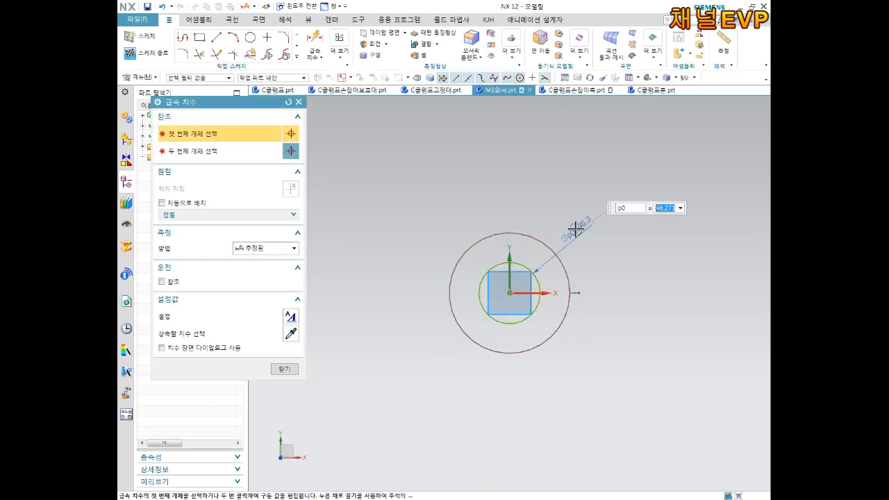
{"action": "type", "text": "4"}
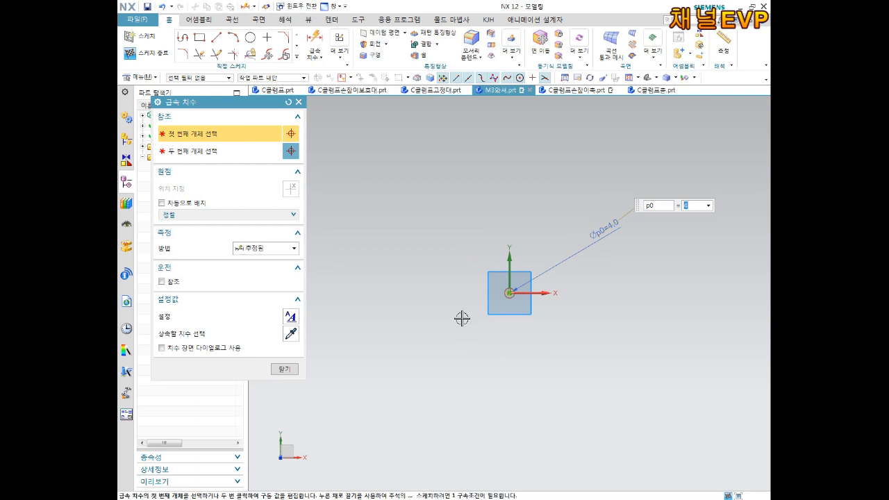
{"action": "scroll", "coordinate": [528, 264], "scroll_direction": "up", "scroll_amount": 10}
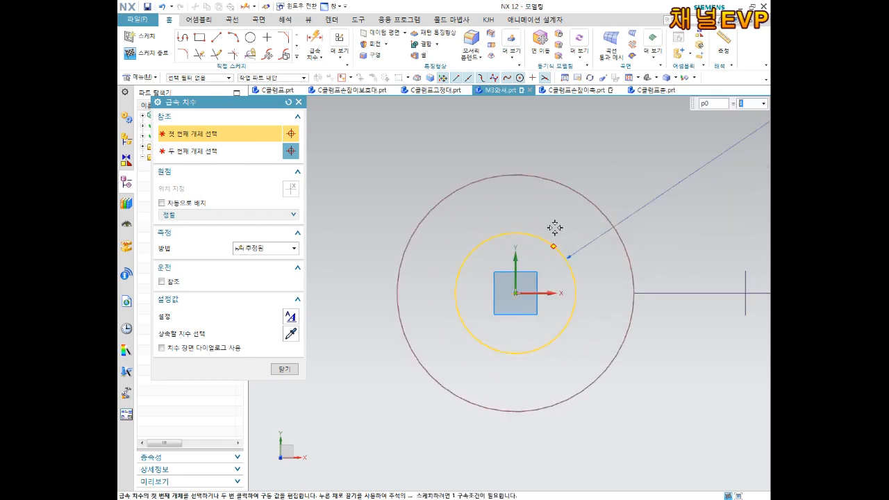
{"action": "left_click", "coordinate": [557, 185]}
{"action": "left_click", "coordinate": [620, 140]}
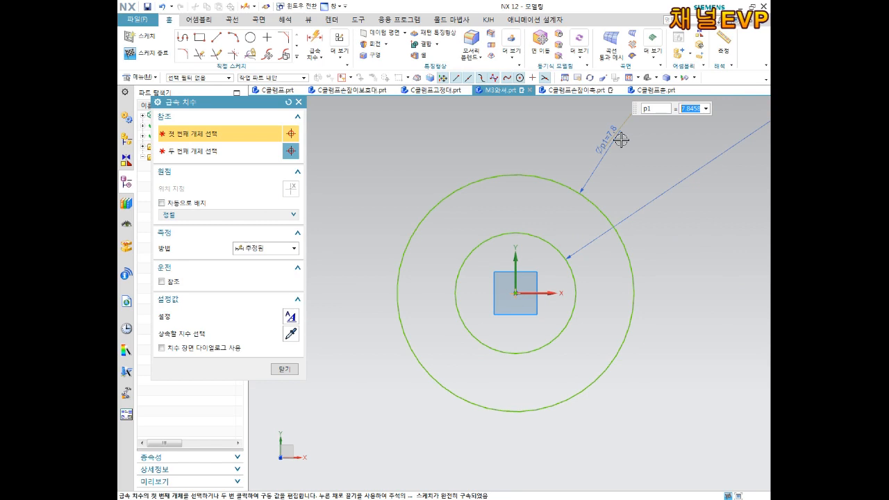
{"action": "type", "text": "13"}
{"action": "key", "text": "Return"}
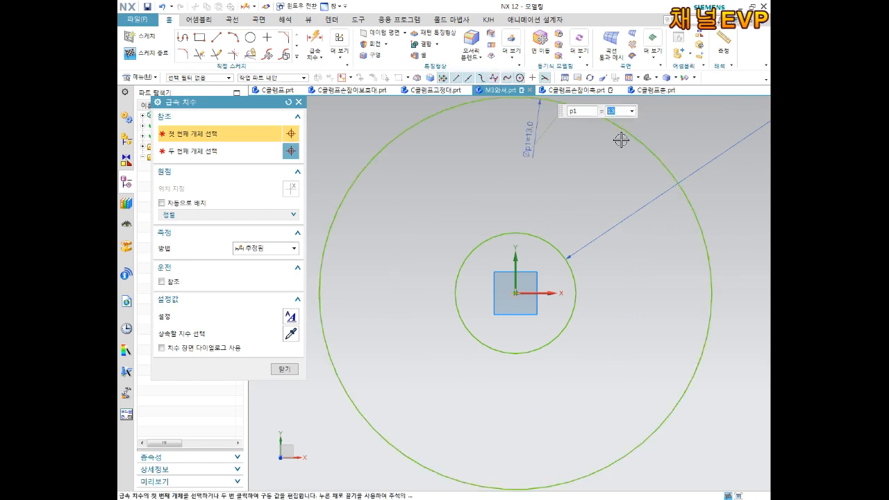
{"action": "scroll", "coordinate": [627, 167], "scroll_direction": "down", "scroll_amount": 6}
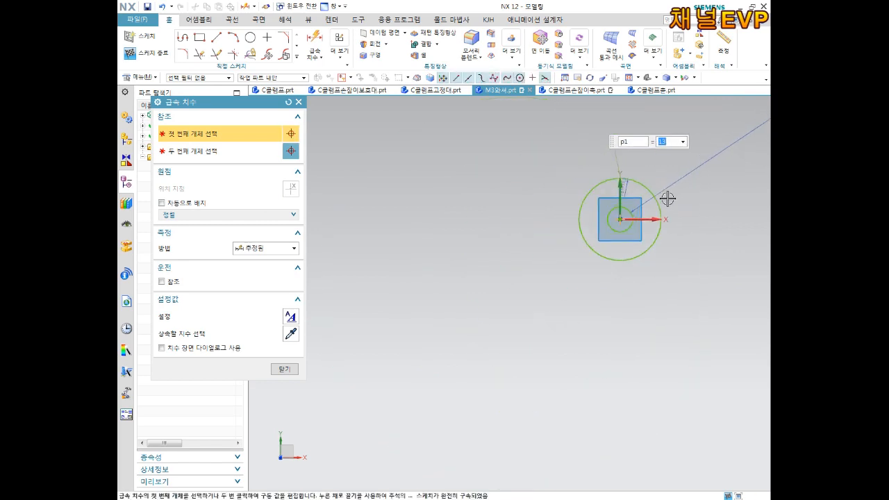
- Move the 4 mm diameter dimension closer to the circles and finish the washer sketch
{"action": "mouse_move", "coordinate": [675, 194]}
{"action": "middle_mouse_down", "text": "shift"}
{"action": "mouse_move", "coordinate": [561, 257]}
{"action": "mouse_move", "coordinate": [512, 264]}
{"action": "middle_mouse_up", "text": "shift"}
{"action": "scroll", "coordinate": [593, 205], "scroll_direction": "down", "scroll_amount": 5}
{"action": "scroll", "coordinate": [674, 157], "scroll_direction": "up", "scroll_amount": 2}
{"action": "key", "text": "Escape"}
{"action": "left_click_drag", "start_coordinate": [674, 148], "coordinate": [512, 252]}
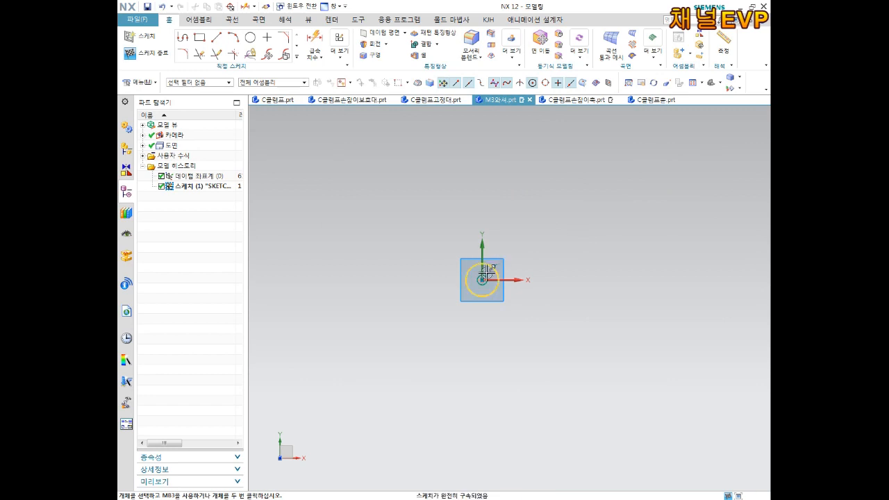
{"action": "scroll", "coordinate": [494, 264], "scroll_direction": "up", "scroll_amount": 5}
{"action": "middle_click_drag", "start_coordinate": [526, 254], "coordinate": [549, 226], "text": "shift"}
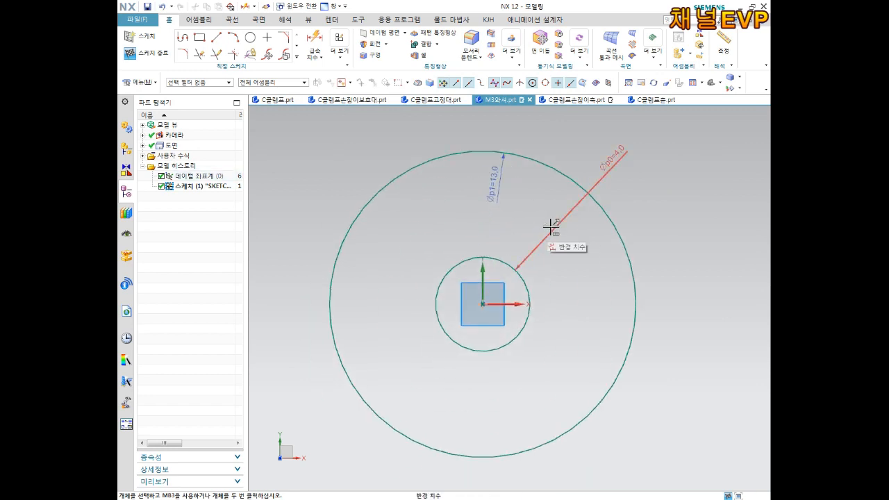
{"action": "left_click", "coordinate": [144, 52]}
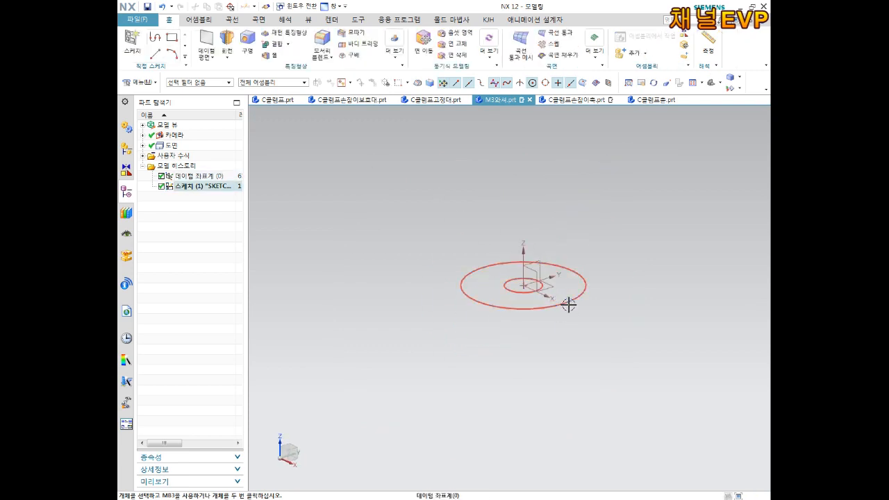
- Extrude the two concentric circles from 0 to 1.5 mm to form the washer body
{"action": "left_click", "coordinate": [227, 58]}
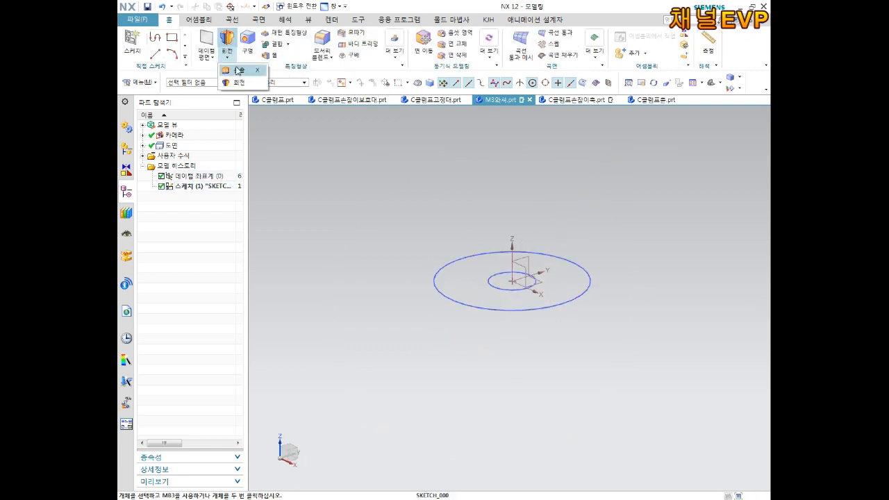
{"action": "left_click", "coordinate": [238, 72]}
{"action": "left_click", "coordinate": [488, 247]}
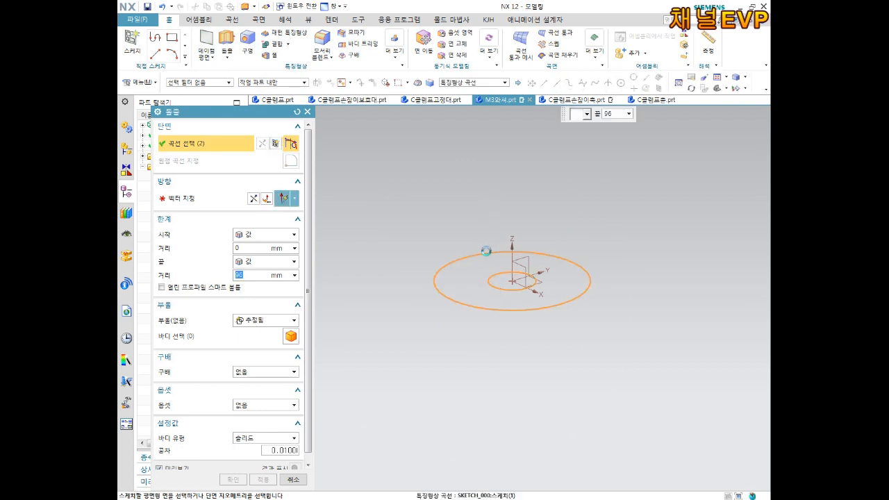
{"action": "type", "text": "1"}
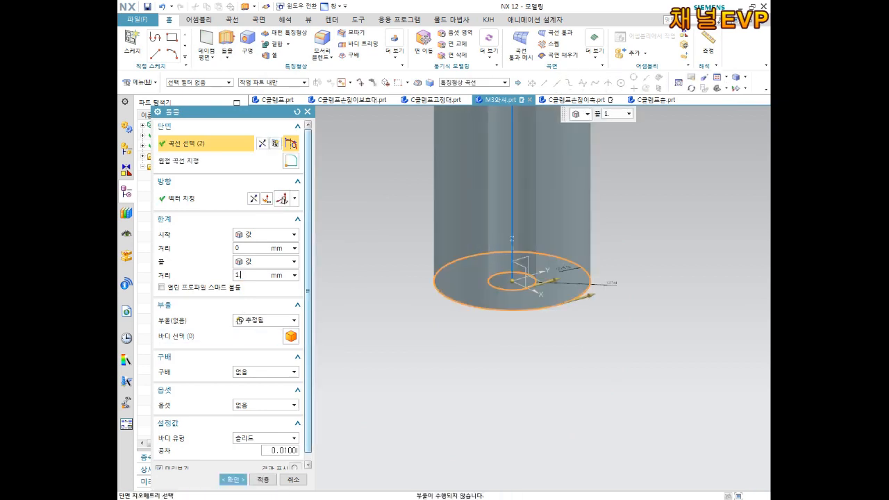
{"action": "type", "text": ".5"}
{"action": "key", "text": "Return"}
{"action": "left_click", "coordinate": [233, 480]}
{"action": "middle_click_drag", "start_coordinate": [555, 303], "coordinate": [548, 247]}
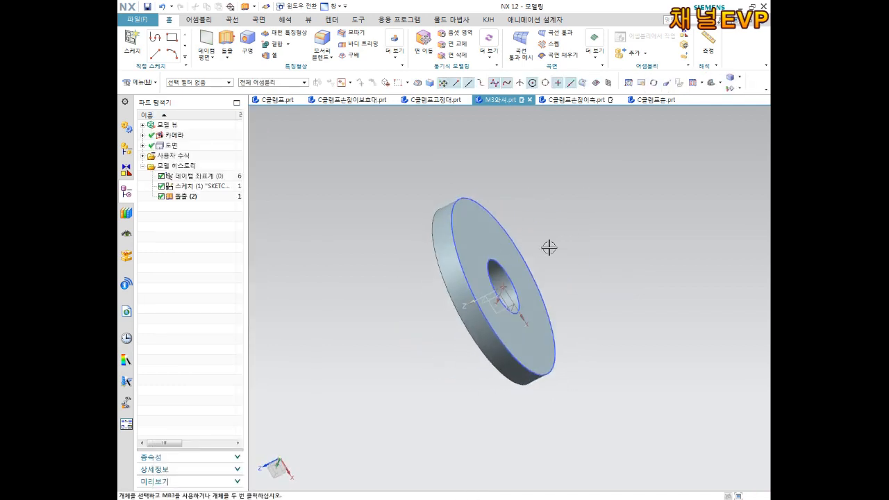
- Hide the datum coordinate system and the circle sketch
{"action": "right_click", "coordinate": [206, 180]}
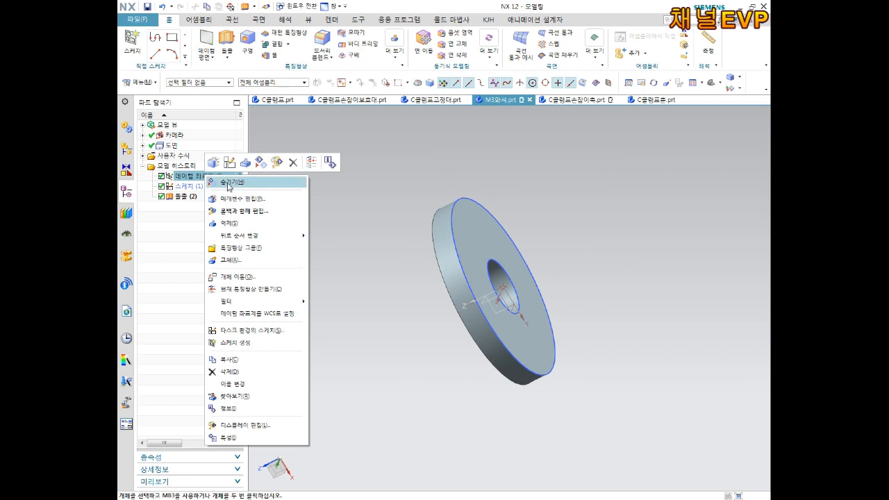
{"action": "left_click", "coordinate": [233, 183]}
{"action": "right_click", "coordinate": [220, 186]}
{"action": "left_click", "coordinate": [237, 186]}
{"action": "mouse_move", "coordinate": [511, 266]}
{"action": "middle_mouse_down"}
{"action": "mouse_move", "coordinate": [543, 305]}
{"action": "mouse_move", "coordinate": [513, 205]}
{"action": "middle_mouse_up"}
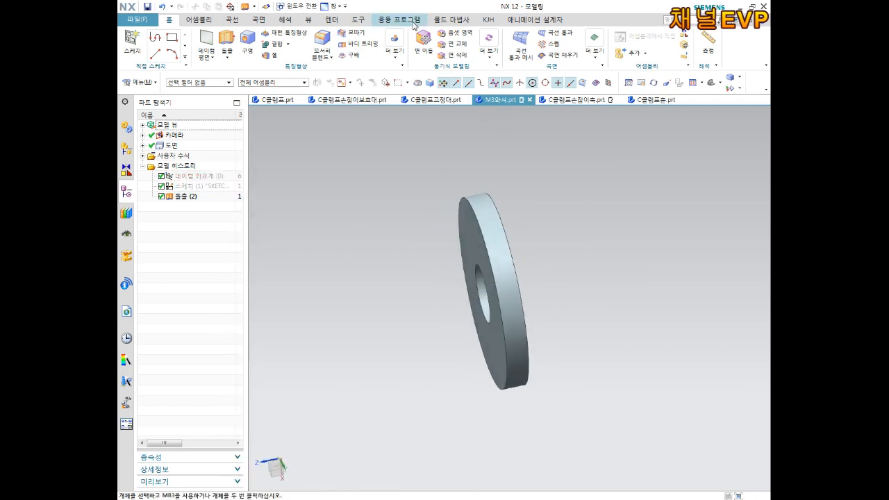
- Change the washer body's display color to Ash Gray and save the part
{"action": "left_click", "coordinate": [309, 19]}
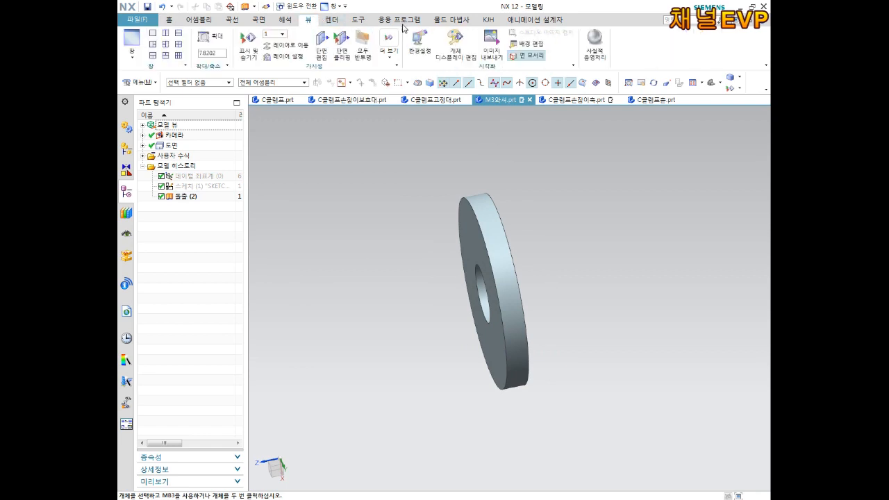
{"action": "left_click", "coordinate": [455, 43]}
{"action": "left_click", "coordinate": [510, 211]}
{"action": "middle_click", "coordinate": [419, 203]}
{"action": "left_click", "coordinate": [283, 170]}
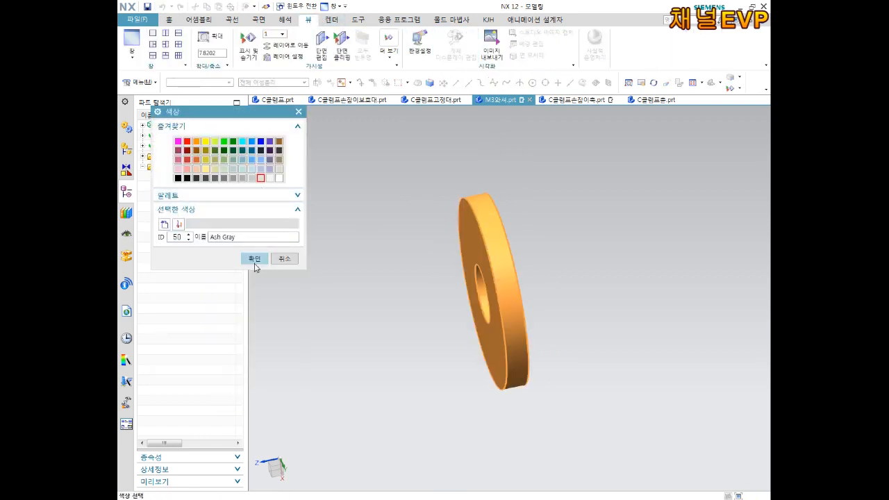
{"action": "left_click", "coordinate": [254, 259]}
{"action": "left_click", "coordinate": [224, 397]}
{"action": "middle_click_drag", "start_coordinate": [375, 292], "coordinate": [432, 270]}
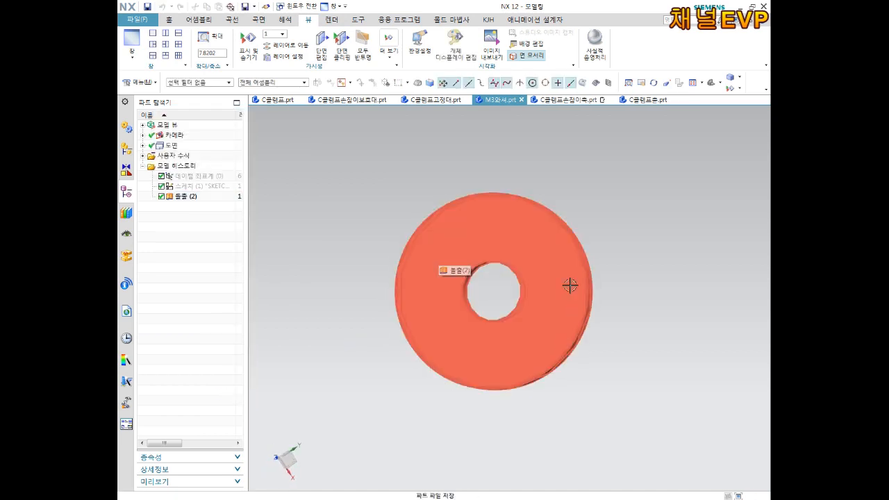
- Examine the finished washer from several sides and in the isometric view
{"action": "scroll", "coordinate": [526, 262], "scroll_direction": "up", "scroll_amount": 3}
{"action": "middle_click_drag", "start_coordinate": [491, 290], "coordinate": [457, 333]}
{"action": "scroll", "coordinate": [463, 257], "scroll_direction": "down", "scroll_amount": 3}
{"action": "middle_click_drag", "start_coordinate": [526, 293], "coordinate": [447, 290]}
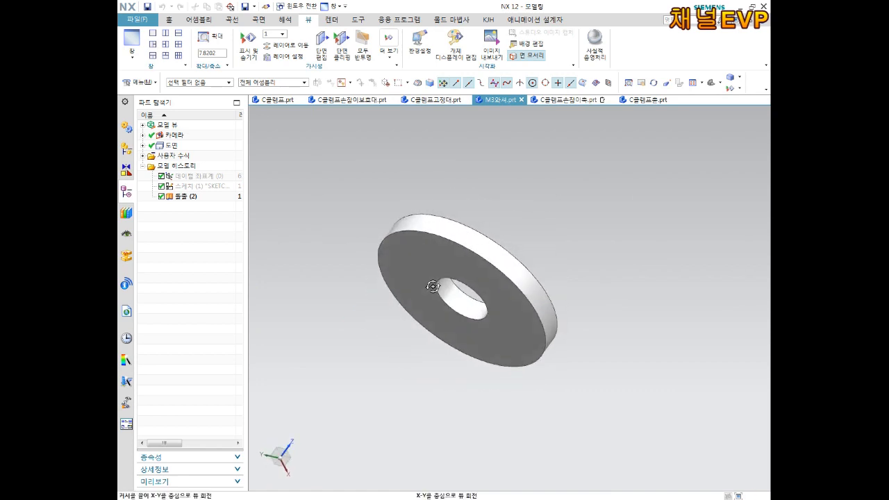
{"action": "left_click", "coordinate": [446, 290]}
{"action": "key", "text": "End"}
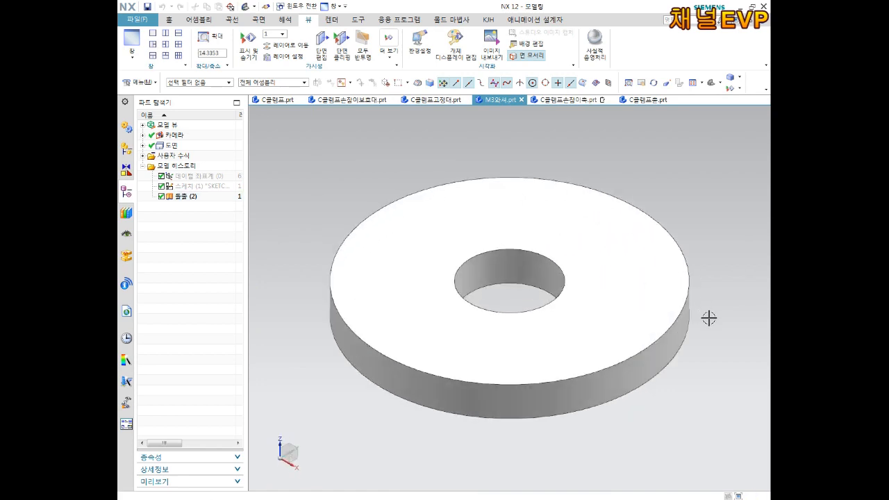
{"action": "middle_click_drag", "start_coordinate": [650, 456], "coordinate": [573, 329]}
- Close all open C-clamp parts and the washer, saving the modified C클램프손잡이축.prt before it closes
{"action": "left_click", "coordinate": [284, 99]}
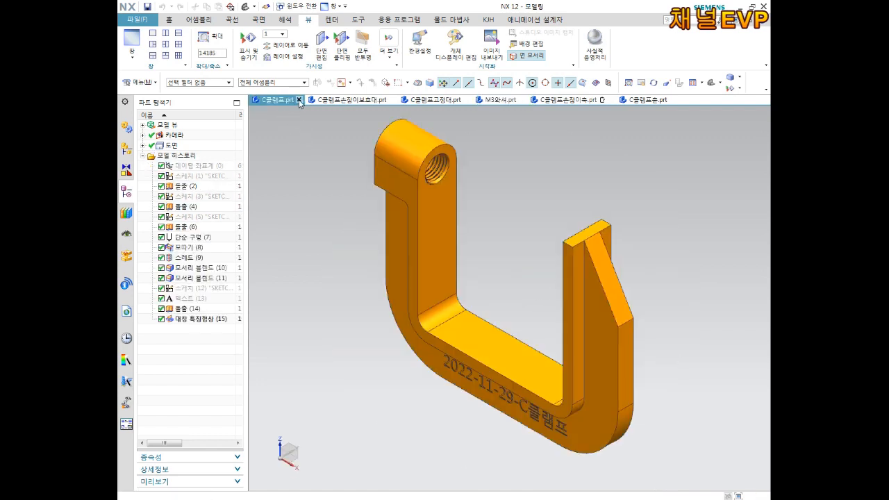
{"action": "left_click", "coordinate": [299, 99]}
{"action": "left_click", "coordinate": [336, 99]}
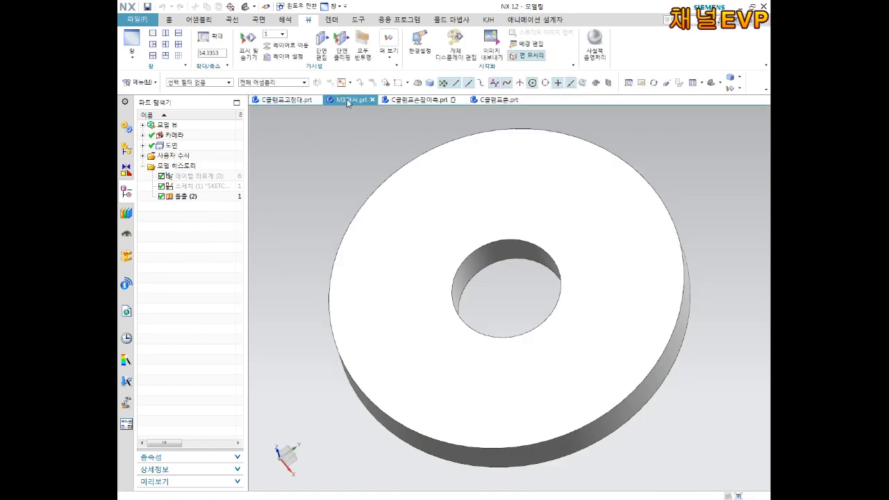
{"action": "left_click", "coordinate": [318, 99]}
{"action": "left_click", "coordinate": [317, 99]}
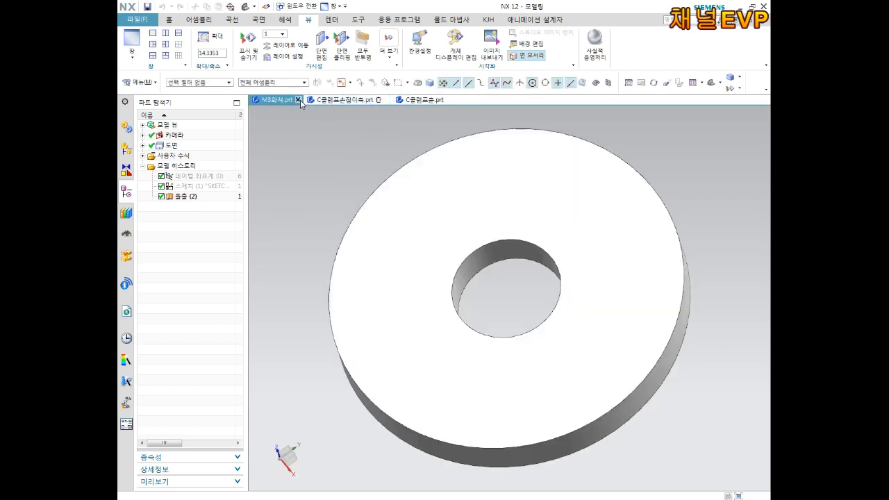
{"action": "left_click", "coordinate": [302, 99]}
{"action": "left_click", "coordinate": [332, 100]}
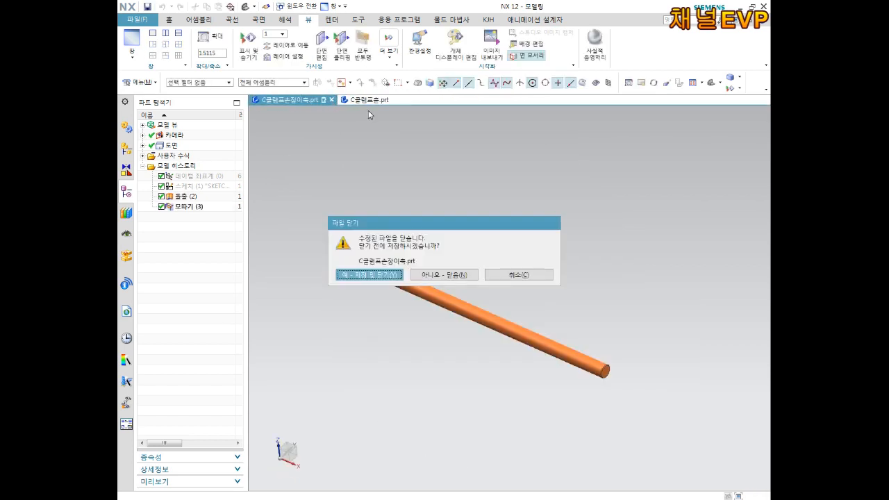
{"action": "left_click", "coordinate": [370, 274]}
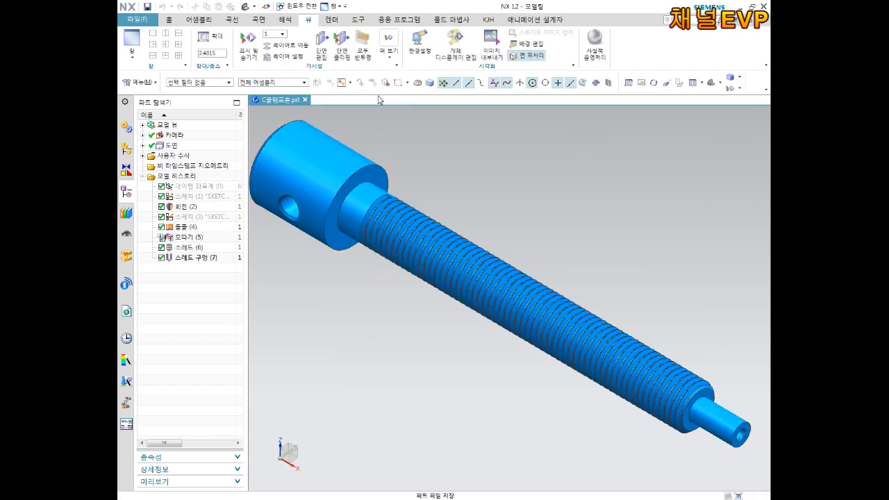
{"action": "left_click", "coordinate": [305, 100]}
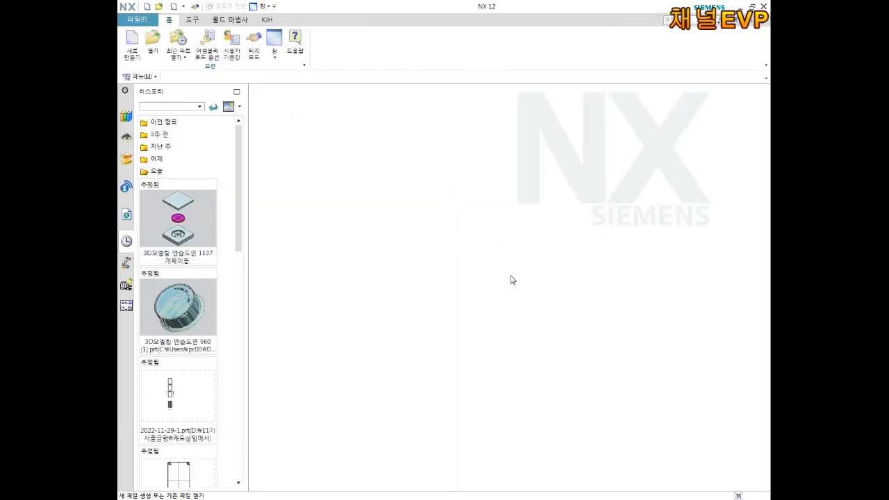
- Create a new millimetre model part named M3볼트길이5.prt in the C클램프 folder
{"action": "left_click", "coordinate": [139, 20]}
{"action": "left_click", "coordinate": [139, 33]}
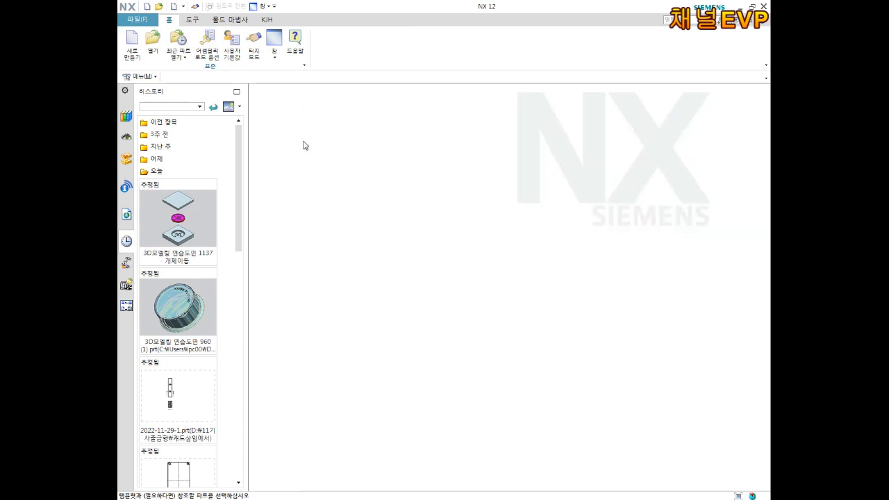
{"action": "type", "text": "M"}
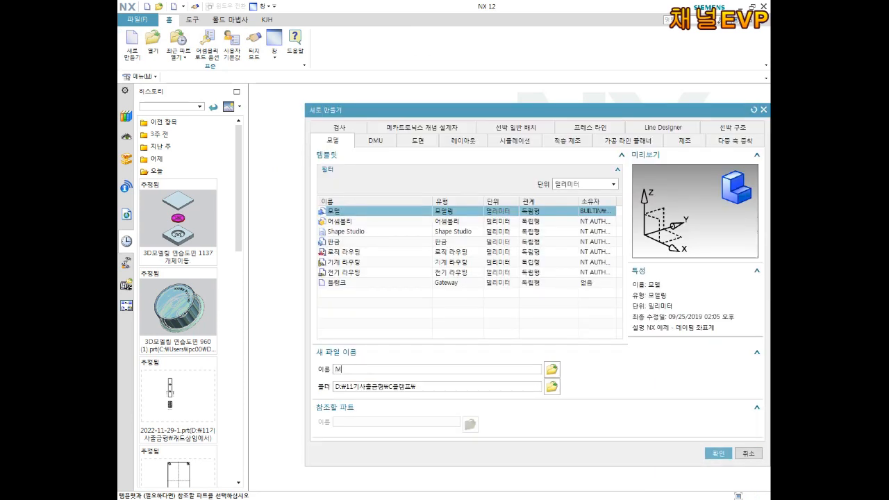
{"action": "type", "text": "3볼트길이5"}
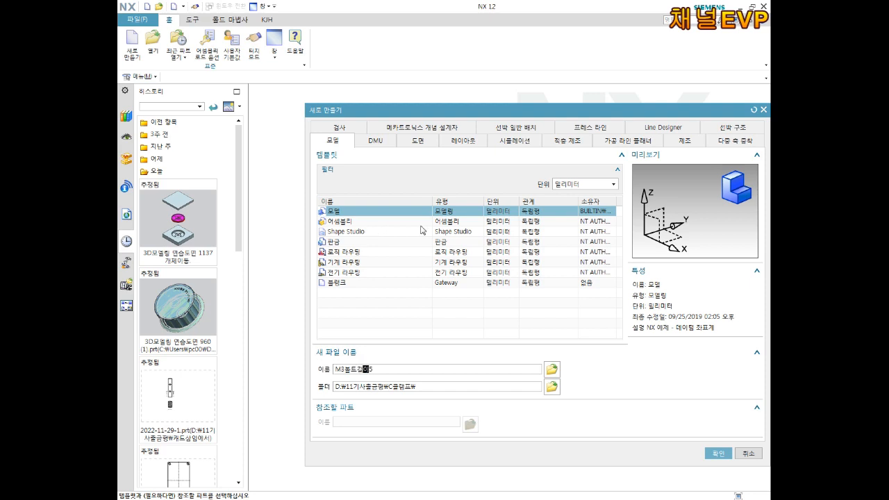
{"action": "left_click", "coordinate": [714, 455]}
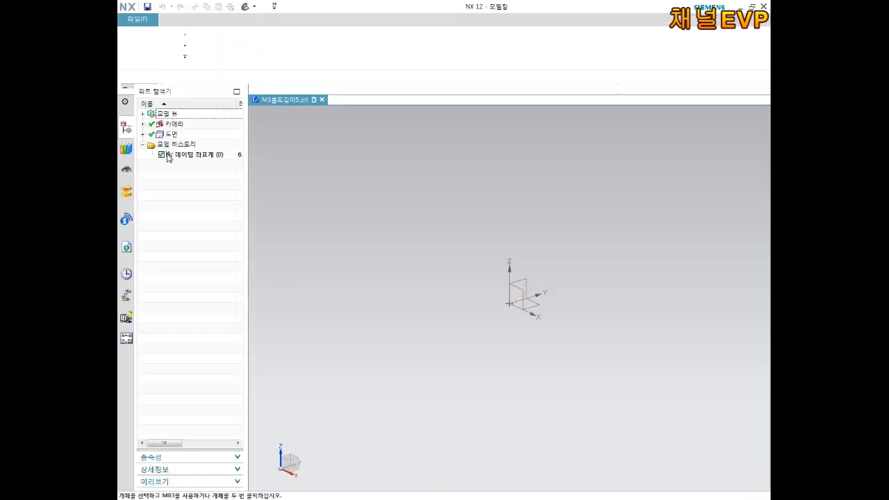
- Start a sketch on the XZ plane and draw a closed stepped bolt profile from the origin, its head about 38 mm long
{"action": "left_click", "coordinate": [131, 43]}
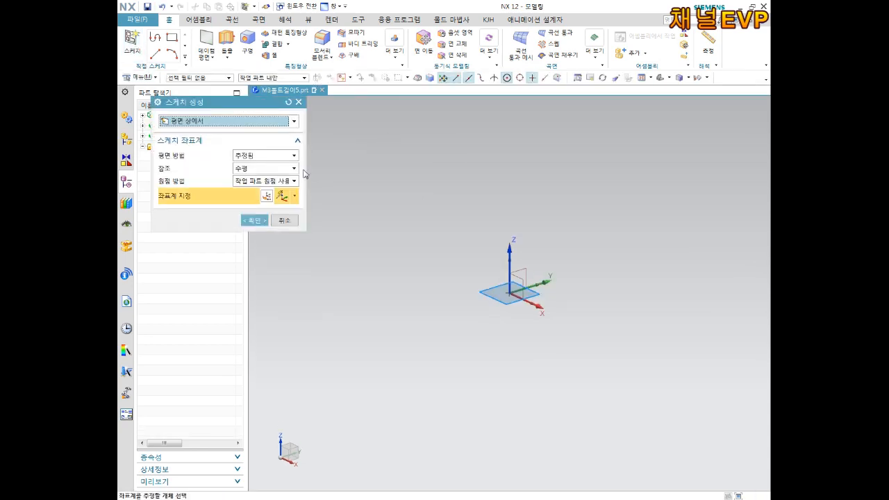
{"action": "left_click", "coordinate": [522, 277]}
{"action": "left_click", "coordinate": [261, 220]}
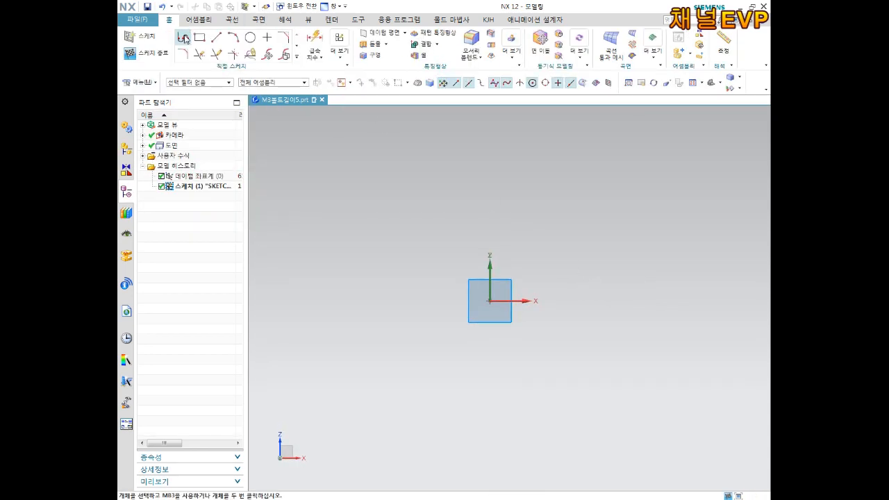
{"action": "left_click", "coordinate": [184, 37]}
{"action": "left_click", "coordinate": [489, 296]}
{"action": "left_click", "coordinate": [489, 210]}
{"action": "left_click", "coordinate": [552, 209]}
{"action": "left_click", "coordinate": [551, 252]}
{"action": "left_click", "coordinate": [667, 253]}
{"action": "left_click", "coordinate": [666, 295]}
{"action": "left_click", "coordinate": [490, 296]}
{"action": "key", "text": "Escape"}
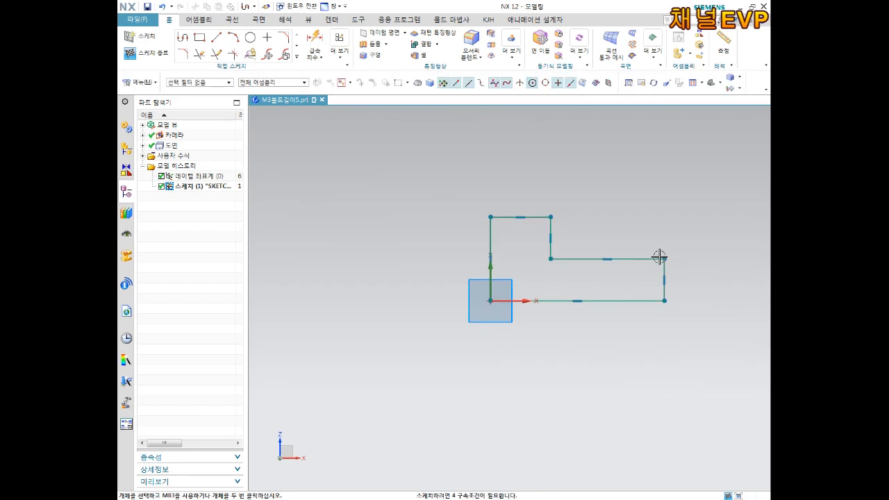
- Dimension the length of the bolt head's upper edge as 3 mm
{"action": "middle_click_drag", "start_coordinate": [659, 257], "coordinate": [601, 271], "text": "shift"}
{"action": "key", "text": "d"}
{"action": "left_click", "coordinate": [468, 210]}
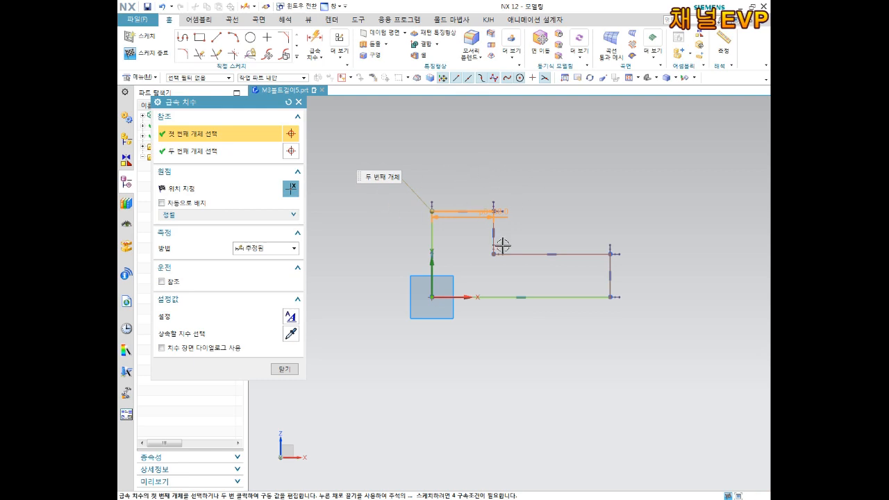
{"action": "key", "text": "Escape"}
{"action": "key", "text": "d"}
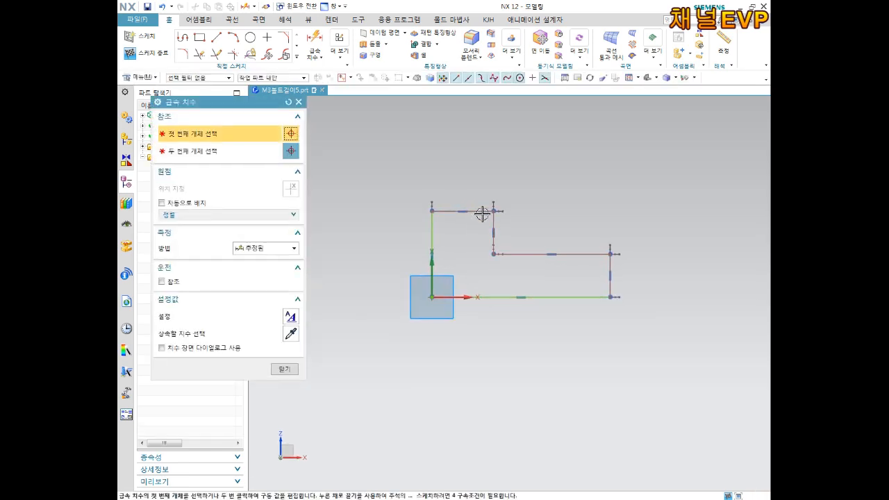
{"action": "left_click", "coordinate": [484, 209]}
{"action": "left_click", "coordinate": [484, 164]}
{"action": "type", "text": "3"}
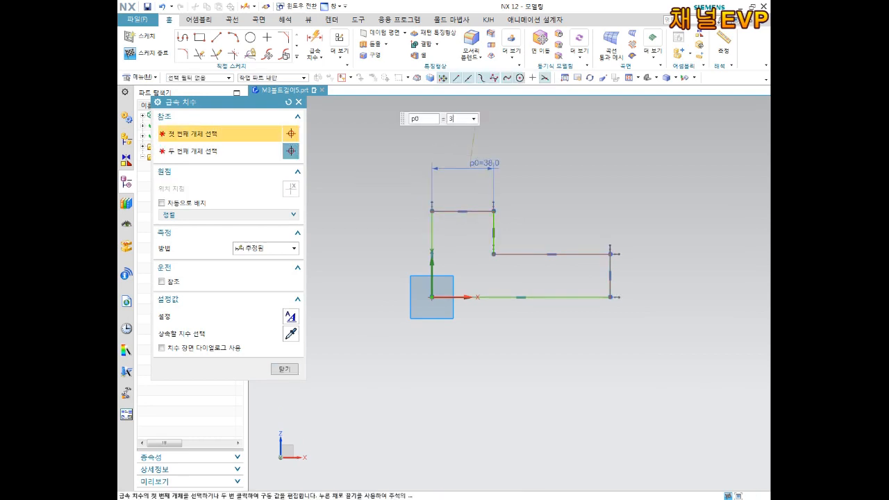
{"action": "key", "text": "Return"}
- Dimension the length of the bolt shank's upper edge as 5 mm
{"action": "scroll", "coordinate": [409, 294], "scroll_direction": "up", "scroll_amount": 5}
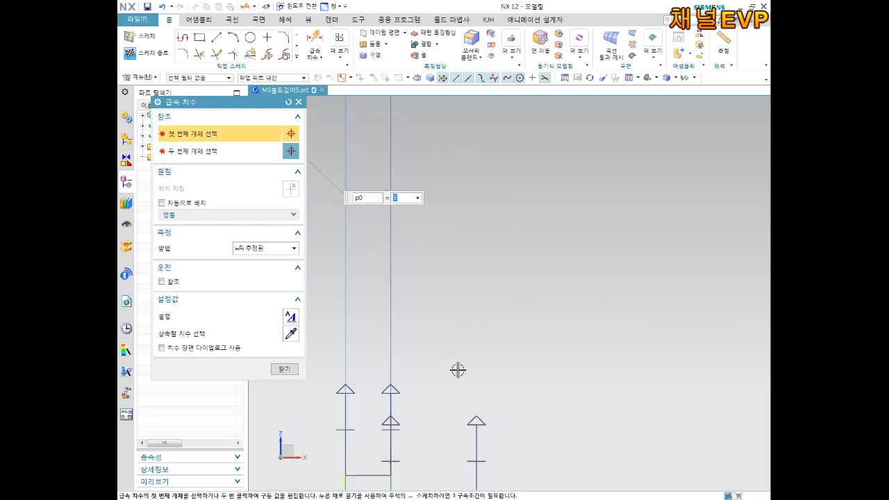
{"action": "scroll", "coordinate": [460, 357], "scroll_direction": "down", "scroll_amount": 3}
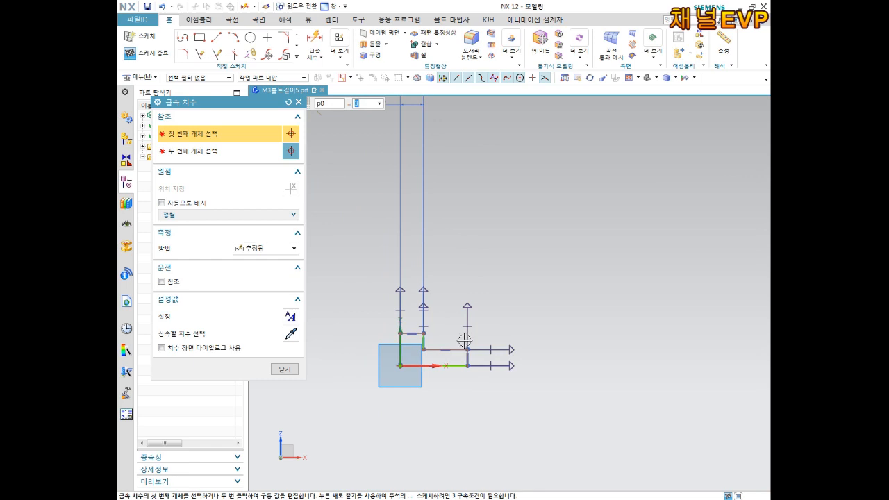
{"action": "left_click", "coordinate": [460, 349]}
{"action": "left_click", "coordinate": [455, 281]}
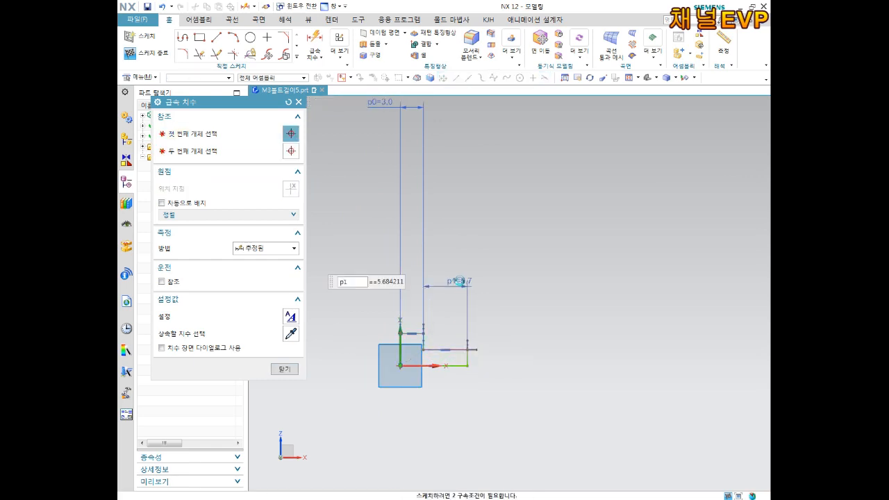
{"action": "type", "text": "5"}
{"action": "key", "text": "Return"}
{"action": "key", "text": "Escape"}
- Move the head and shank length dimensions close to the bolt profile
{"action": "left_click_drag", "start_coordinate": [376, 125], "coordinate": [379, 310]}
{"action": "left_click_drag", "start_coordinate": [463, 287], "coordinate": [451, 308]}
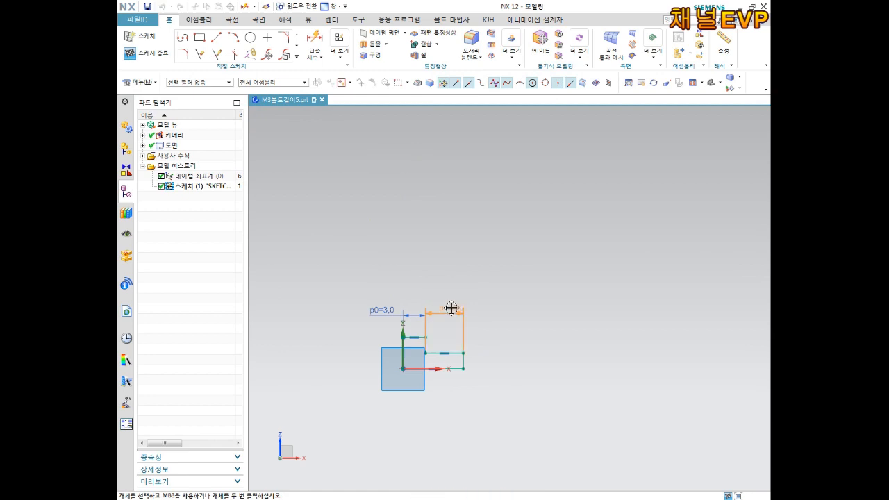
{"action": "scroll", "coordinate": [416, 347], "scroll_direction": "up", "scroll_amount": 5}
{"action": "middle_click_drag", "start_coordinate": [417, 349], "coordinate": [499, 316]}
{"action": "right_click", "coordinate": [565, 270]}
{"action": "left_click", "coordinate": [604, 47]}
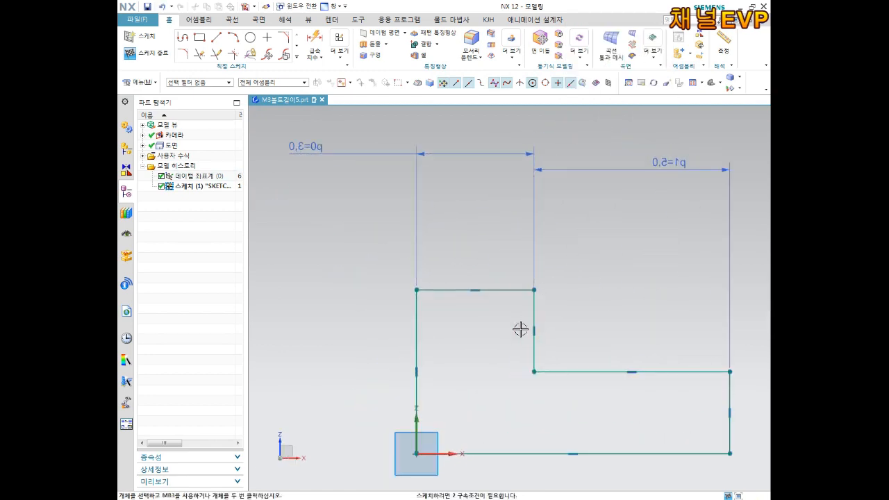
- Dimension the height of the bolt head's vertical outer edge as 2.75 mm
{"action": "middle_click_drag", "start_coordinate": [521, 330], "coordinate": [507, 268], "text": "shift"}
{"action": "scroll", "coordinate": [507, 272], "scroll_direction": "down", "scroll_amount": 1}
{"action": "key", "text": "d"}
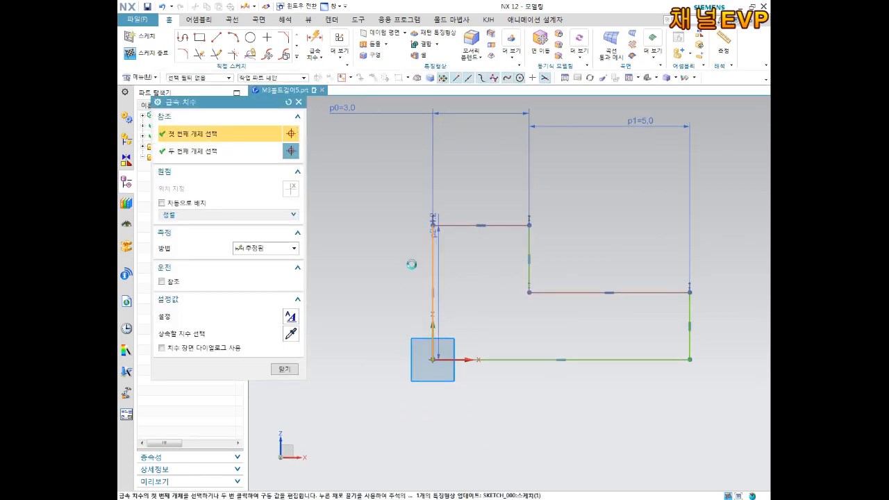
{"action": "left_click", "coordinate": [433, 259]}
{"action": "left_click", "coordinate": [377, 271]}
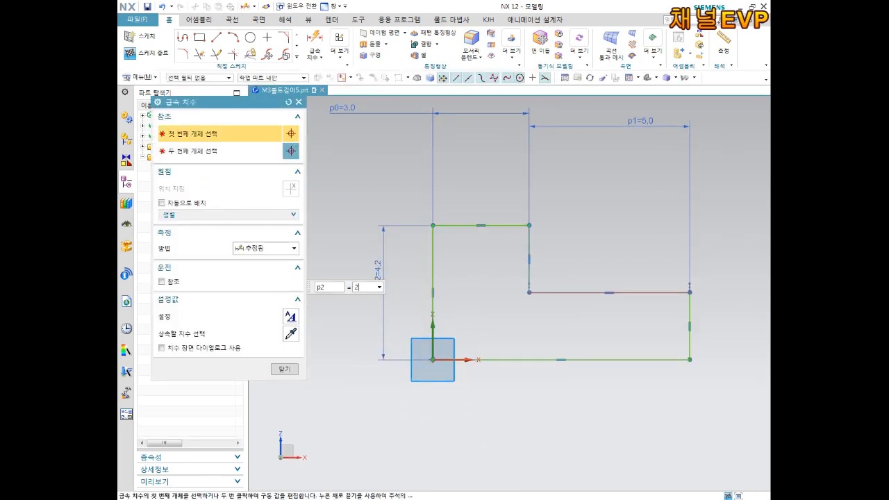
{"action": "key", "text": "Return"}
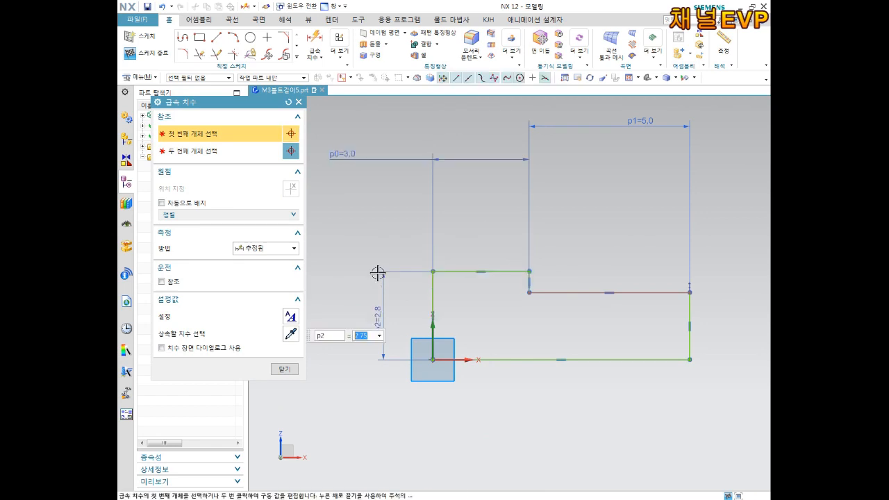
- Dimension the height of the vertical edge at the shank's free end as 1.5 mm
{"action": "left_click", "coordinate": [689, 306]}
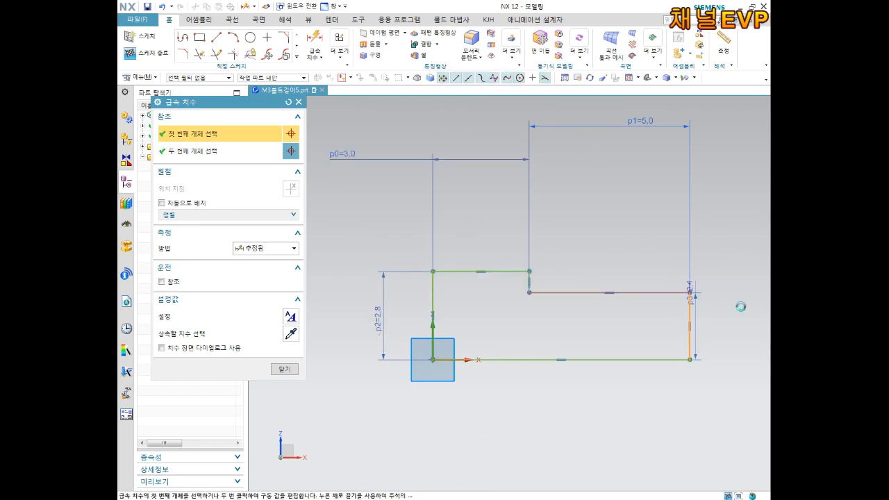
{"action": "left_click", "coordinate": [746, 313]}
{"action": "type", "text": "1.5"}
{"action": "key", "text": "Return"}
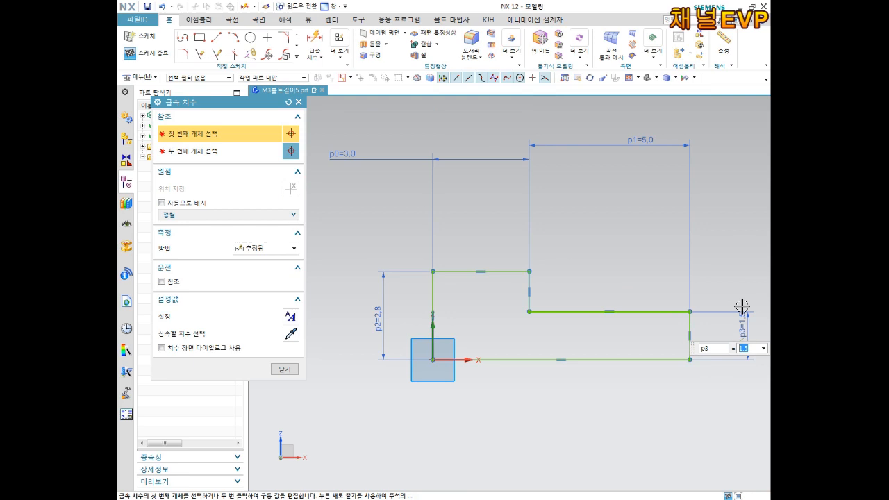
{"action": "middle_click_drag", "start_coordinate": [671, 298], "coordinate": [624, 318], "text": "shift"}
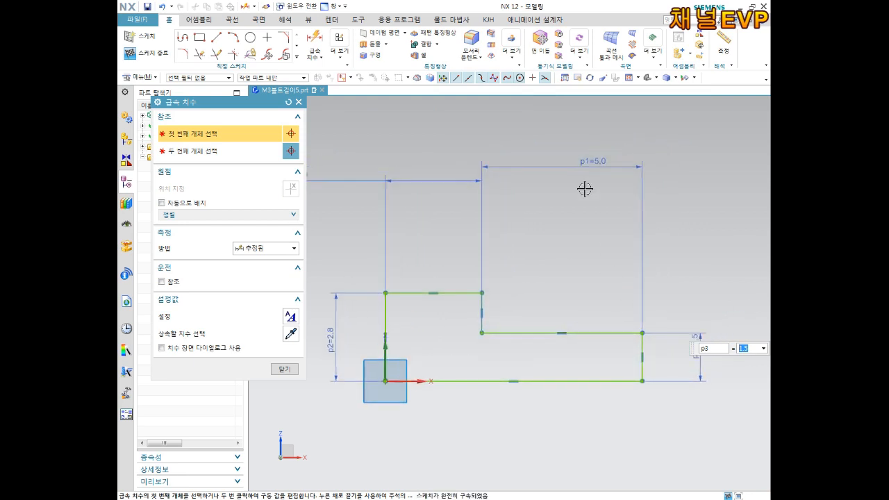
{"action": "key", "text": "Escape"}
- Reposition the 5 mm shank and 3 mm head length dimensions just above the edges they measure
{"action": "left_click_drag", "start_coordinate": [596, 158], "coordinate": [579, 238]}
{"action": "left_click_drag", "start_coordinate": [607, 188], "coordinate": [577, 303]}
{"action": "mouse_move", "coordinate": [309, 185]}
{"action": "left_mouse_down"}
{"action": "mouse_move", "coordinate": [438, 237]}
{"action": "mouse_move", "coordinate": [438, 246]}
{"action": "left_mouse_up"}
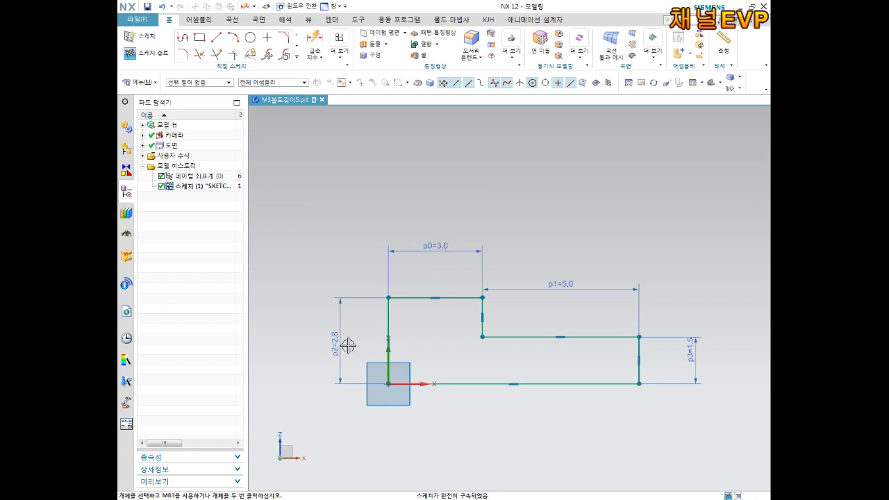
- Add symmetric 0.5 mm sketch chamfers to the head's outer upper corner and the upper corner at the shank's free end
{"action": "scroll", "coordinate": [562, 330], "scroll_direction": "up", "scroll_amount": 2}
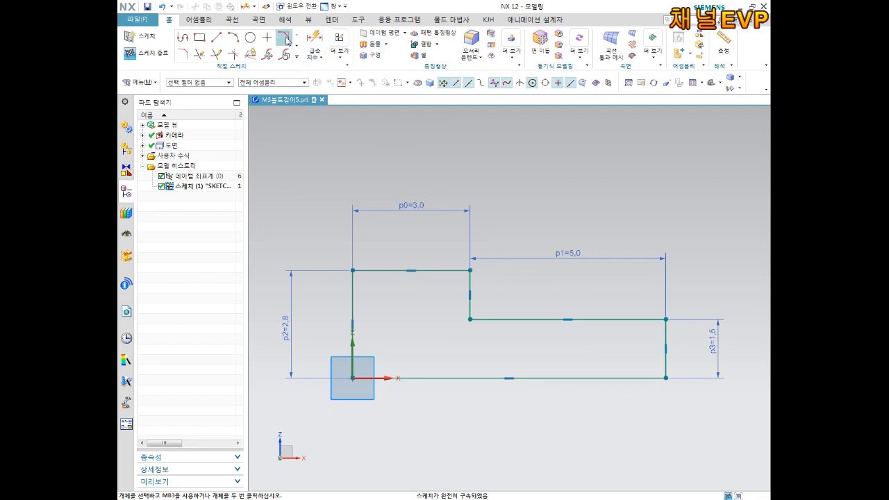
{"action": "left_click", "coordinate": [284, 37]}
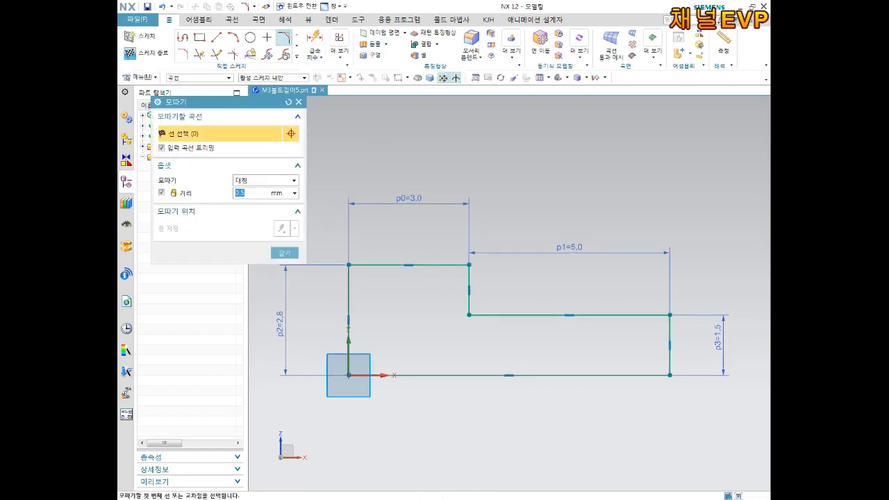
{"action": "left_click", "coordinate": [361, 263]}
{"action": "left_click", "coordinate": [348, 280]}
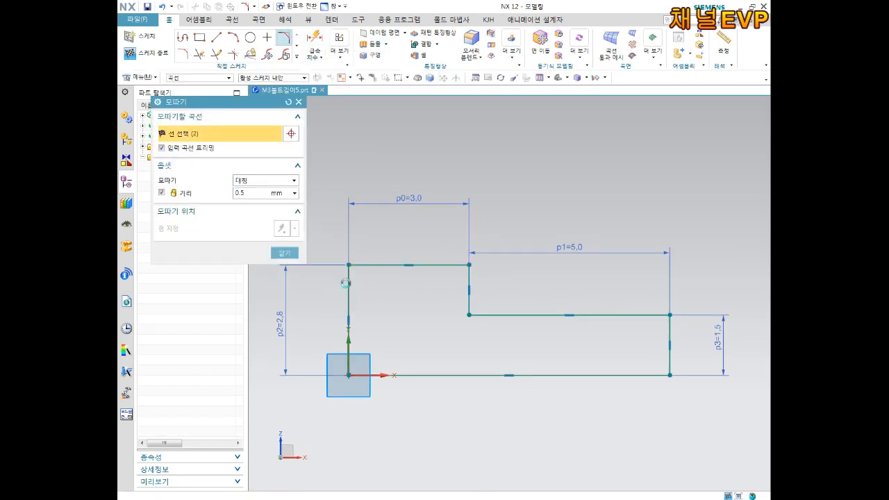
{"action": "left_click", "coordinate": [663, 315]}
{"action": "left_click", "coordinate": [669, 325]}
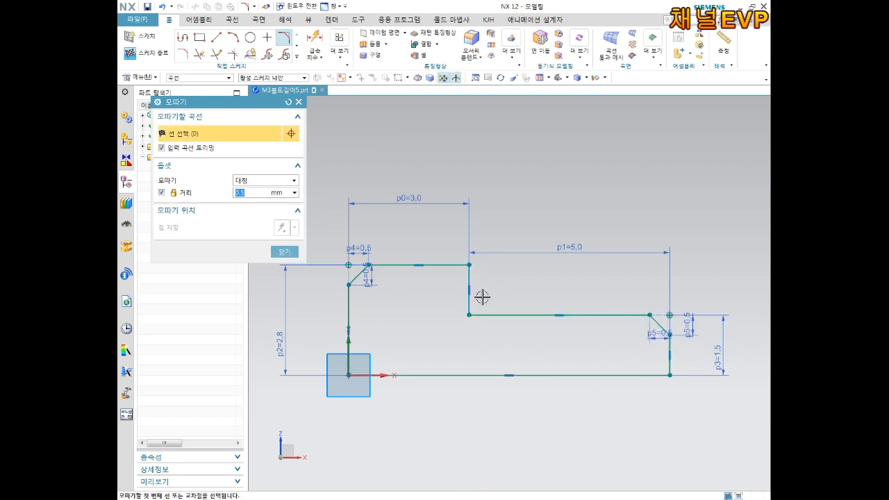
{"action": "key", "text": "Escape"}
{"action": "key", "text": "f"}
{"action": "key", "text": "Escape"}
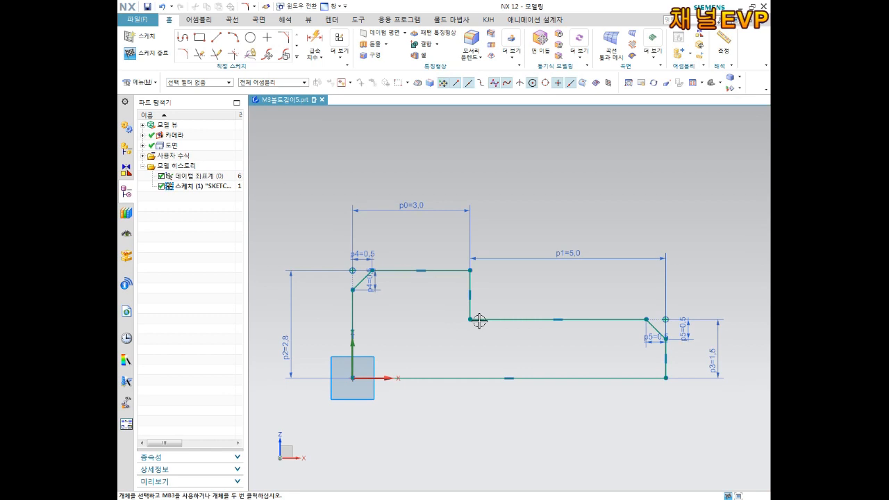
- Fillet the inner corner between the head and the shank with a 0.4 mm radius and finish the sketch
{"action": "left_click", "coordinate": [181, 55]}
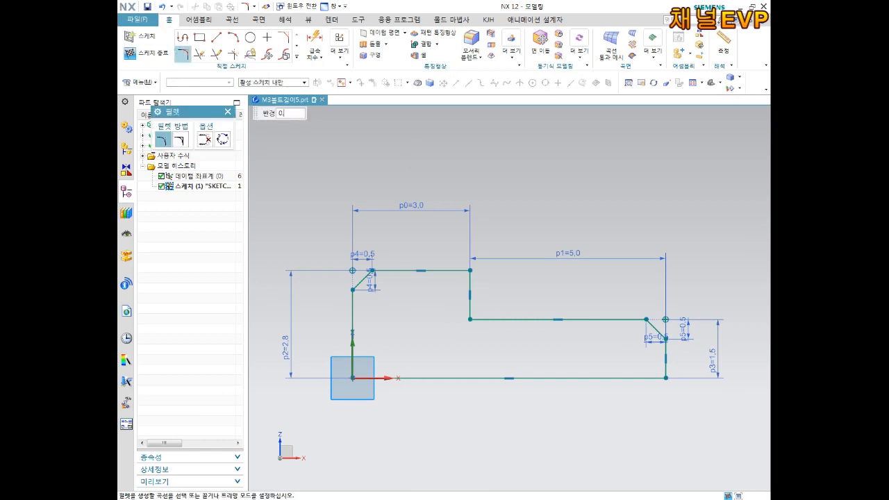
{"action": "left_click", "coordinate": [473, 313]}
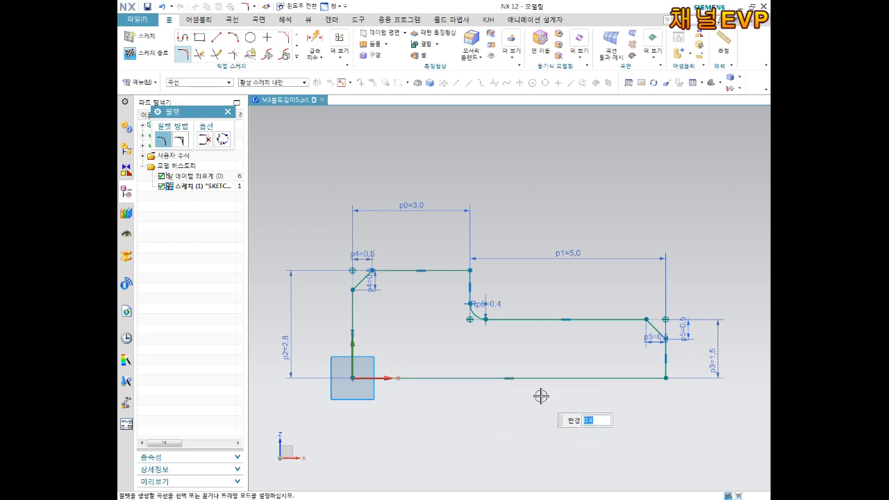
{"action": "left_click", "coordinate": [161, 60]}
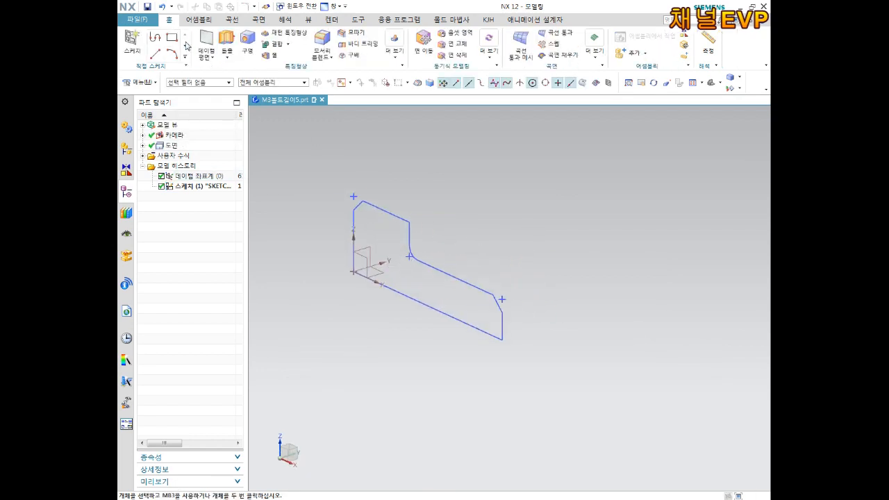
- Revolve the bolt profile from 0 to 360 degrees about its long lower edge on the X axis
{"action": "left_click", "coordinate": [227, 58]}
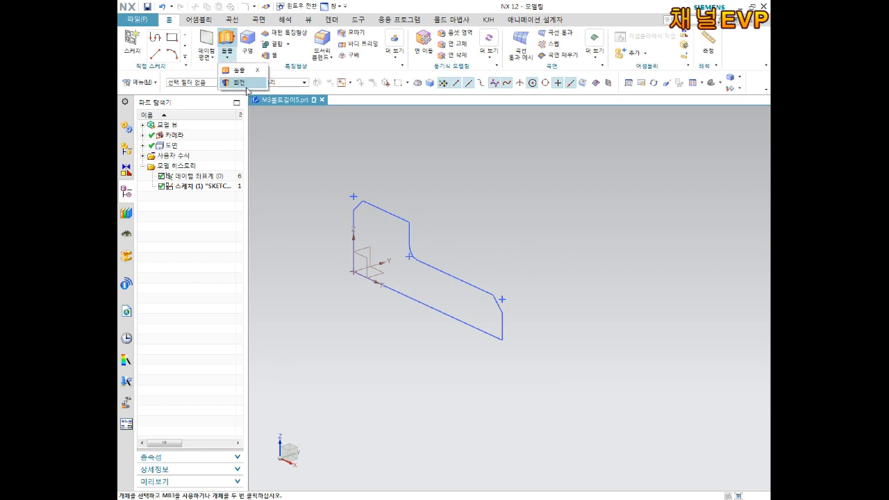
{"action": "left_click", "coordinate": [244, 84]}
{"action": "left_click", "coordinate": [382, 205]}
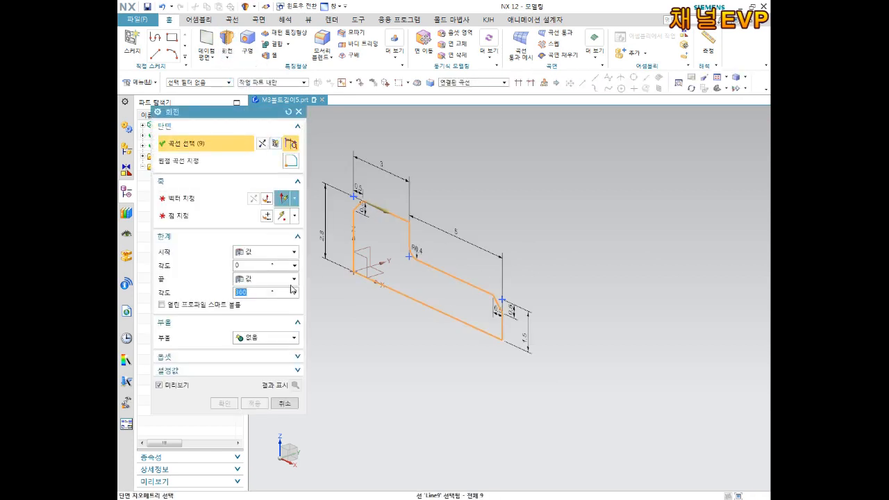
{"action": "left_click", "coordinate": [188, 199]}
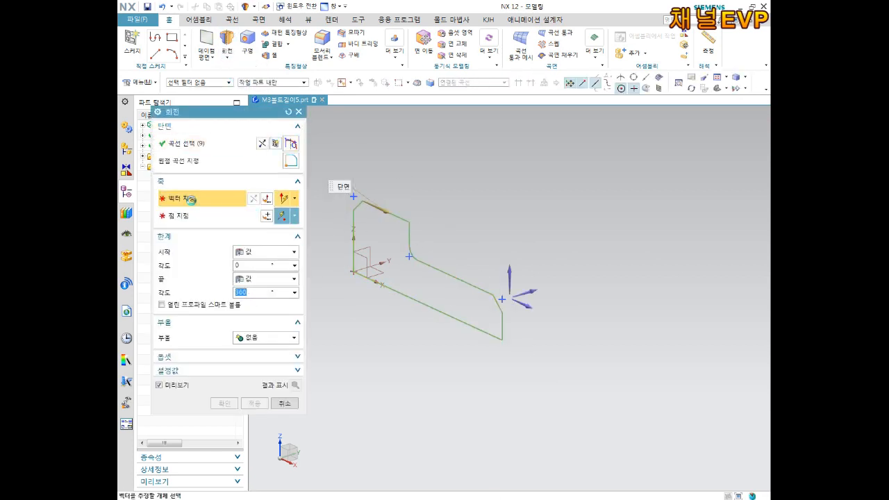
{"action": "left_click", "coordinate": [403, 292]}
{"action": "left_click", "coordinate": [224, 402]}
{"action": "middle_click_drag", "start_coordinate": [444, 278], "coordinate": [500, 286]}
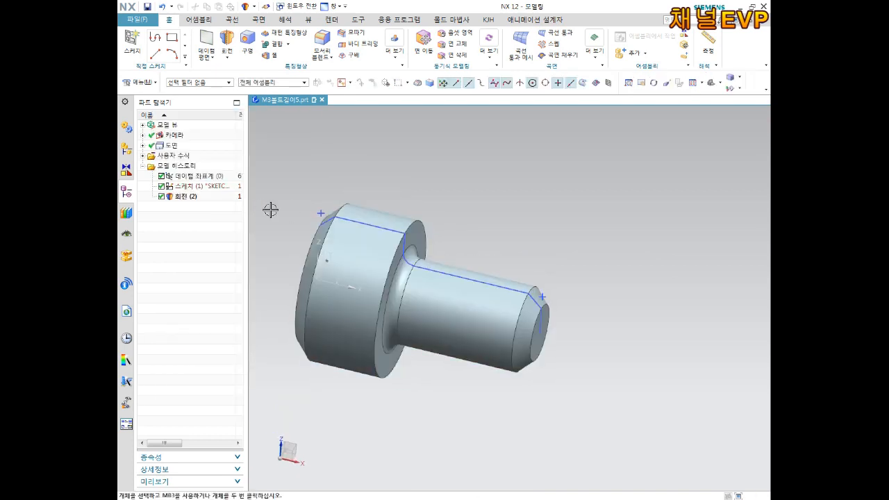
- Hide the datum coordinate system and the bolt profile sketch
{"action": "left_click", "coordinate": [205, 178]}
{"action": "left_click", "coordinate": [203, 186], "text": "ctrl"}
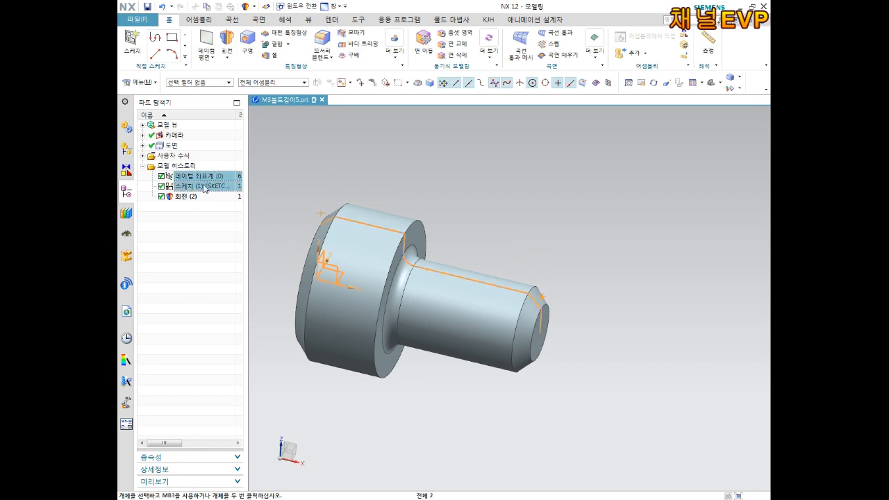
{"action": "right_click", "coordinate": [203, 186]}
{"action": "left_click", "coordinate": [239, 195]}
- Create a right-hand detailed thread on the shank from its end face towards the head, 4 mm long with 0.5 mm pitch and 60° angle
{"action": "middle_click_drag", "start_coordinate": [488, 256], "coordinate": [500, 297]}
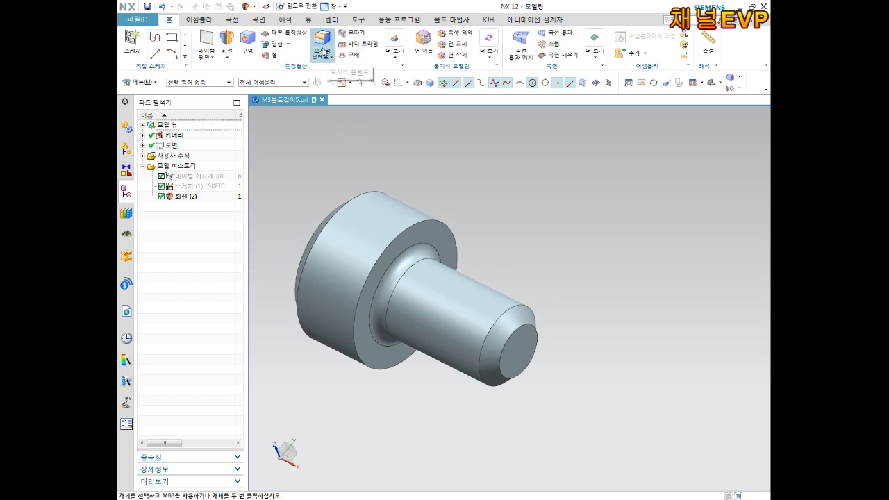
{"action": "left_click", "coordinate": [395, 45]}
{"action": "left_click", "coordinate": [441, 91]}
{"action": "left_click", "coordinate": [475, 280]}
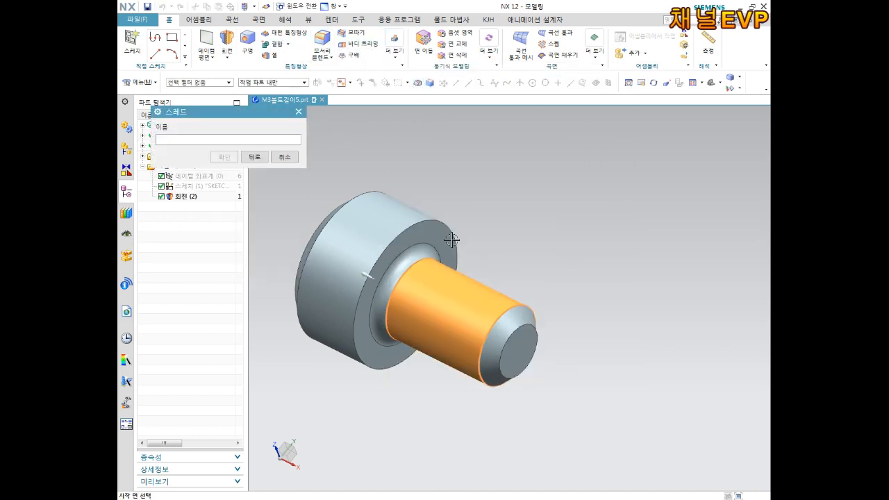
{"action": "left_click", "coordinate": [526, 355]}
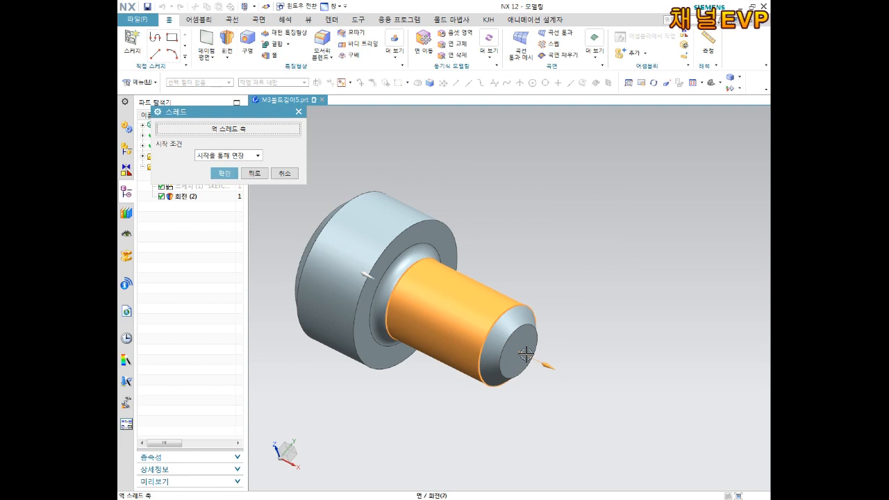
{"action": "left_click", "coordinate": [225, 129]}
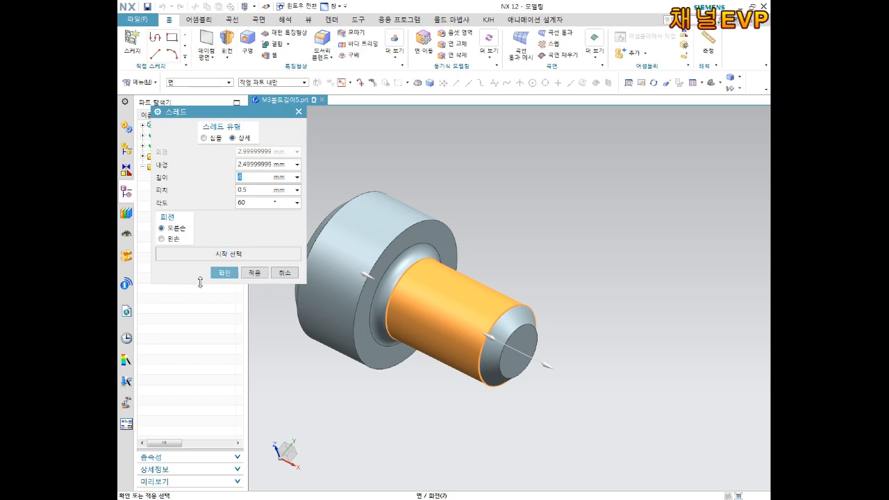
{"action": "left_click", "coordinate": [224, 272]}
{"action": "mouse_move", "coordinate": [499, 391]}
{"action": "middle_mouse_down"}
{"action": "mouse_move", "coordinate": [483, 365]}
{"action": "mouse_move", "coordinate": [504, 391]}
{"action": "mouse_move", "coordinate": [495, 396]}
{"action": "middle_mouse_up"}
- Edit the shank thread's parameters and set its length to 4.6 mm
{"action": "right_click", "coordinate": [188, 209]}
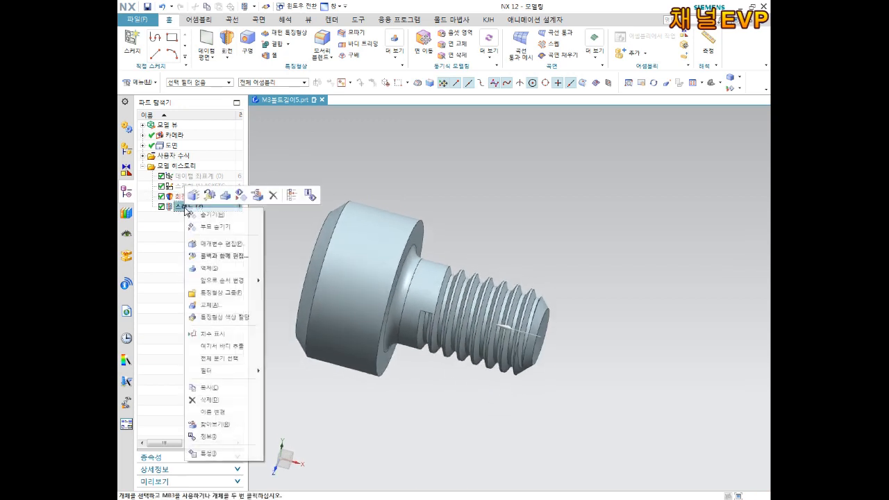
{"action": "left_click", "coordinate": [215, 229]}
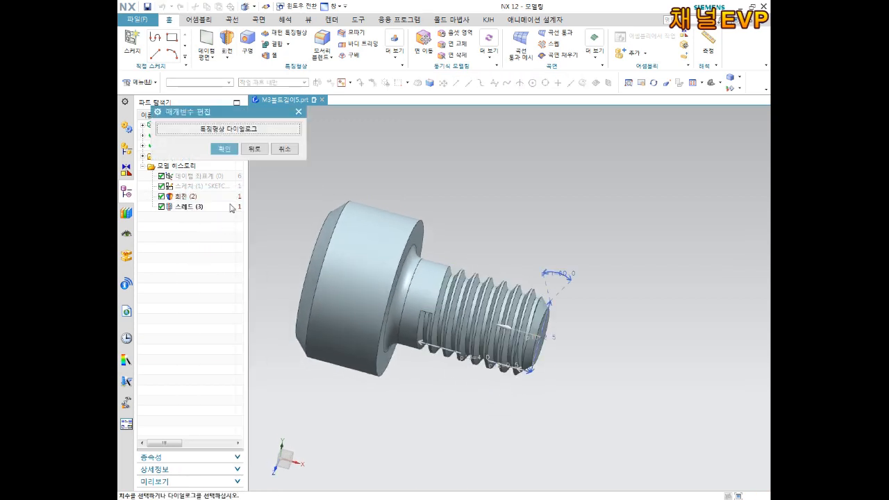
{"action": "left_click", "coordinate": [252, 131]}
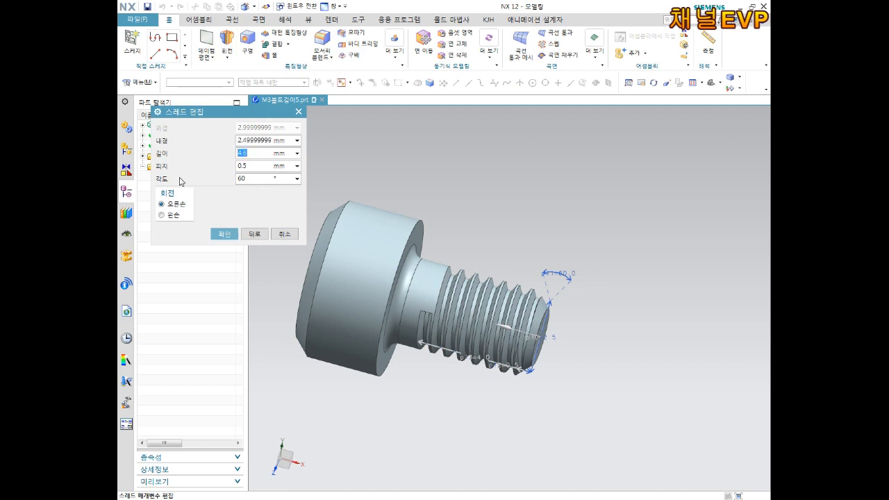
{"action": "left_click", "coordinate": [221, 234]}
{"action": "left_click", "coordinate": [223, 147]}
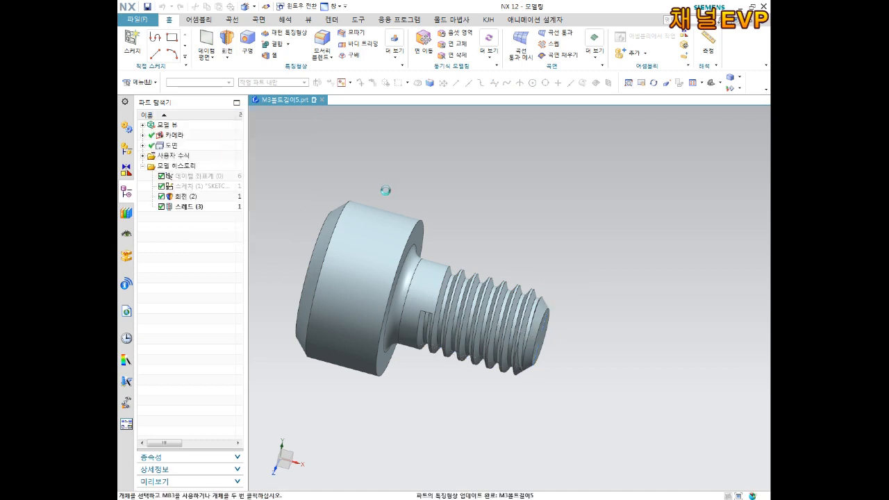
- Start a new sketch on the flat outer end face of the bolt head
{"action": "middle_click_drag", "start_coordinate": [447, 247], "coordinate": [479, 285]}
{"action": "middle_click_drag", "start_coordinate": [429, 221], "coordinate": [565, 238], "text": "shift"}
{"action": "left_click", "coordinate": [552, 222]}
{"action": "left_click", "coordinate": [319, 136]}
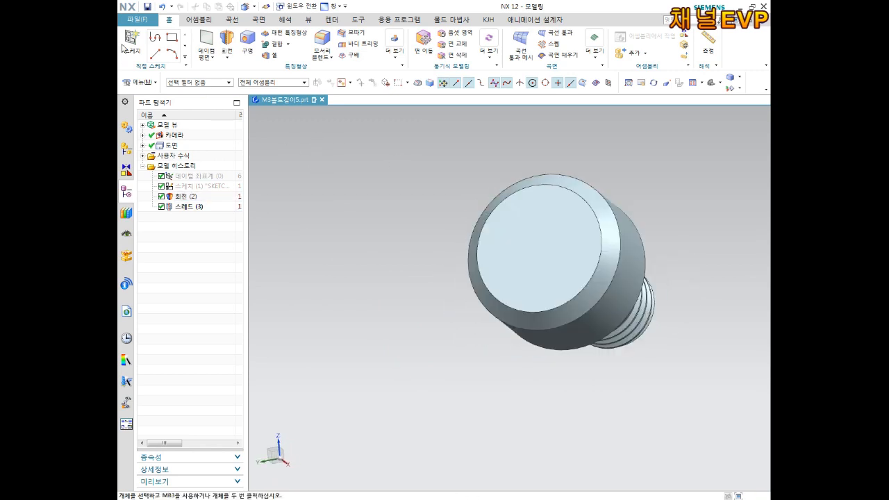
{"action": "left_click", "coordinate": [132, 40]}
{"action": "left_click", "coordinate": [513, 207]}
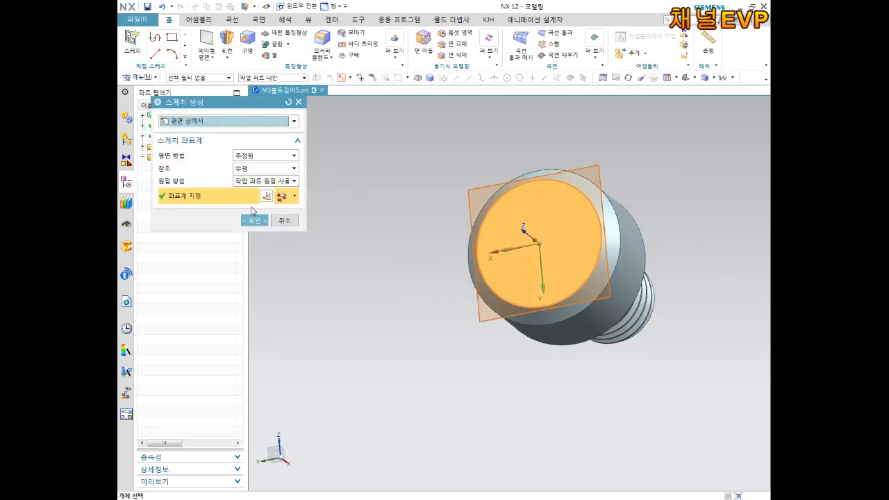
{"action": "left_click", "coordinate": [254, 220]}
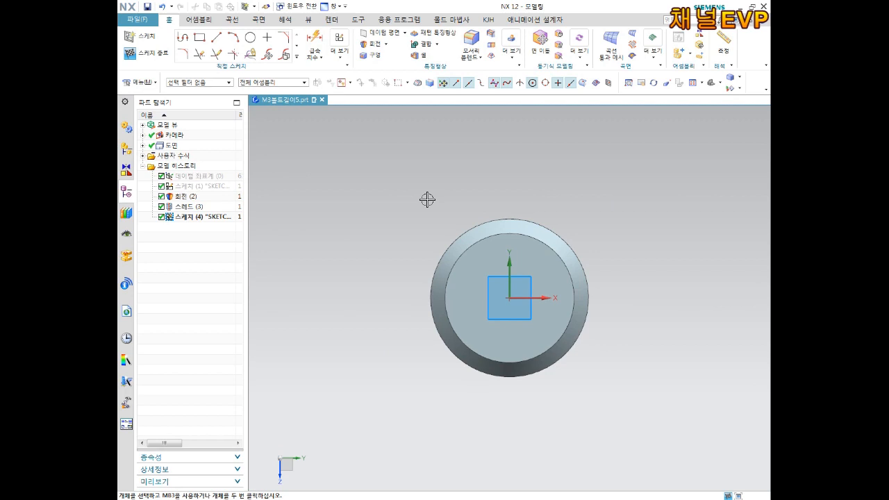
- Draw a circle centred on the sketch origin and dimension its diameter as 2.5 mm
{"action": "left_click", "coordinate": [250, 37]}
{"action": "left_click", "coordinate": [525, 255]}
{"action": "key", "text": "Escape"}
{"action": "key", "text": "d"}
{"action": "left_click", "coordinate": [533, 261]}
{"action": "left_click", "coordinate": [597, 201]}
{"action": "type", "text": "2.5"}
{"action": "key", "text": "Return"}
{"action": "key", "text": "Escape"}
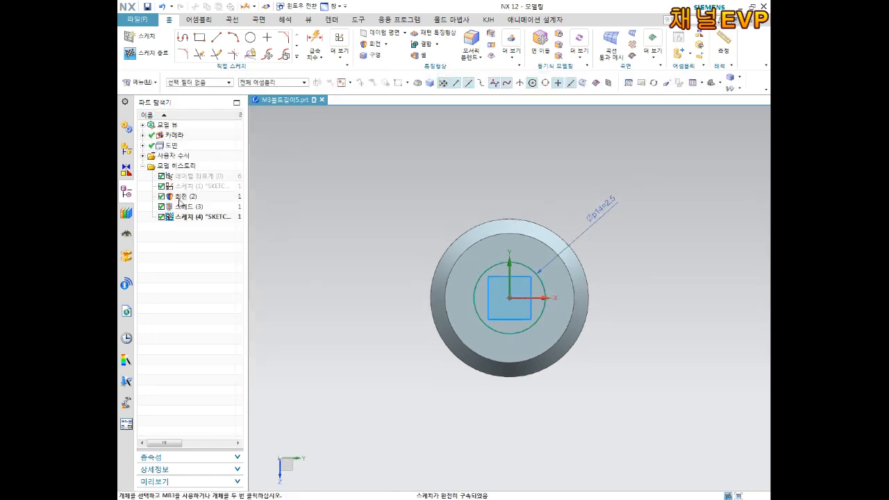
- Draw a six-sided polygon centred on the origin around the circle and constrain one of its side edges to be vertical
{"action": "left_click", "coordinate": [296, 57]}
{"action": "left_click", "coordinate": [200, 137]}
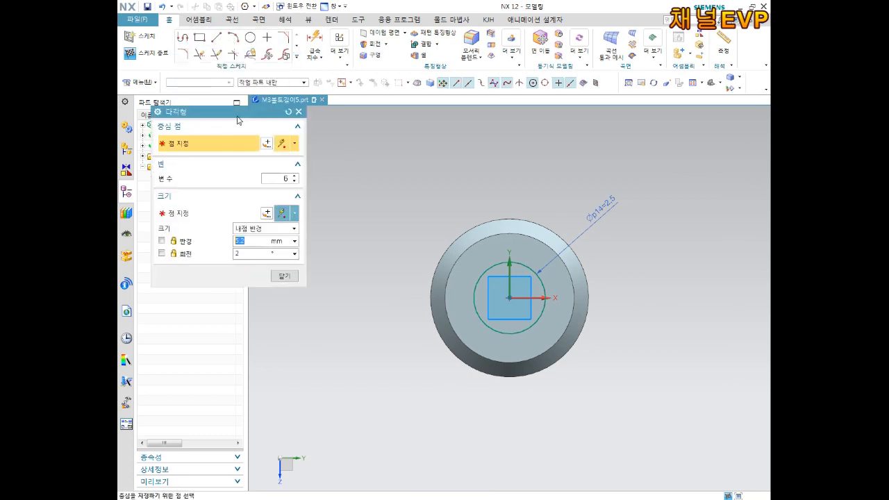
{"action": "scroll", "coordinate": [565, 308], "scroll_direction": "up", "scroll_amount": 3}
{"action": "left_click", "coordinate": [458, 277]}
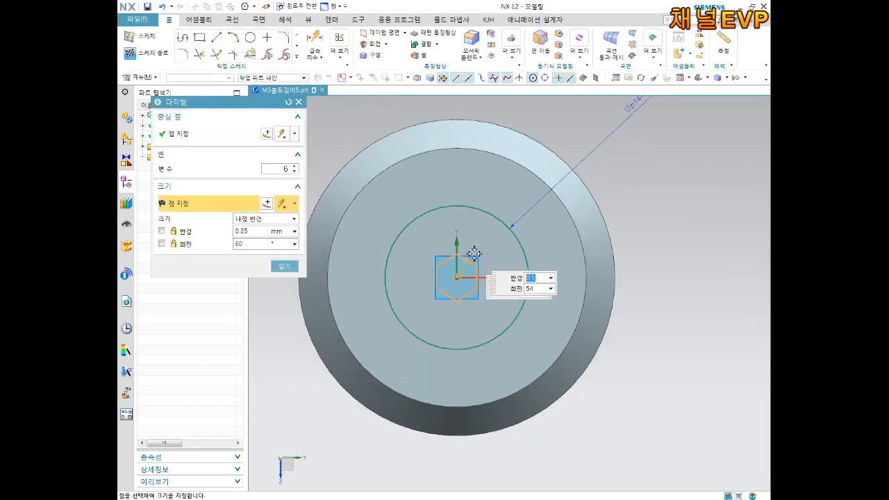
{"action": "left_click", "coordinate": [541, 275]}
{"action": "key", "text": "Escape"}
{"action": "left_click", "coordinate": [542, 244]}
{"action": "left_click", "coordinate": [675, 219]}
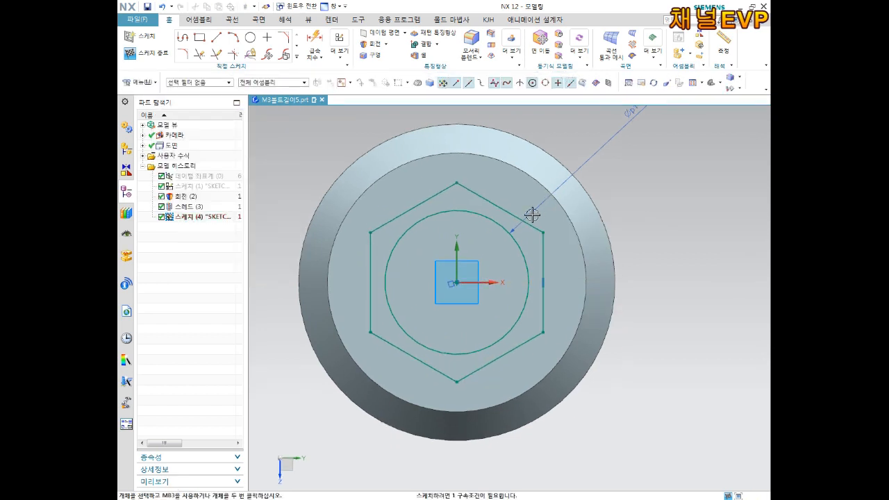
- Constrain the hexagon's upper-right side to be tangent to the 2.5 mm circle
{"action": "left_click", "coordinate": [488, 217]}
{"action": "left_click", "coordinate": [479, 195]}
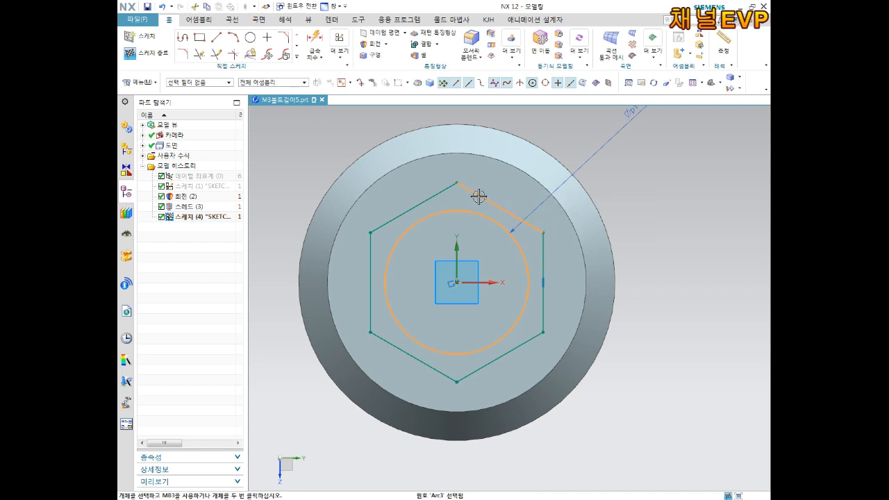
{"action": "left_click", "coordinate": [583, 180]}
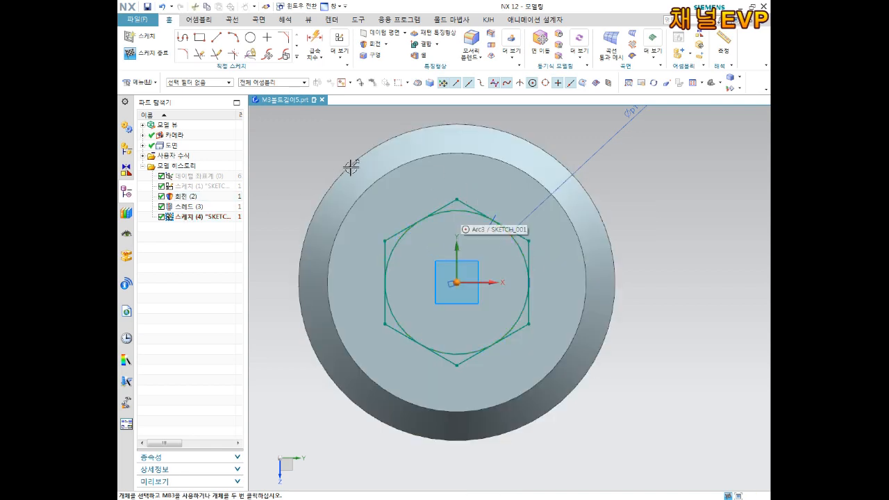
- Convert the circle inside the hexagon to a reference curve and finish the sketch
{"action": "left_click", "coordinate": [458, 211]}
{"action": "left_click", "coordinate": [478, 196]}
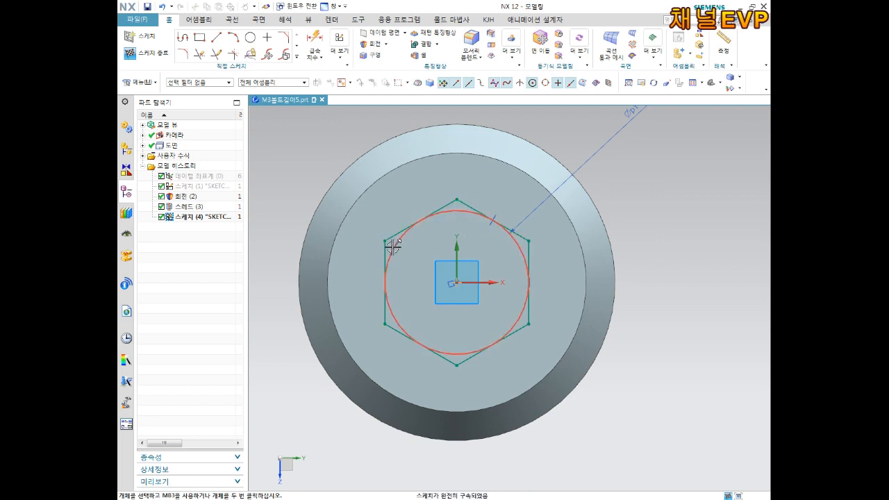
{"action": "left_click", "coordinate": [394, 246]}
{"action": "left_click", "coordinate": [448, 234]}
{"action": "scroll", "coordinate": [472, 260], "scroll_direction": "down", "scroll_amount": 2}
{"action": "middle_click_drag", "start_coordinate": [475, 257], "coordinate": [516, 240]}
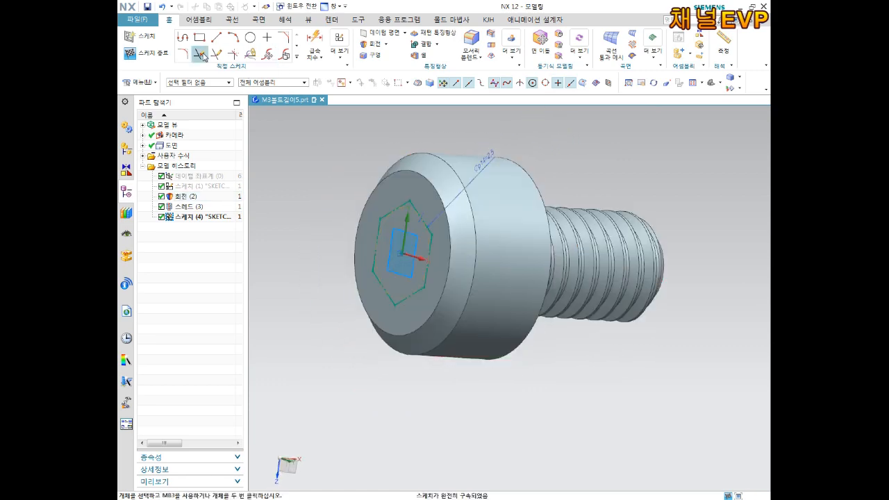
{"action": "left_click", "coordinate": [142, 53]}
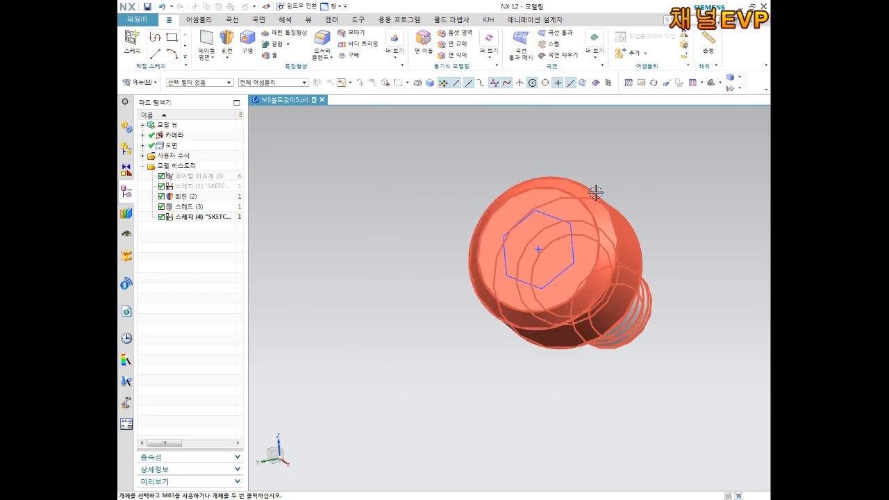
- Extrude the hexagon sketch 2 mm into the bolt head with the Boolean set to Subtract
{"action": "left_click", "coordinate": [227, 58]}
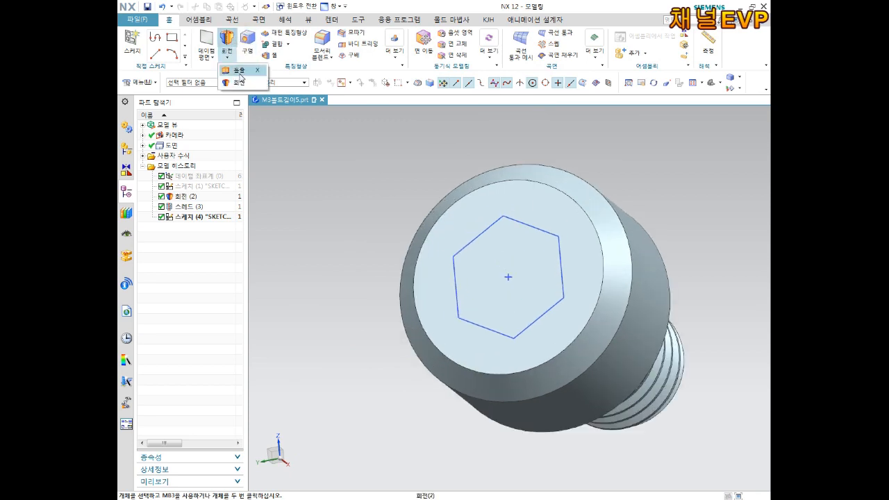
{"action": "left_click", "coordinate": [481, 232]}
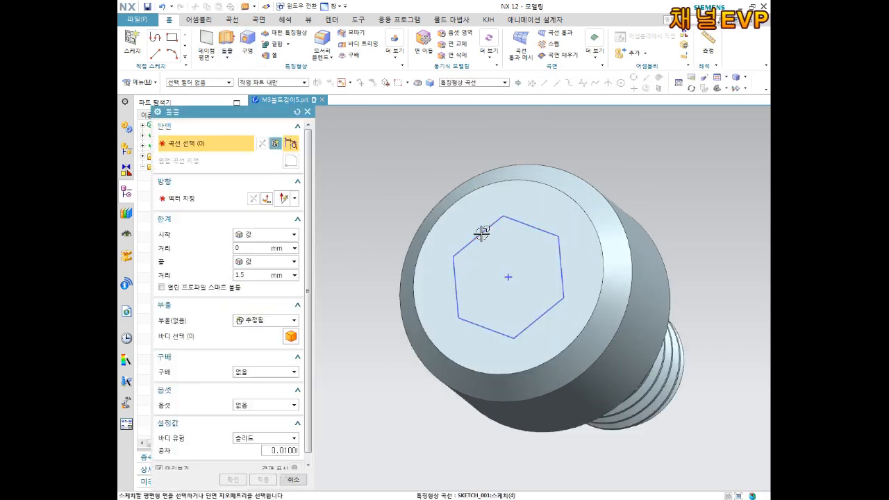
{"action": "middle_click_drag", "start_coordinate": [492, 232], "coordinate": [409, 240]}
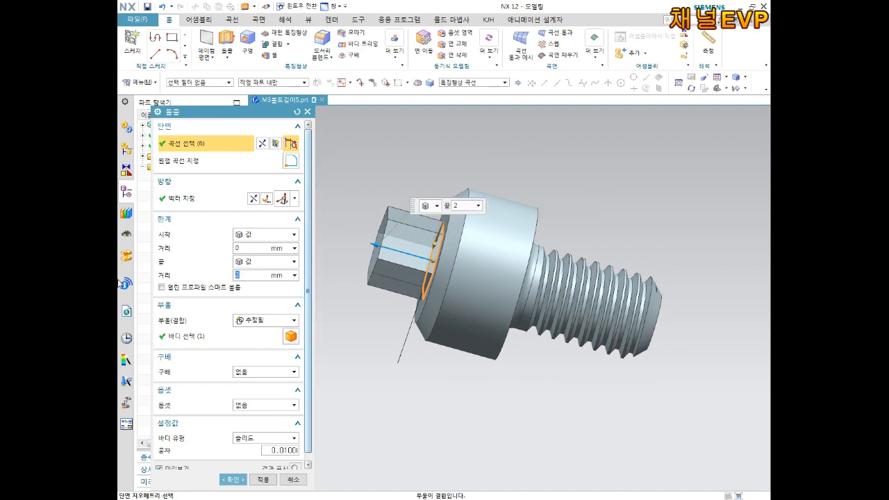
{"action": "left_click", "coordinate": [256, 321]}
{"action": "left_click", "coordinate": [253, 352]}
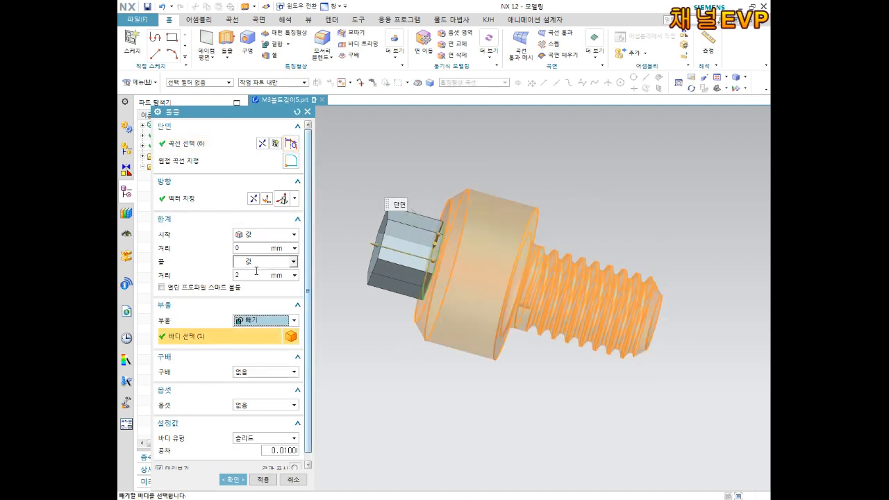
{"action": "left_click", "coordinate": [233, 479]}
{"action": "middle_click_drag", "start_coordinate": [492, 371], "coordinate": [535, 341]}
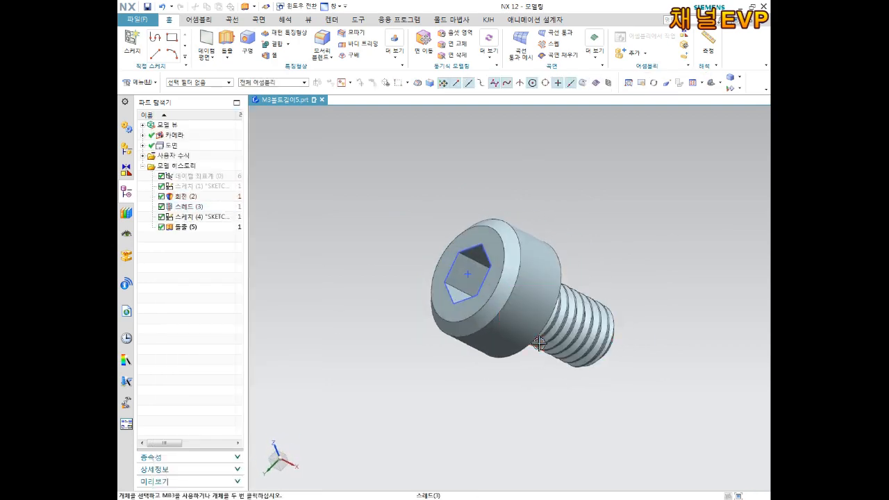
- Hide the hexagon sketch on the bolt head
{"action": "scroll", "coordinate": [473, 255], "scroll_direction": "up", "scroll_amount": 5}
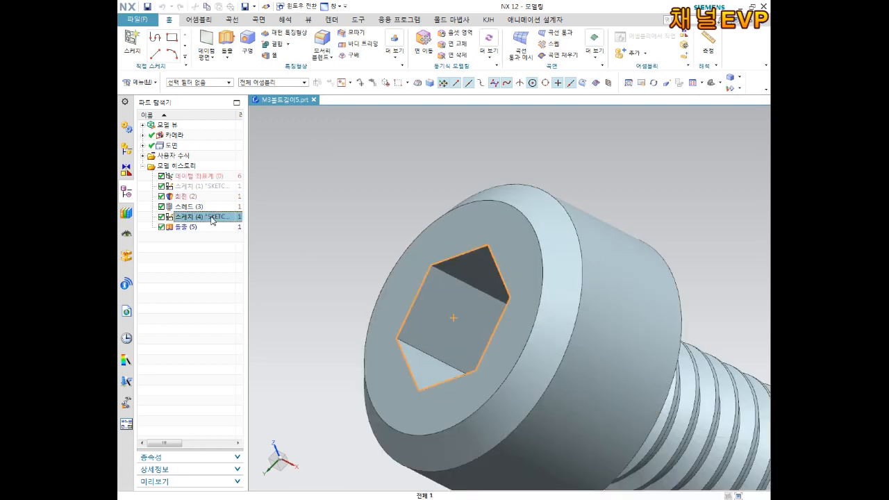
{"action": "right_click", "coordinate": [211, 220]}
{"action": "left_click", "coordinate": [252, 168]}
{"action": "scroll", "coordinate": [450, 297], "scroll_direction": "down", "scroll_amount": 2}
{"action": "middle_click_drag", "start_coordinate": [450, 297], "coordinate": [450, 332]}
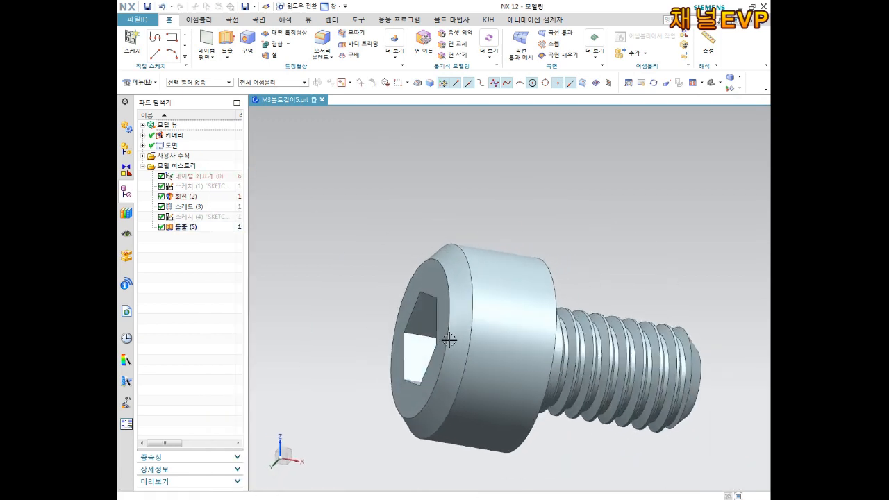
{"action": "middle_click_drag", "start_coordinate": [528, 293], "coordinate": [504, 232], "text": "shift"}
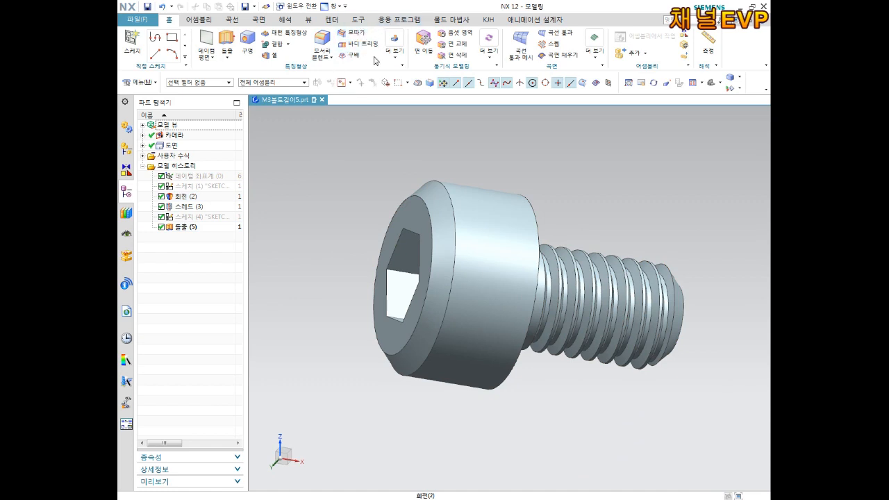
- Edit the object display of the bolt body and set its colour to Granite Gray (ID 130)
{"action": "left_click", "coordinate": [308, 20]}
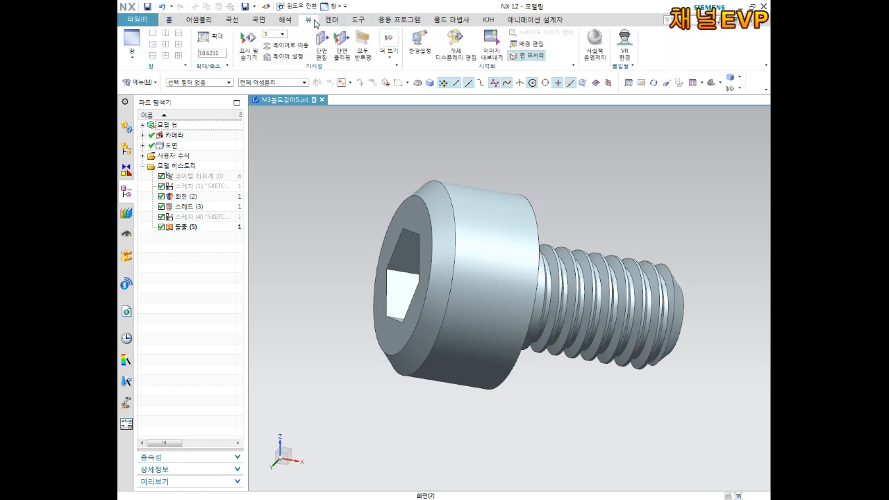
{"action": "left_click", "coordinate": [482, 205]}
{"action": "left_click", "coordinate": [455, 47]}
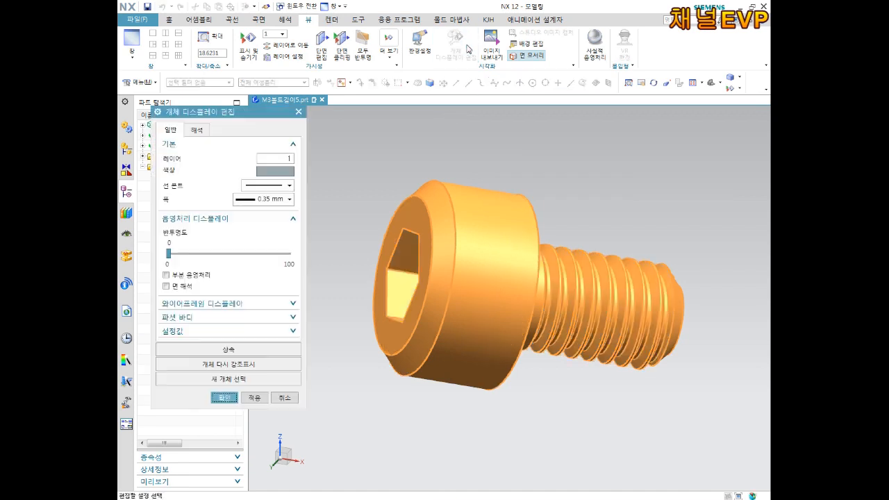
{"action": "left_click", "coordinate": [283, 170]}
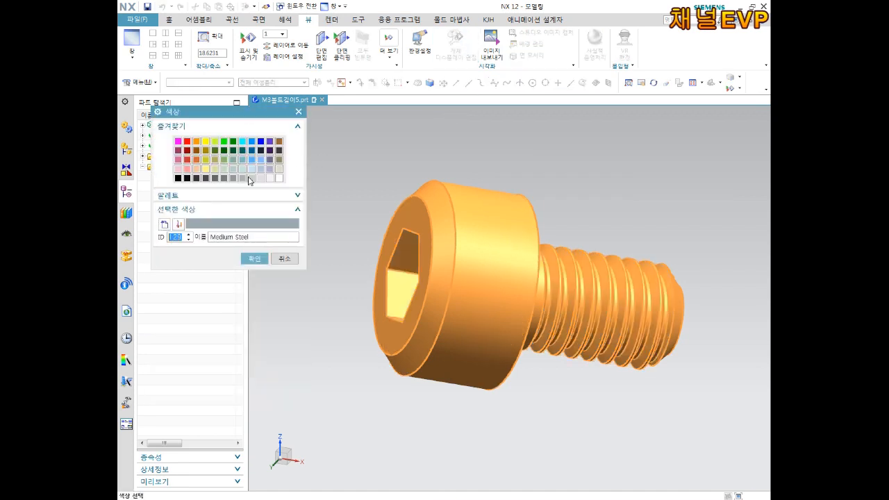
{"action": "left_click", "coordinate": [223, 178]}
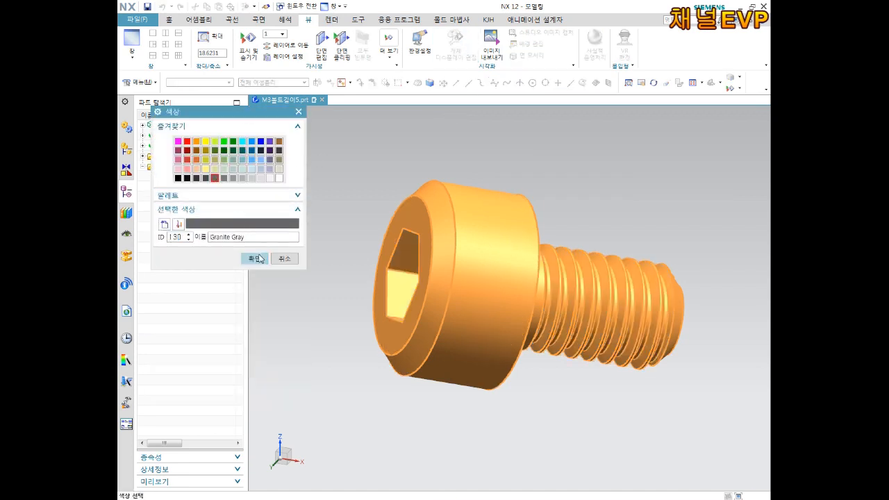
{"action": "left_click", "coordinate": [254, 258]}
{"action": "left_click", "coordinate": [223, 397]}
{"action": "middle_click_drag", "start_coordinate": [389, 229], "coordinate": [676, 301]}
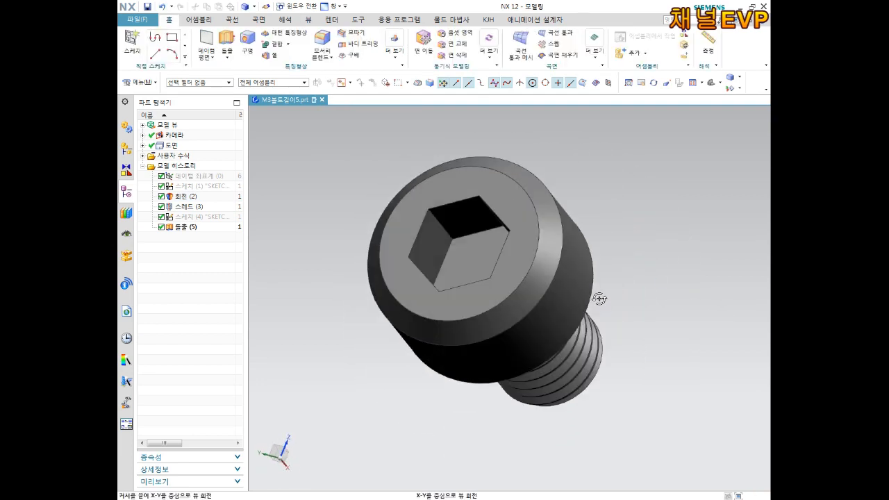
{"action": "middle_click_drag", "start_coordinate": [599, 298], "coordinate": [229, 113]}
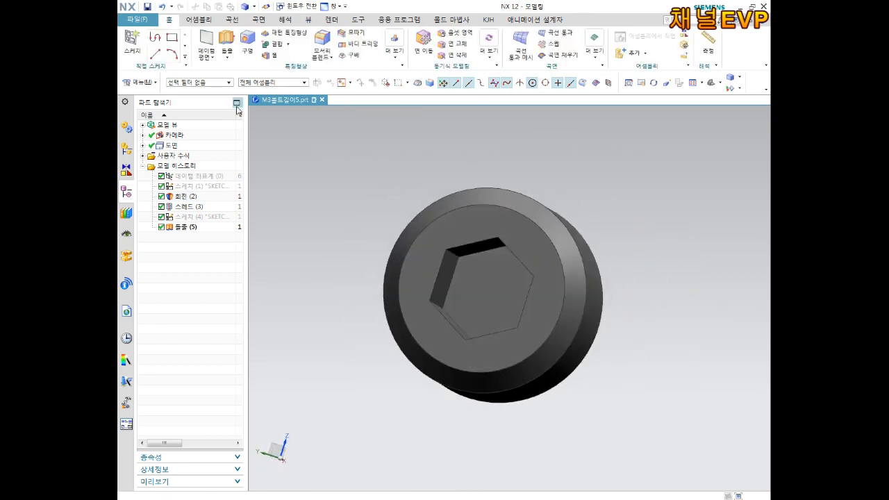
- Close the bolt part and create a new millimetre assembly file named C클램프조립 in the C클램프 folder
{"action": "left_click", "coordinate": [323, 100]}
{"action": "left_click", "coordinate": [352, 277]}
{"action": "left_click", "coordinate": [136, 21]}
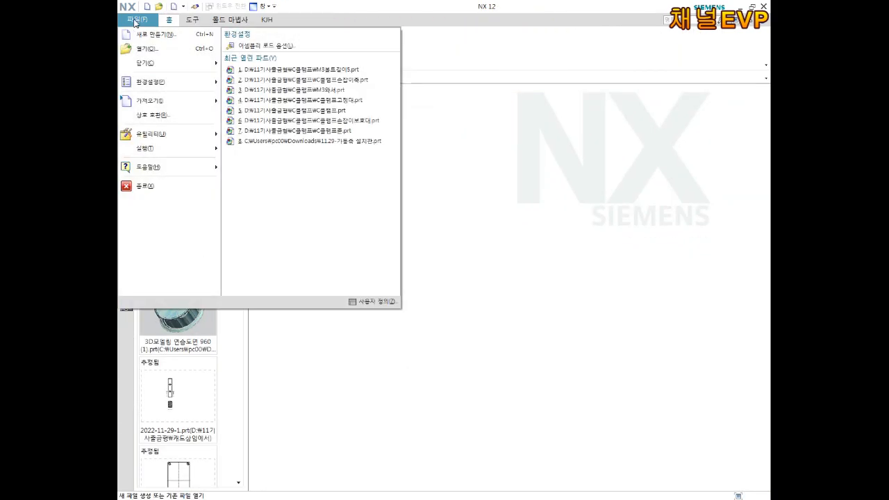
{"action": "left_click", "coordinate": [264, 70]}
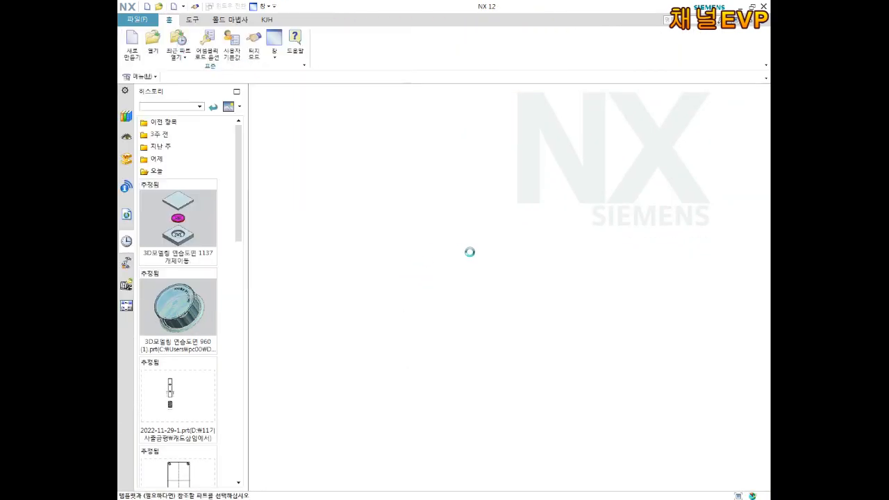
{"action": "left_click", "coordinate": [341, 222]}
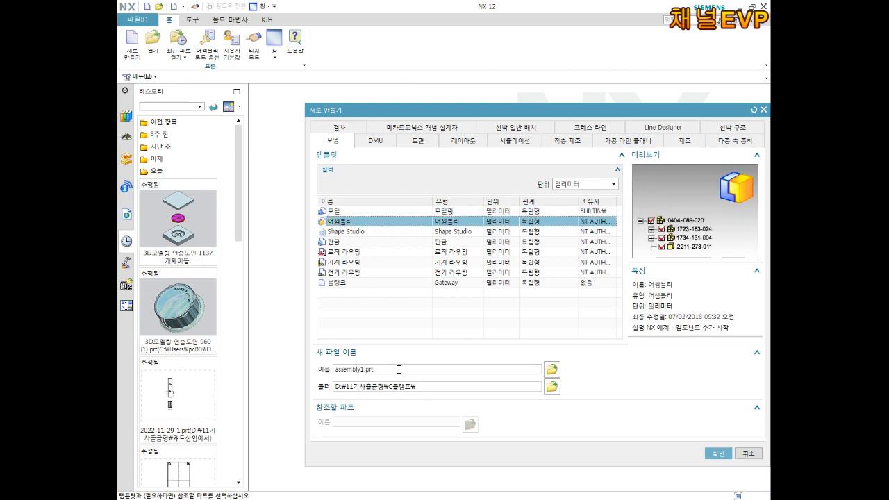
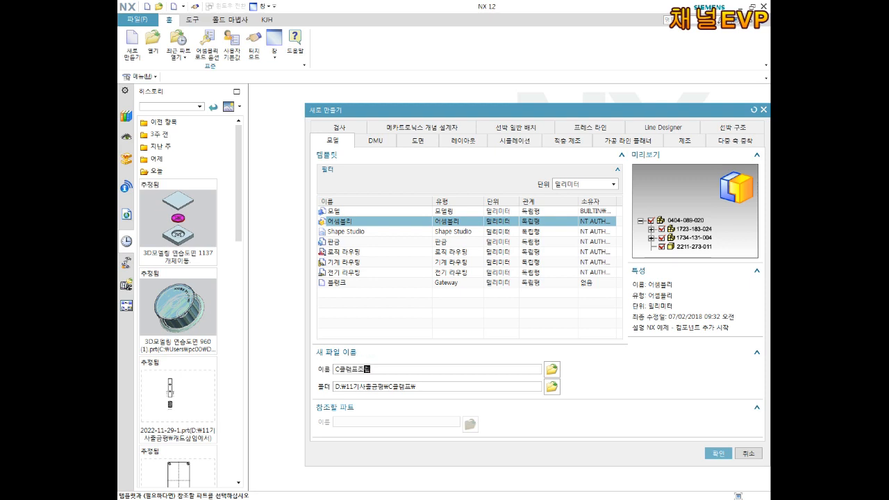
{"action": "key", "text": "Return"}
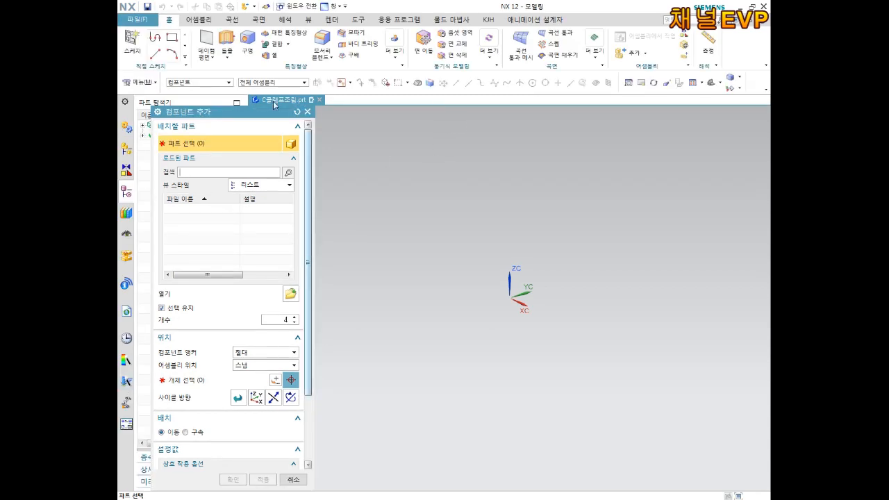
- Add one C클램프.prt component to the assembly and place it near the origin
{"action": "left_click_drag", "start_coordinate": [237, 118], "coordinate": [280, 52]}
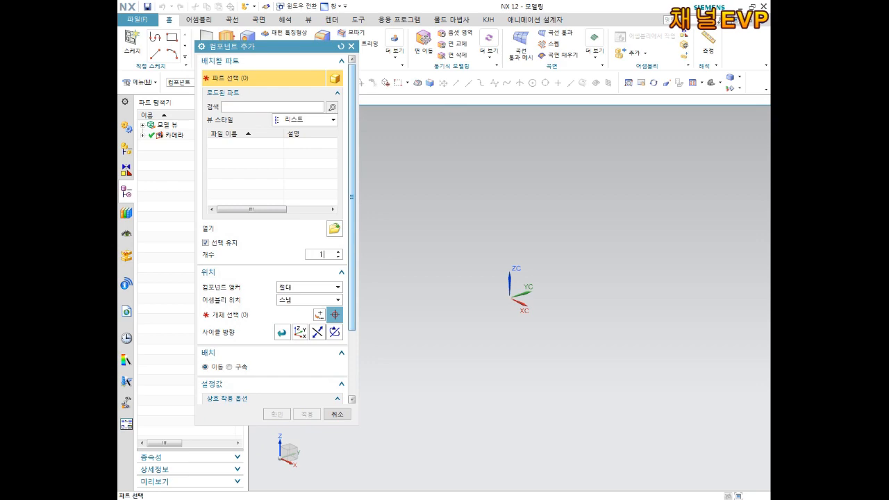
{"action": "left_click", "coordinate": [334, 228]}
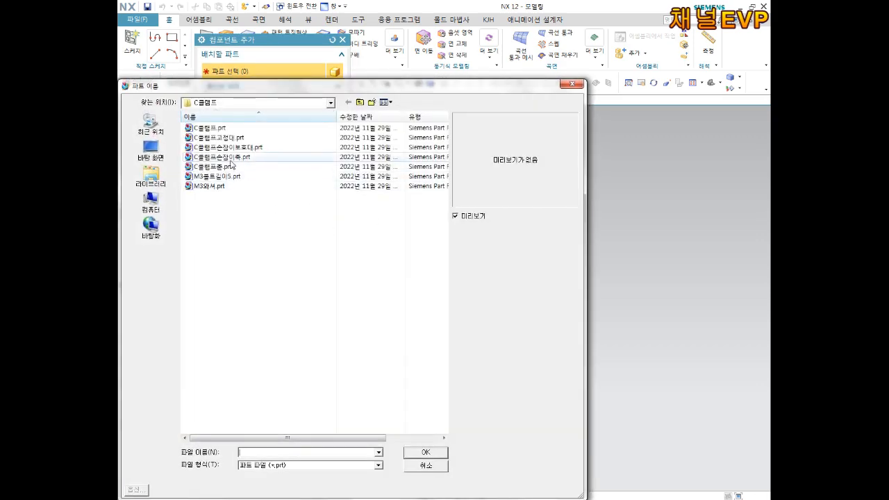
{"action": "left_click", "coordinate": [215, 129]}
{"action": "double_click", "coordinate": [216, 132]}
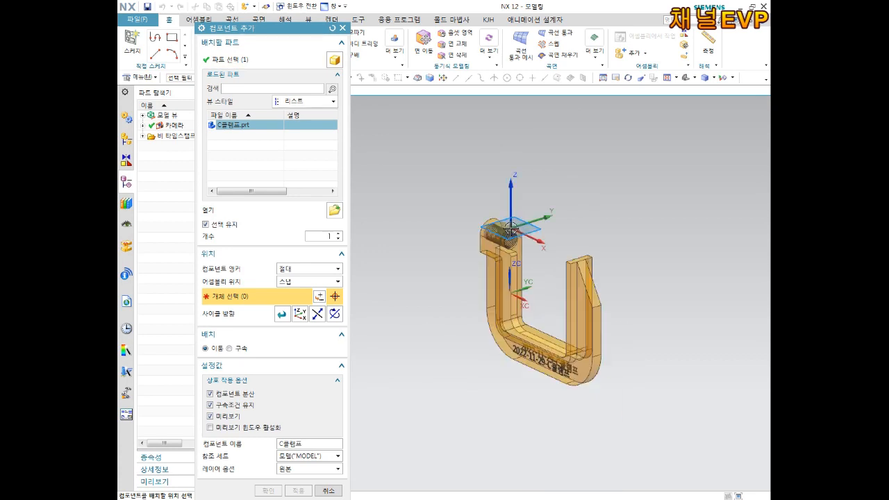
{"action": "left_click", "coordinate": [511, 230]}
{"action": "left_click", "coordinate": [276, 490]}
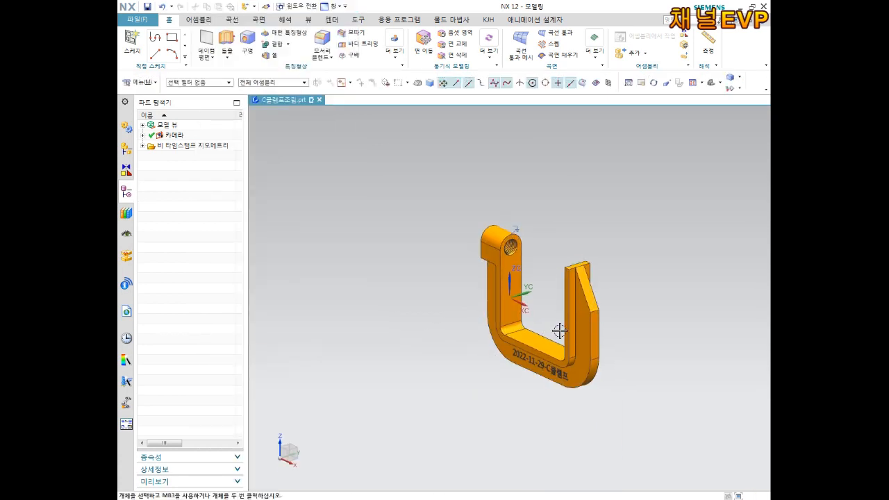
{"action": "key", "text": "ctrl+f"}
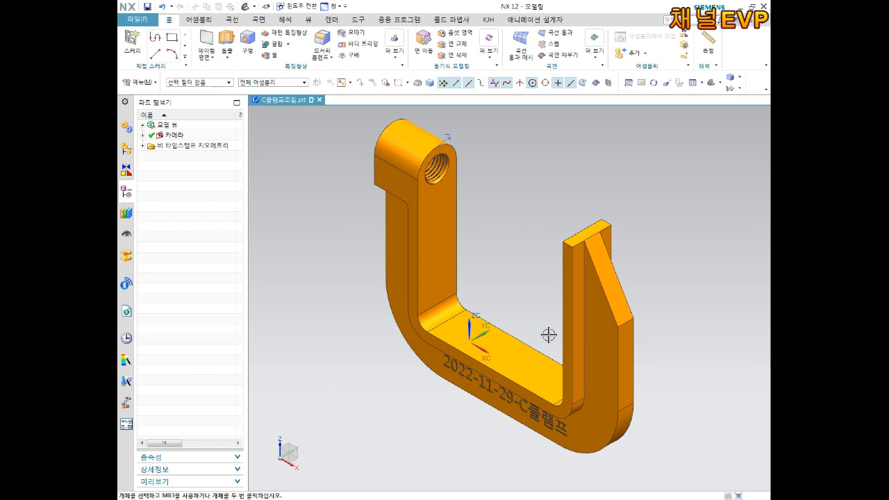
- Display the assembly tree and check the constraint on the clamp component
{"action": "left_click", "coordinate": [126, 150]}
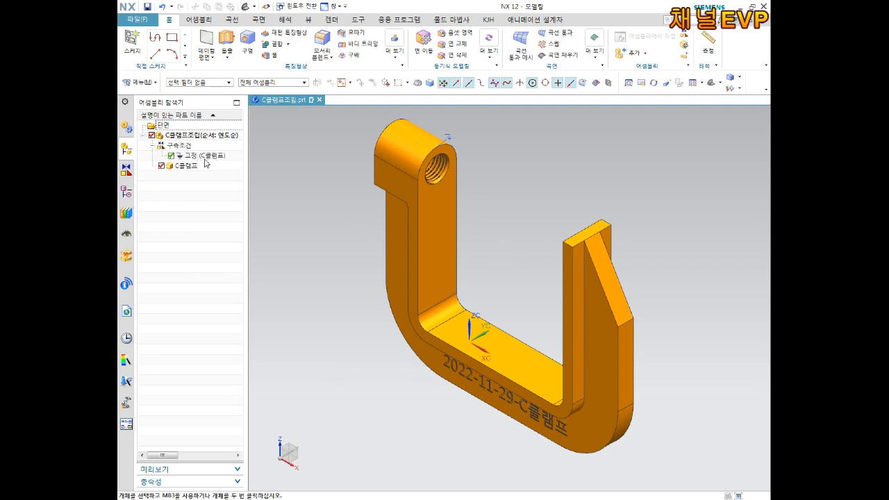
{"action": "middle_click_drag", "start_coordinate": [471, 229], "coordinate": [519, 211]}
{"action": "scroll", "coordinate": [512, 214], "scroll_direction": "down", "scroll_amount": 4}
{"action": "scroll", "coordinate": [521, 210], "scroll_direction": "up", "scroll_amount": 3}
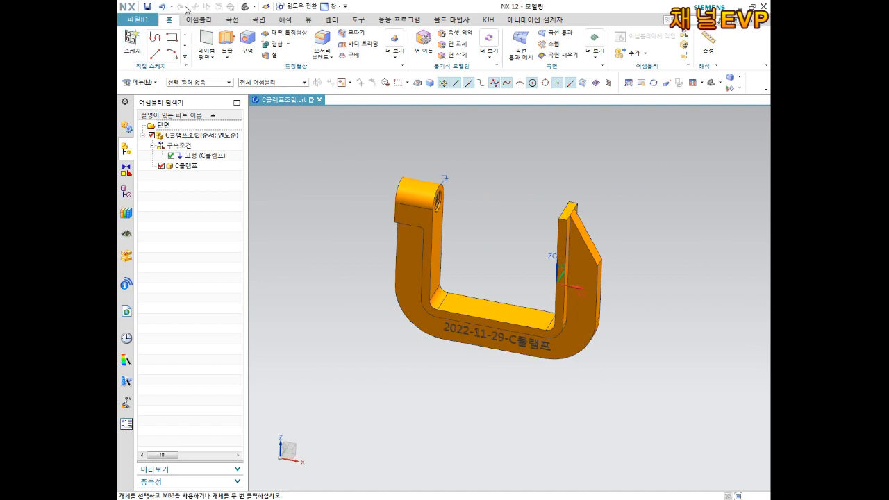
- Browse the C클램프 folder's part previews and choose C클램프축.prt as the component to add to the assembly
{"action": "left_click", "coordinate": [202, 19]}
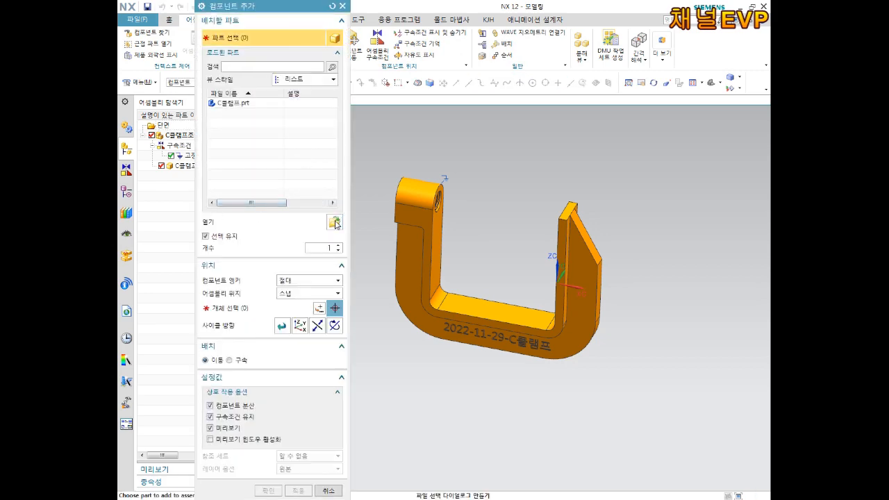
{"action": "left_click", "coordinate": [334, 222]}
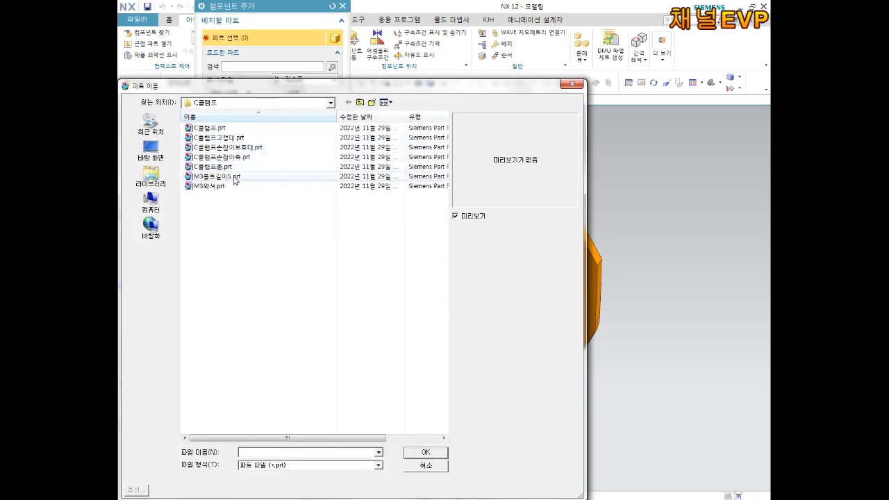
{"action": "left_click", "coordinate": [231, 158]}
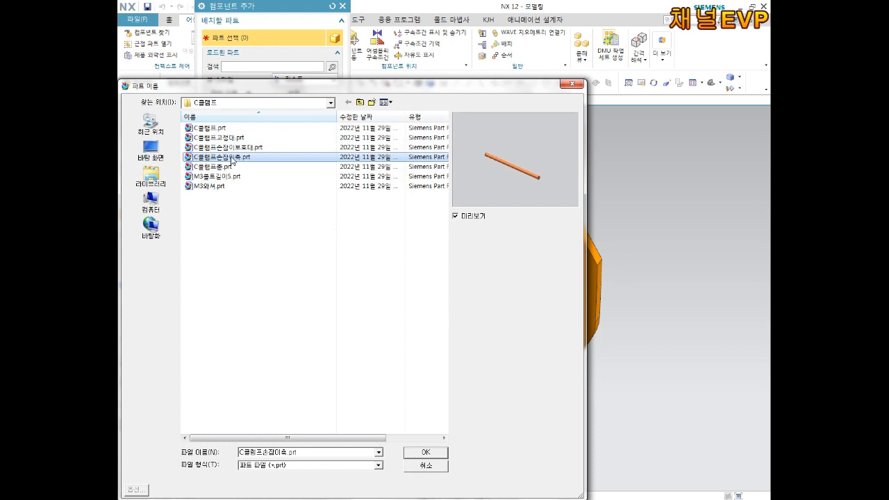
{"action": "left_click", "coordinate": [236, 147]}
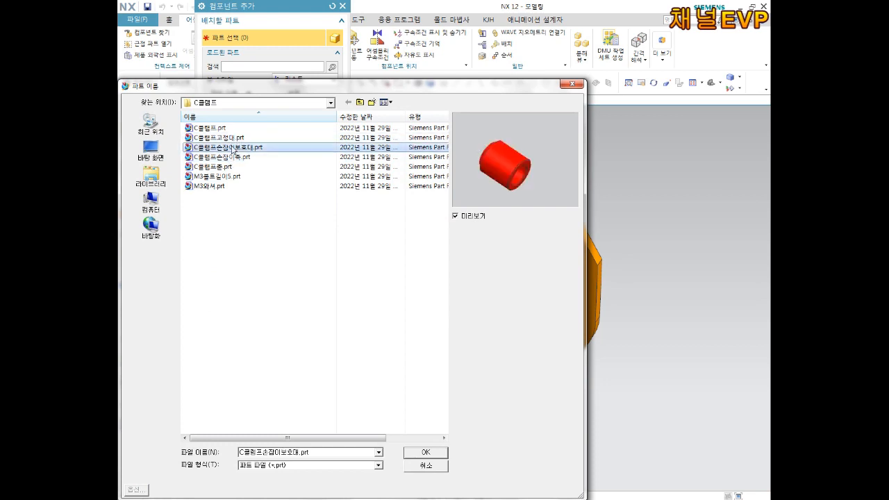
{"action": "left_click", "coordinate": [227, 167]}
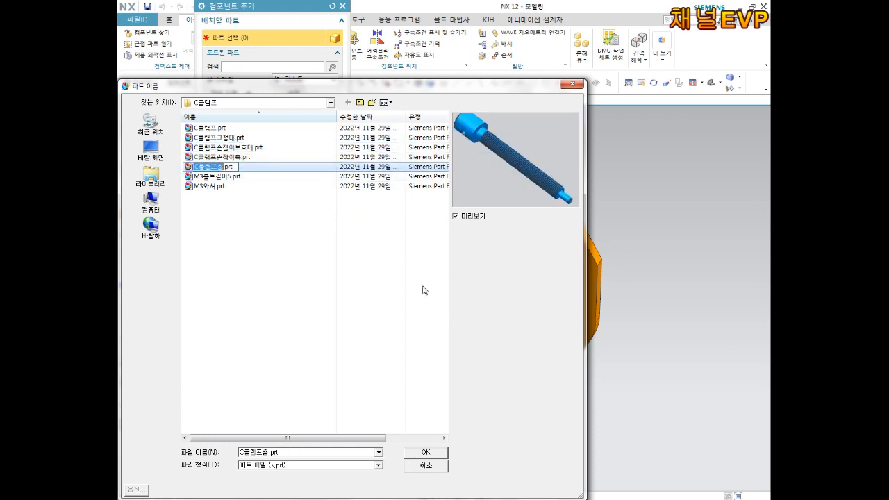
{"action": "left_click", "coordinate": [218, 208]}
{"action": "left_click", "coordinate": [221, 168]}
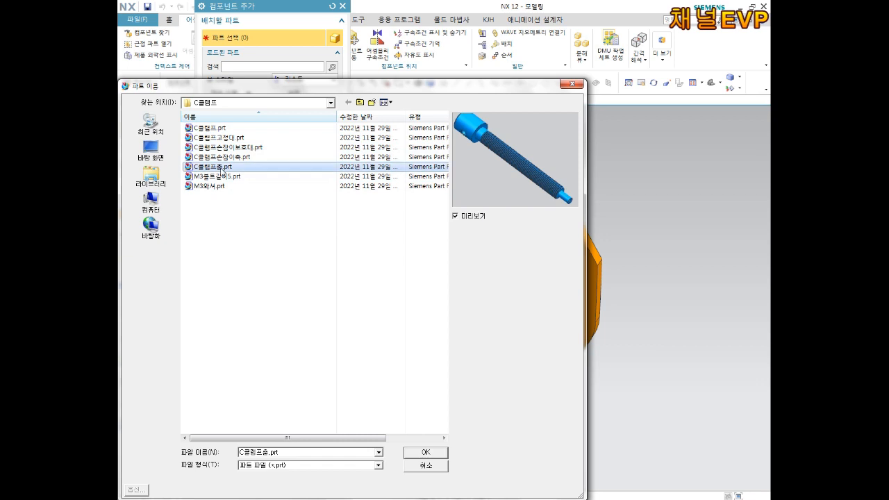
{"action": "left_click", "coordinate": [426, 453]}
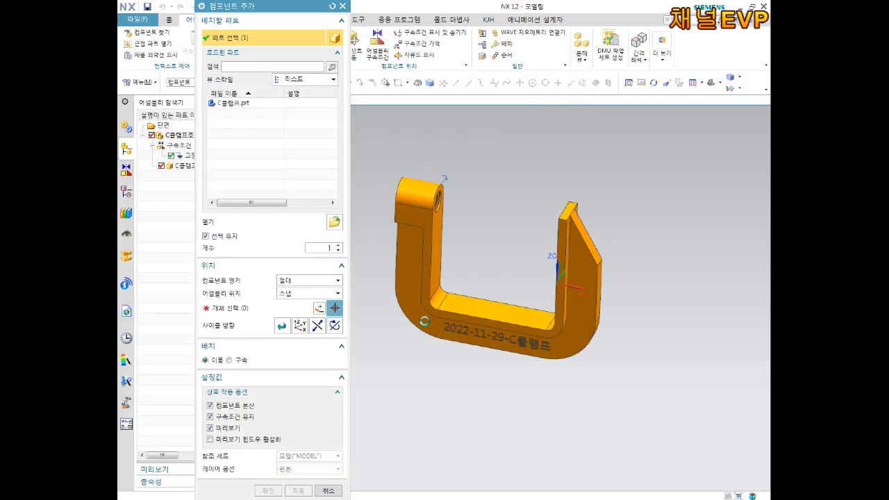
- Place one screw component beyond the threaded-hole end of the clamp body, clear of it, and finish adding it
{"action": "left_click", "coordinate": [245, 298]}
{"action": "scroll", "coordinate": [436, 280], "scroll_direction": "down", "scroll_amount": 3}
{"action": "left_click", "coordinate": [415, 194]}
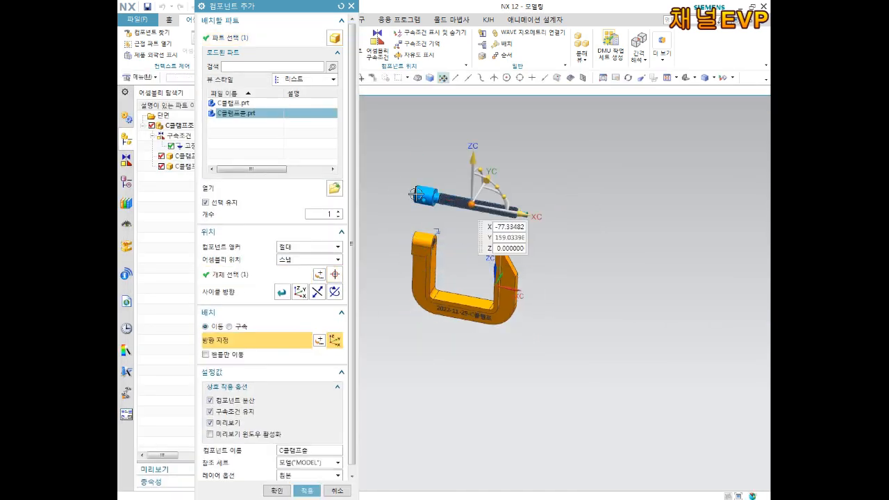
{"action": "left_click_drag", "start_coordinate": [473, 204], "coordinate": [374, 221]}
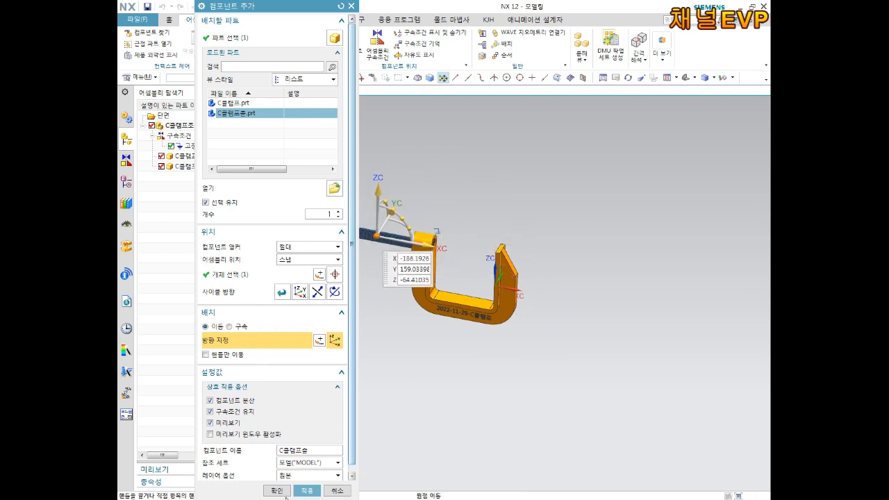
{"action": "middle_click", "coordinate": [377, 226]}
{"action": "middle_click_drag", "start_coordinate": [444, 327], "coordinate": [454, 310]}
{"action": "scroll", "coordinate": [402, 254], "scroll_direction": "up", "scroll_amount": 4}
{"action": "mouse_move", "coordinate": [403, 253]}
{"action": "middle_mouse_down"}
{"action": "mouse_move", "coordinate": [421, 234]}
{"action": "mouse_move", "coordinate": [405, 264]}
{"action": "mouse_move", "coordinate": [388, 248]}
{"action": "middle_mouse_up"}
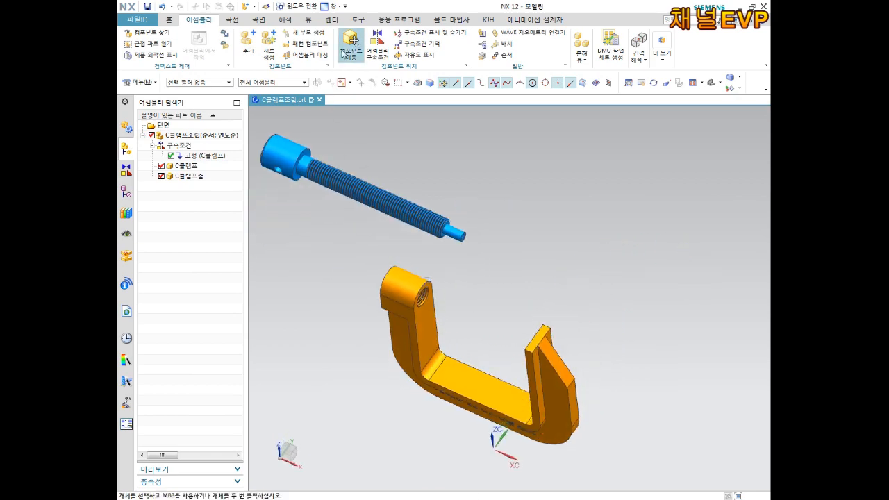
- Apply a touch constraint between the screw tip's centreline and the clamp body's threaded hole
{"action": "left_click", "coordinate": [377, 46]}
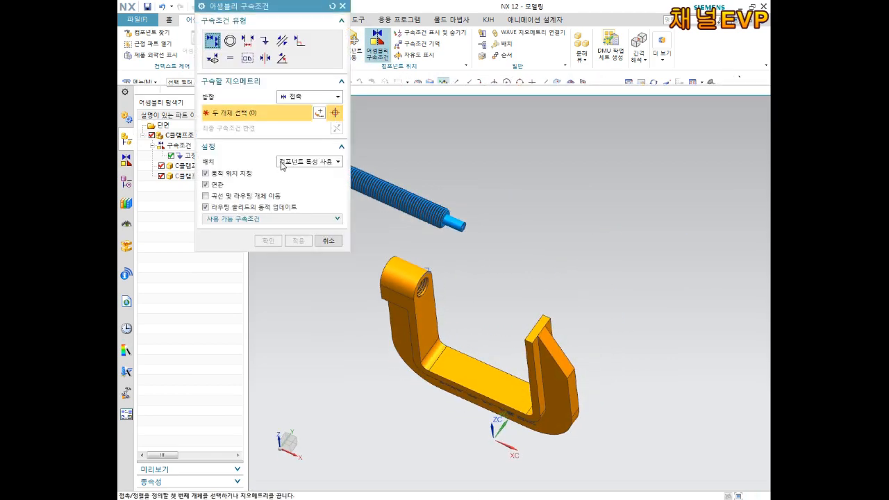
{"action": "left_click_drag", "start_coordinate": [273, 46], "coordinate": [200, 103]}
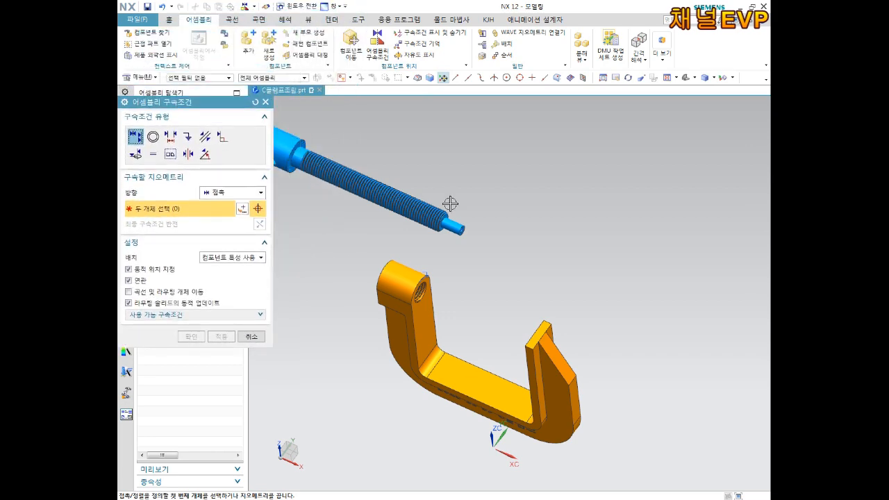
{"action": "scroll", "coordinate": [454, 226], "scroll_direction": "down", "scroll_amount": 5}
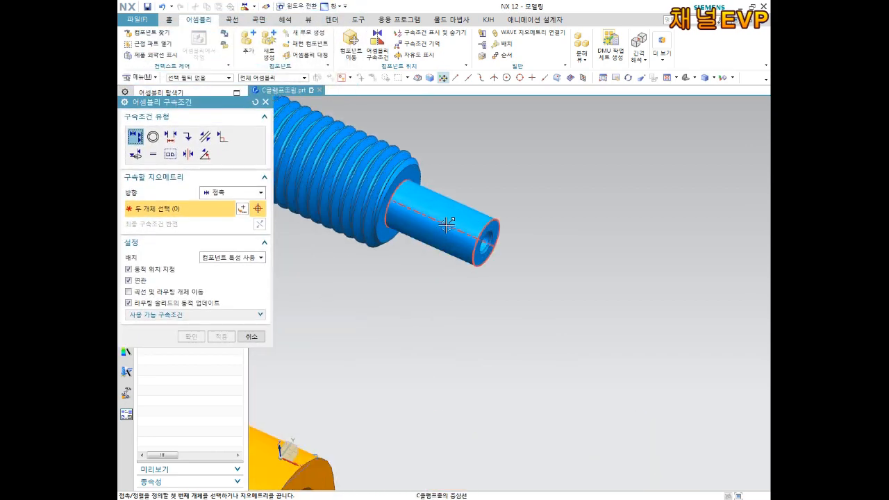
{"action": "left_click", "coordinate": [447, 224]}
{"action": "scroll", "coordinate": [446, 224], "scroll_direction": "up", "scroll_amount": 5}
{"action": "scroll", "coordinate": [389, 263], "scroll_direction": "down", "scroll_amount": 3}
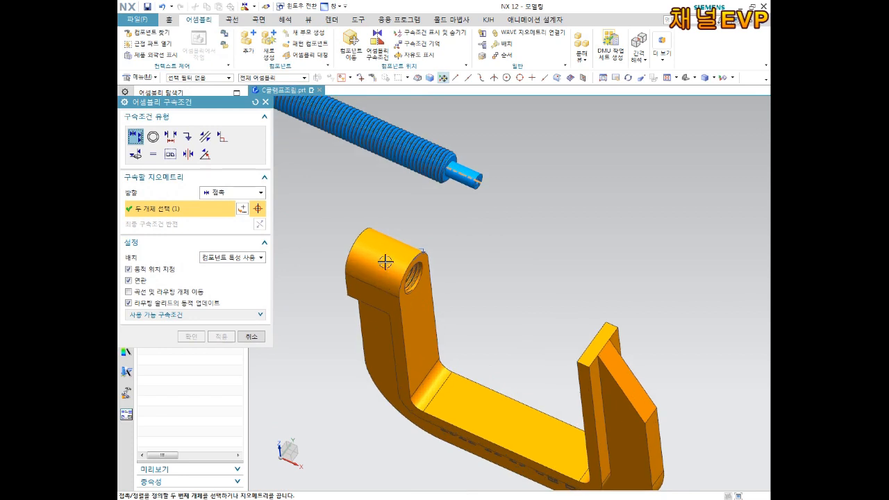
{"action": "scroll", "coordinate": [407, 273], "scroll_direction": "down", "scroll_amount": 2}
{"action": "left_click", "coordinate": [422, 281]}
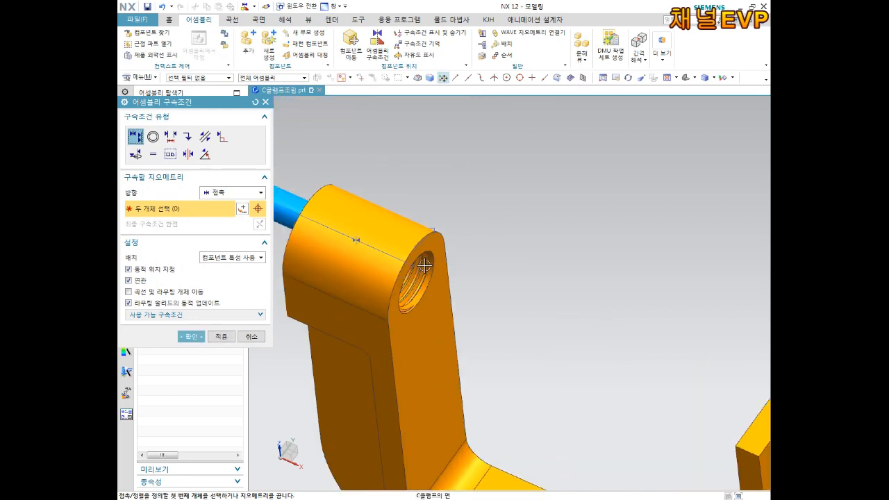
{"action": "scroll", "coordinate": [425, 257], "scroll_direction": "up", "scroll_amount": 4}
{"action": "middle_click_drag", "start_coordinate": [426, 248], "coordinate": [309, 272]}
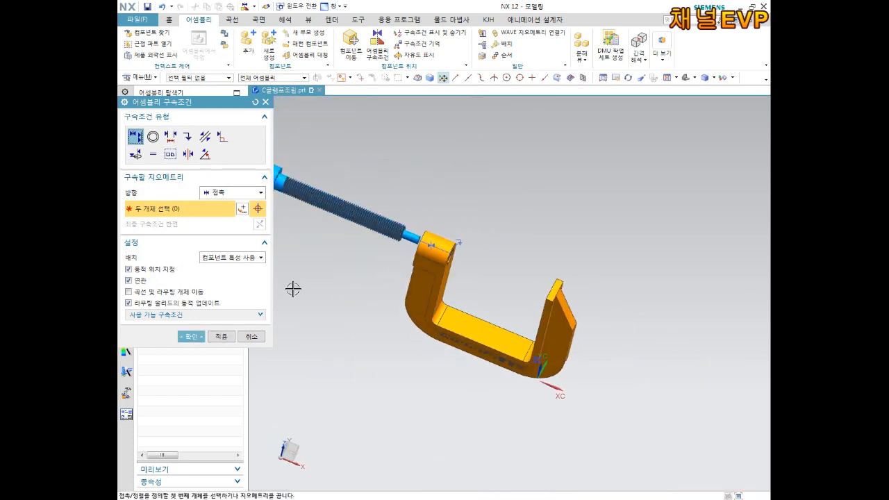
{"action": "left_click", "coordinate": [221, 336]}
{"action": "mouse_move", "coordinate": [354, 250]}
{"action": "middle_mouse_down"}
{"action": "mouse_move", "coordinate": [338, 231]}
{"action": "mouse_move", "coordinate": [343, 240]}
{"action": "middle_mouse_up"}
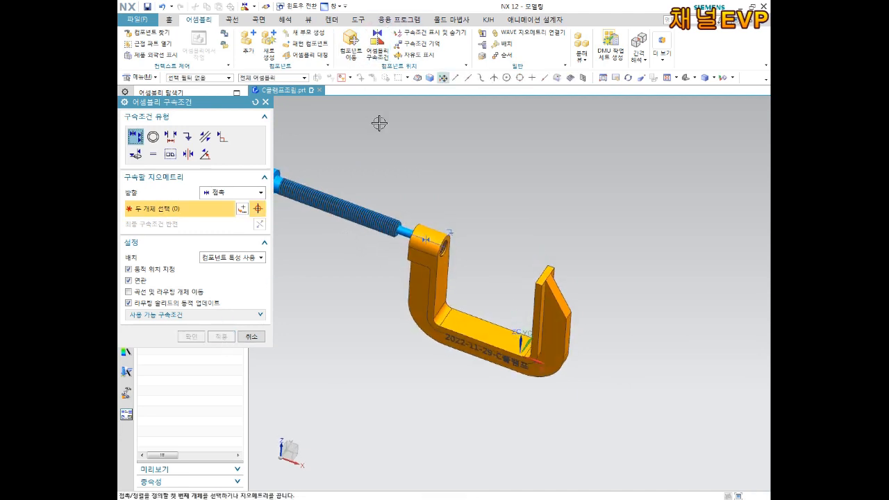
- Move the screw dynamically along its axis through the clamp's threaded hole and inspect how the threads fit
{"action": "left_click", "coordinate": [352, 43]}
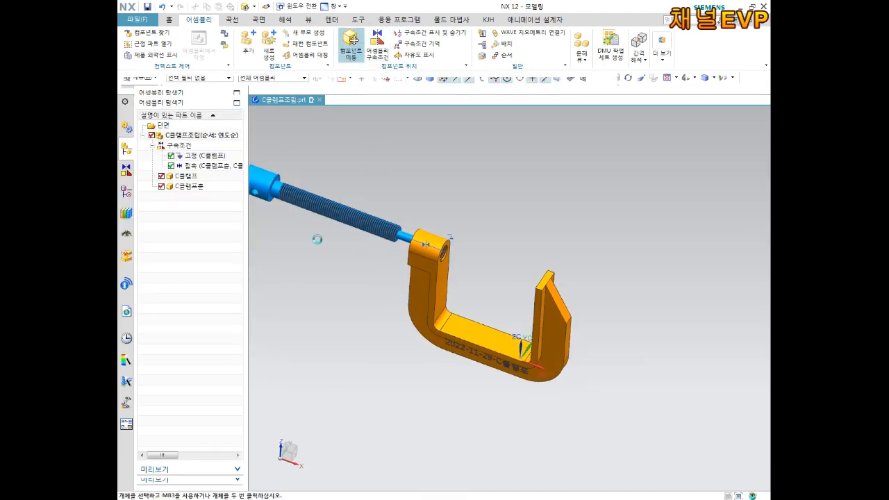
{"action": "left_click", "coordinate": [312, 201]}
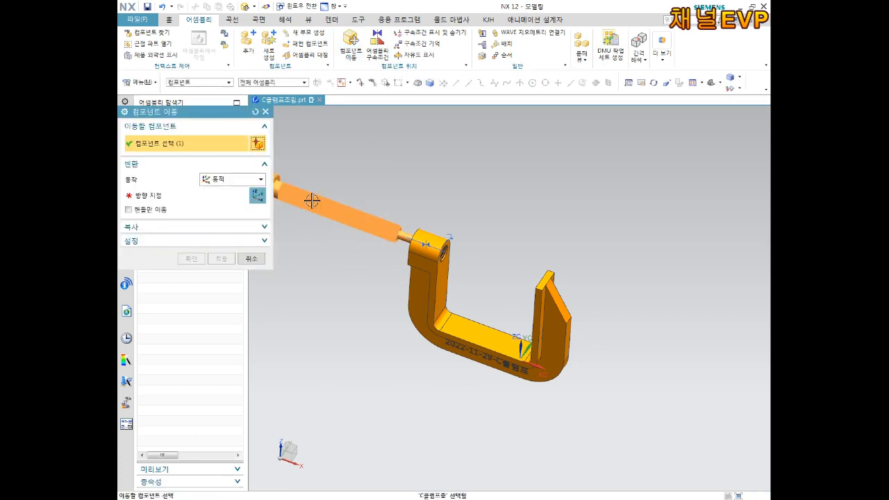
{"action": "middle_click", "coordinate": [321, 178]}
{"action": "left_click_drag", "start_coordinate": [379, 216], "coordinate": [479, 254]}
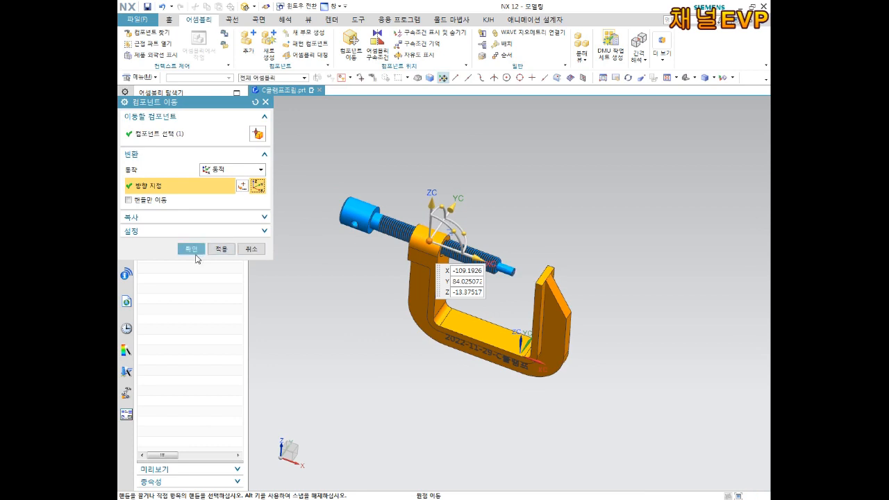
{"action": "left_click", "coordinate": [193, 248]}
{"action": "middle_click_drag", "start_coordinate": [520, 234], "coordinate": [539, 179]}
{"action": "left_click", "coordinate": [350, 43]}
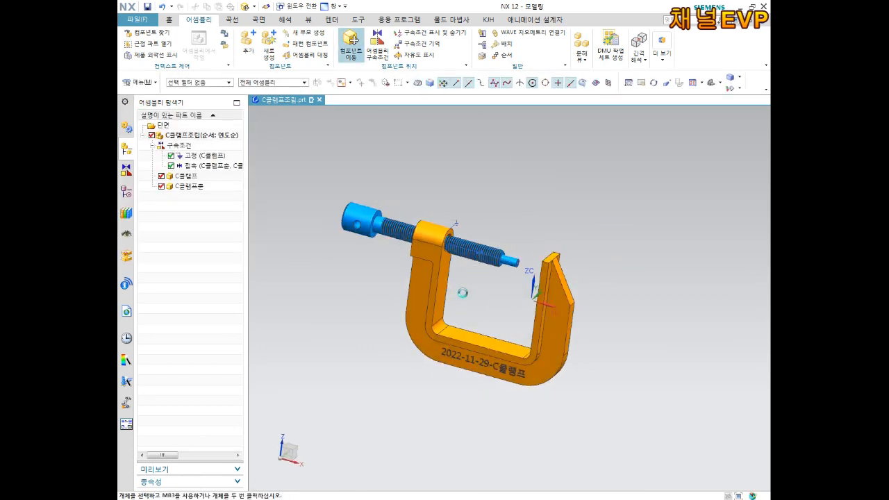
{"action": "scroll", "coordinate": [451, 248], "scroll_direction": "up", "scroll_amount": 6}
{"action": "mouse_move", "coordinate": [429, 254]}
{"action": "middle_mouse_down"}
{"action": "mouse_move", "coordinate": [418, 243]}
{"action": "mouse_move", "coordinate": [393, 246]}
{"action": "mouse_move", "coordinate": [413, 254]}
{"action": "middle_mouse_up"}
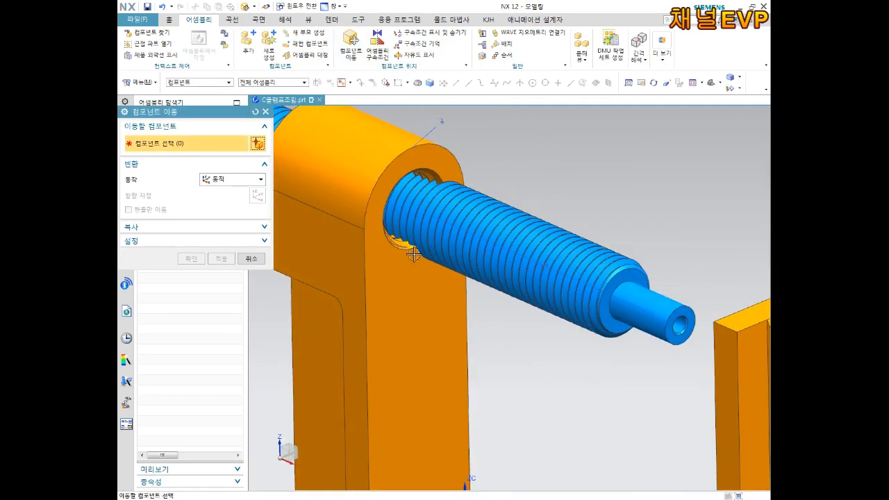
- Return the screw to outside the hole and delete the touch constraint between the screw and the clamp
{"action": "left_click", "coordinate": [252, 258]}
{"action": "middle_click_drag", "start_coordinate": [326, 250], "coordinate": [453, 253]}
{"action": "middle_click_drag", "start_coordinate": [528, 252], "coordinate": [414, 279]}
{"action": "middle_click_drag", "start_coordinate": [455, 234], "coordinate": [277, 208]}
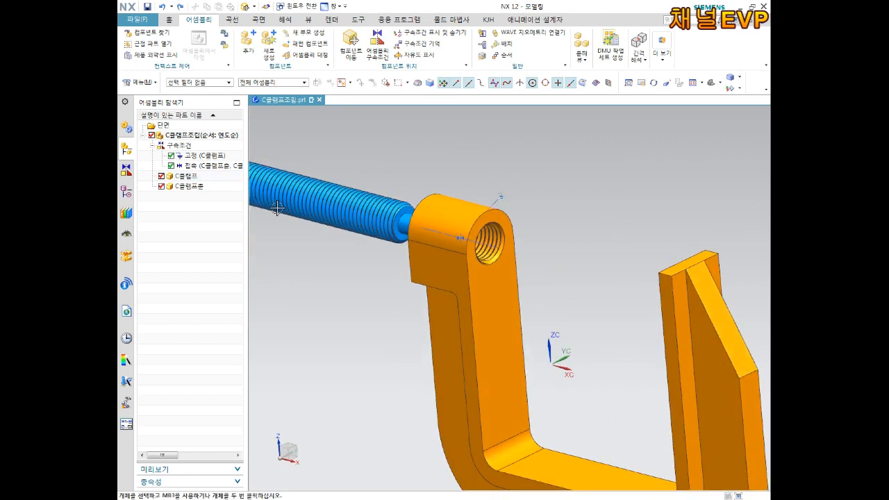
{"action": "right_click", "coordinate": [201, 165]}
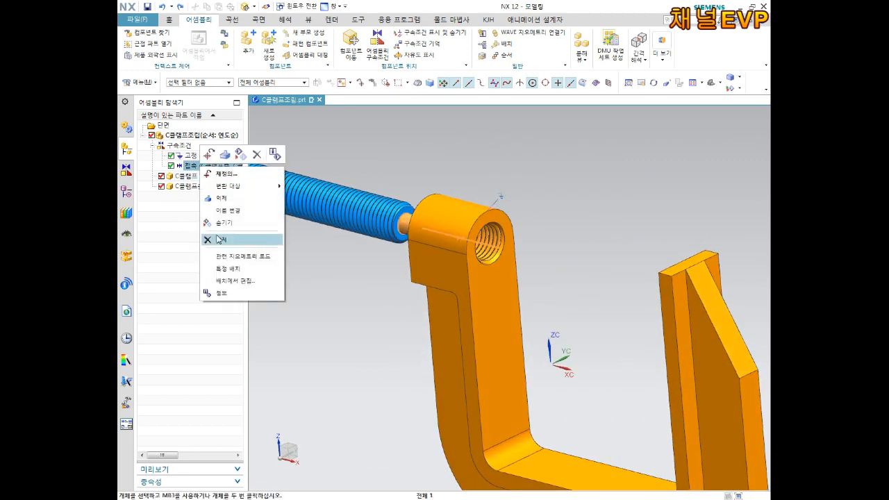
{"action": "left_click", "coordinate": [224, 240]}
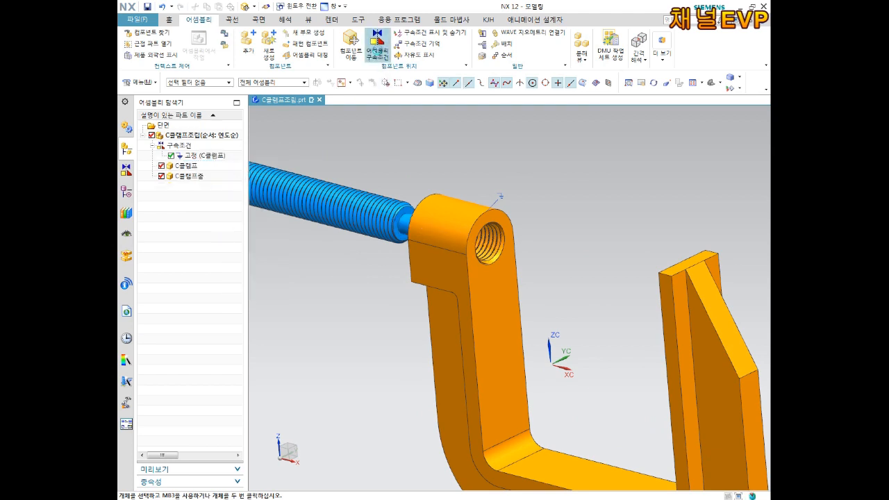
- Constrain the screw tip's centreline to the centreline of the clamp body's threaded hole
{"action": "left_click", "coordinate": [377, 46]}
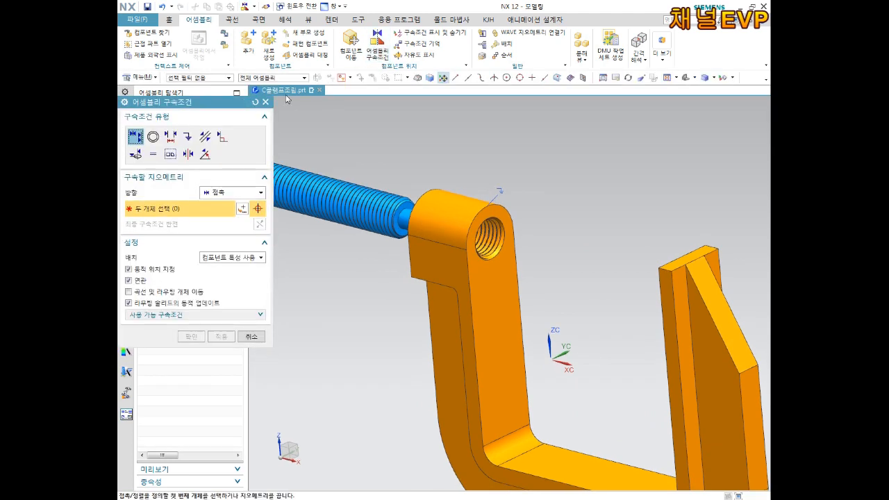
{"action": "scroll", "coordinate": [403, 215], "scroll_direction": "up", "scroll_amount": 1}
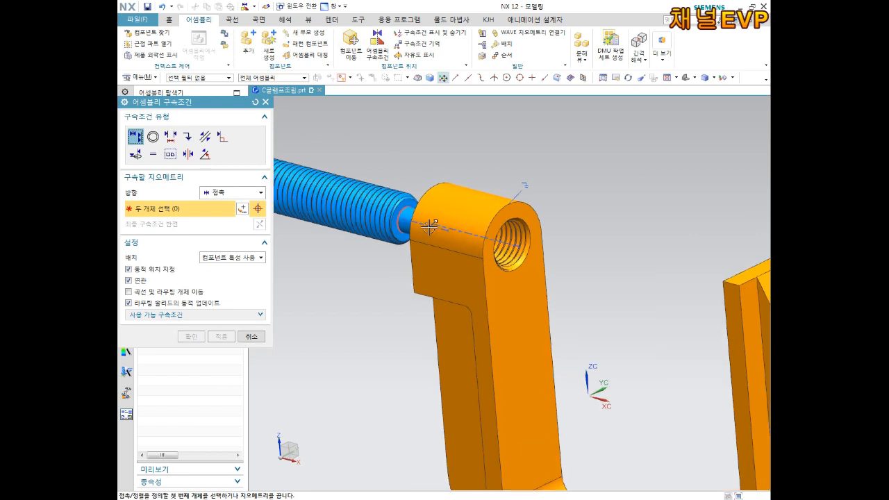
{"action": "left_click", "coordinate": [430, 226]}
{"action": "middle_click_drag", "start_coordinate": [490, 198], "coordinate": [460, 192]}
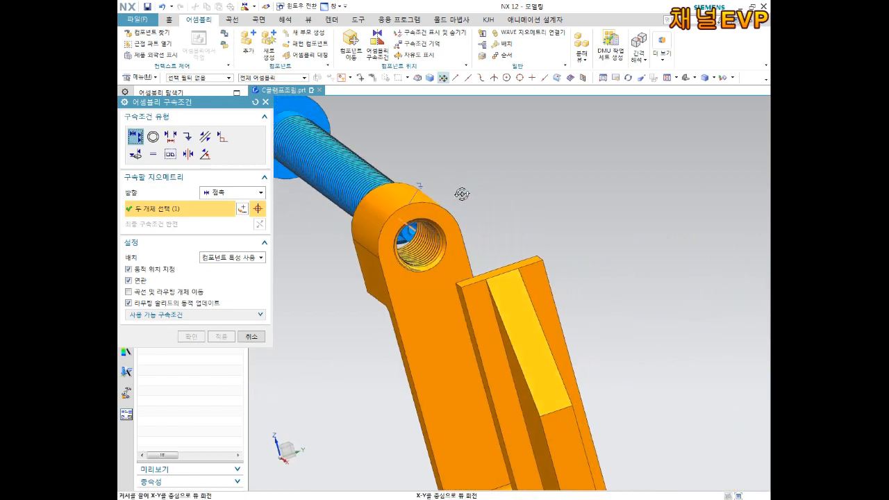
{"action": "left_click", "coordinate": [412, 232]}
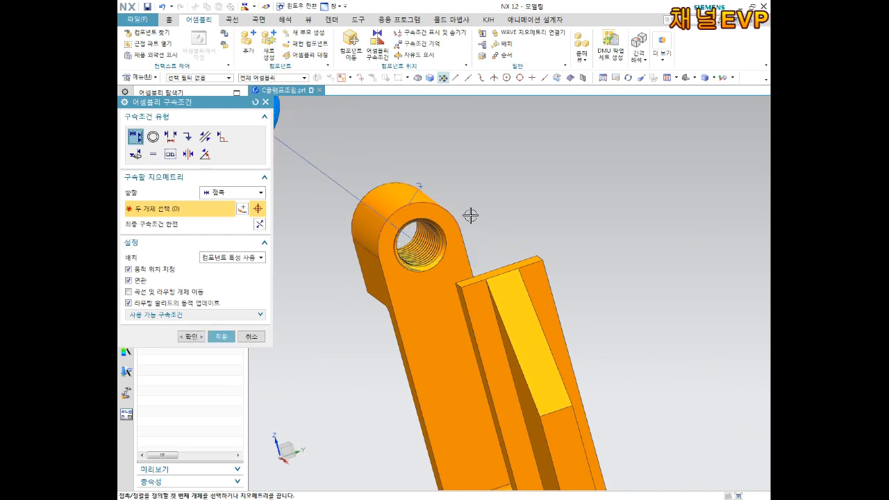
- Reverse the last constraint so the screw tip points into the clamp's hole, and apply it
{"action": "scroll", "coordinate": [471, 216], "scroll_direction": "down", "scroll_amount": 5}
{"action": "middle_click_drag", "start_coordinate": [462, 181], "coordinate": [489, 204]}
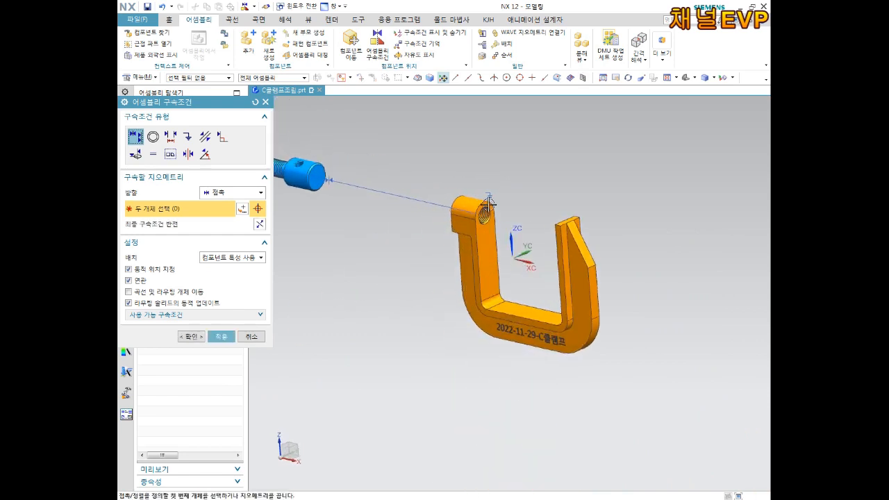
{"action": "left_click", "coordinate": [261, 227]}
{"action": "left_click", "coordinate": [226, 340]}
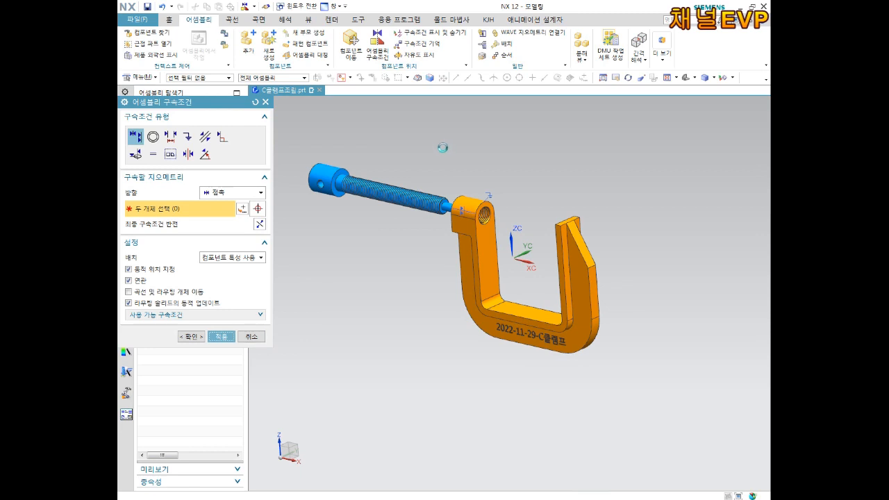
{"action": "middle_click_drag", "start_coordinate": [402, 145], "coordinate": [448, 163]}
{"action": "scroll", "coordinate": [407, 164], "scroll_direction": "up", "scroll_amount": 2}
{"action": "left_click", "coordinate": [263, 340]}
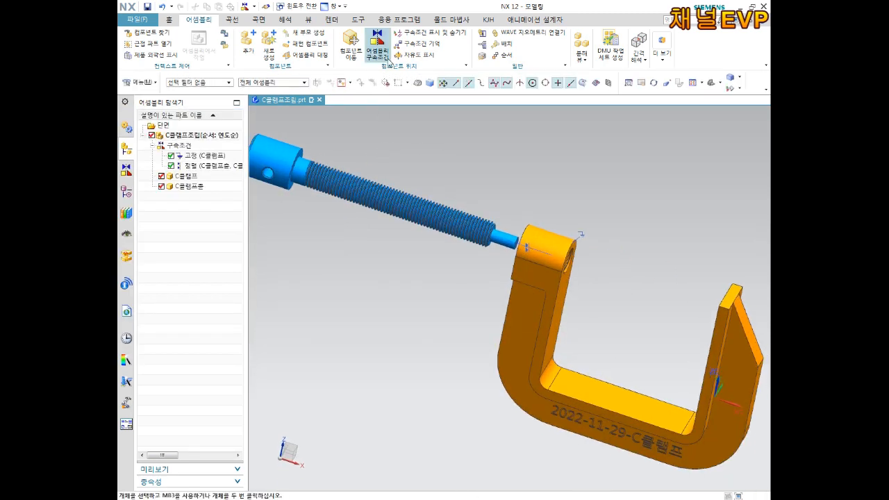
- Move the screw dynamically along its axis so its thread passes through the clamp's hole, and inspect the thread fit
{"action": "left_click", "coordinate": [351, 45]}
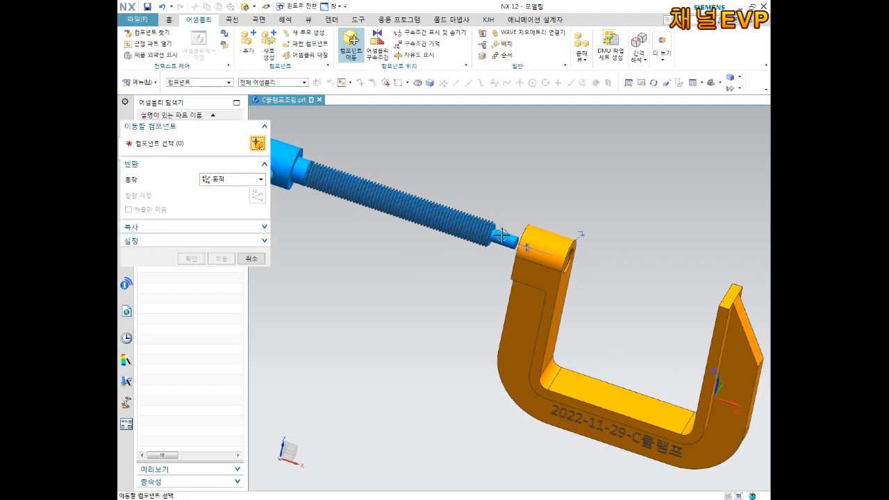
{"action": "left_click", "coordinate": [503, 234]}
{"action": "left_click_drag", "start_coordinate": [429, 207], "coordinate": [591, 266]}
{"action": "key", "text": "Home"}
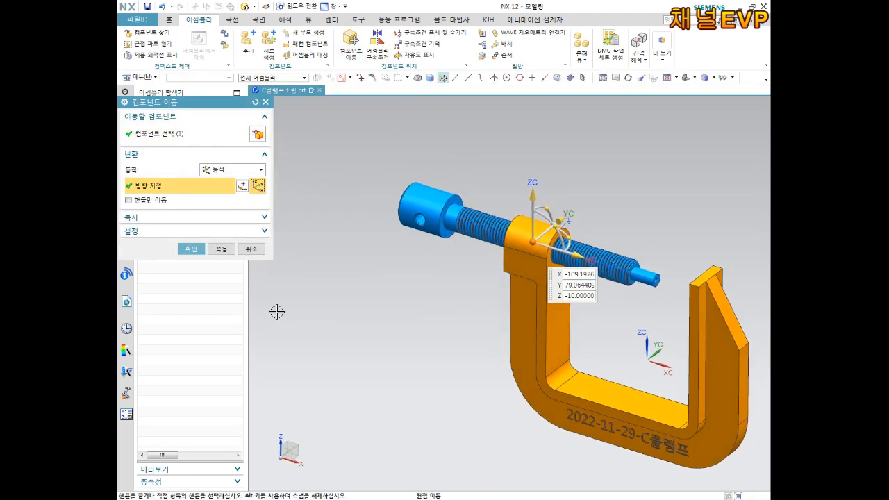
{"action": "left_click_drag", "start_coordinate": [577, 256], "coordinate": [565, 251]}
{"action": "left_click", "coordinate": [188, 253]}
{"action": "scroll", "coordinate": [644, 305], "scroll_direction": "up", "scroll_amount": 5}
{"action": "middle_click_drag", "start_coordinate": [633, 275], "coordinate": [596, 257]}
{"action": "scroll", "coordinate": [542, 276], "scroll_direction": "down", "scroll_amount": 5}
{"action": "scroll", "coordinate": [520, 273], "scroll_direction": "up", "scroll_amount": 8}
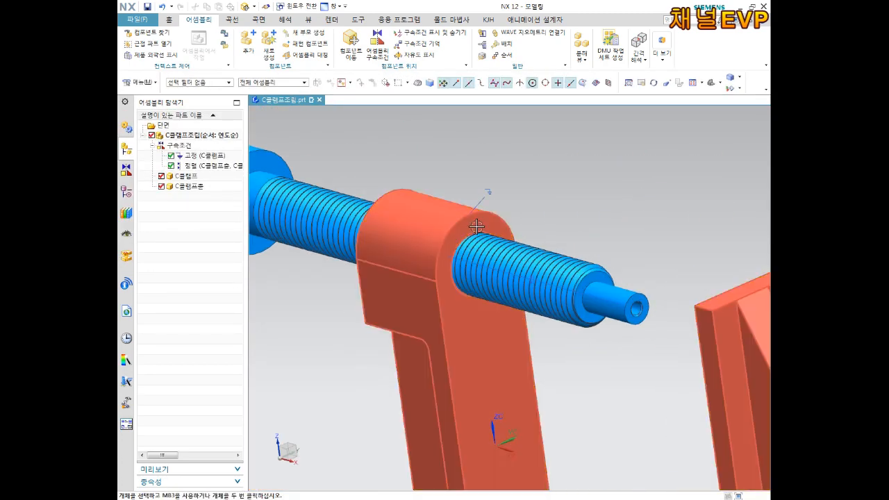
- Add the C클램프고정대.prt component to the assembly and place it in the empty space above the screw tip
{"action": "middle_click_drag", "start_coordinate": [476, 218], "coordinate": [522, 224]}
{"action": "scroll", "coordinate": [547, 261], "scroll_direction": "down", "scroll_amount": 5}
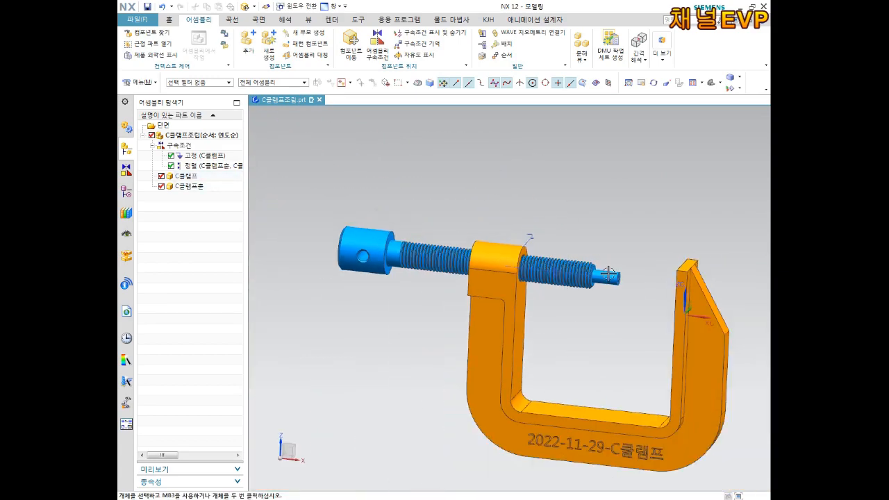
{"action": "middle_click_drag", "start_coordinate": [568, 301], "coordinate": [572, 312]}
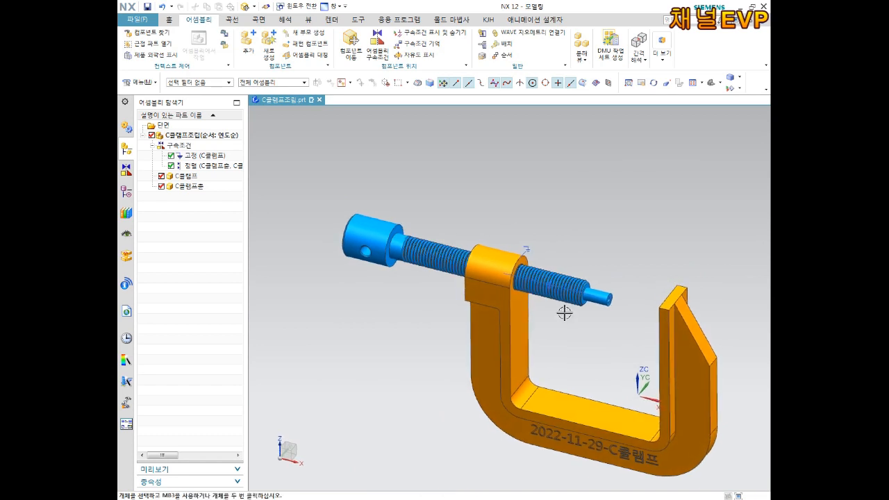
{"action": "scroll", "coordinate": [663, 280], "scroll_direction": "up", "scroll_amount": 4}
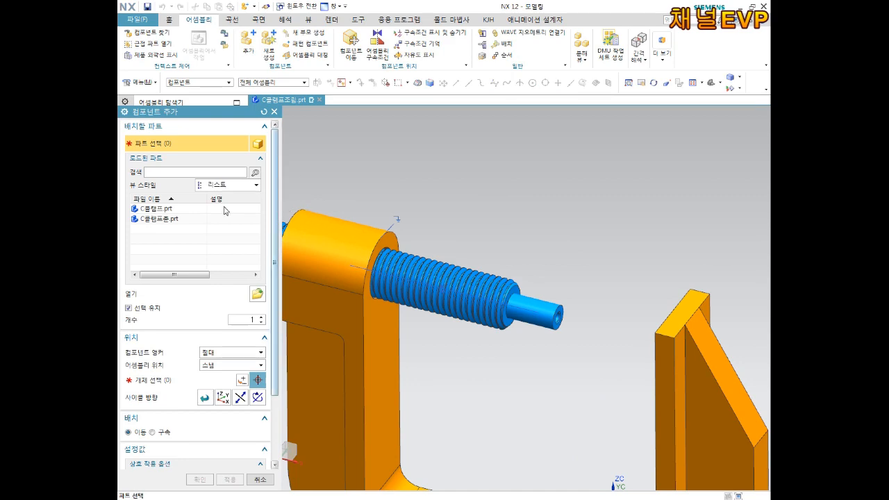
{"action": "left_click", "coordinate": [257, 295]}
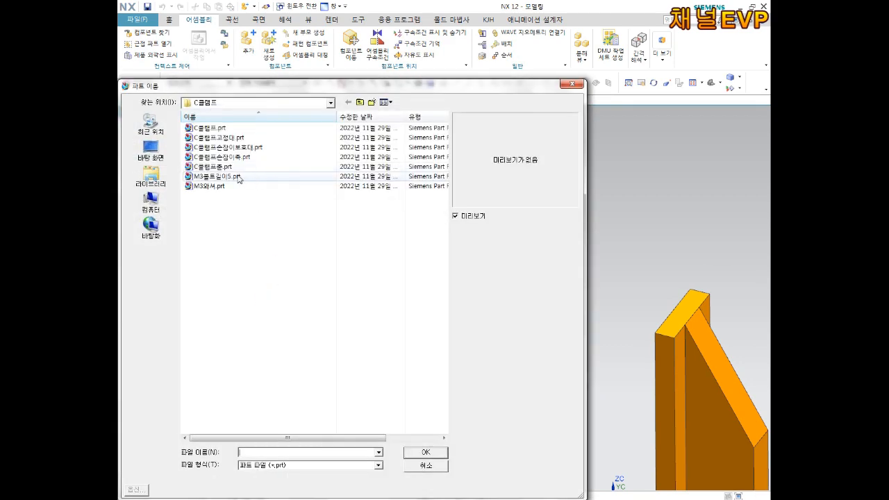
{"action": "left_click", "coordinate": [217, 137]}
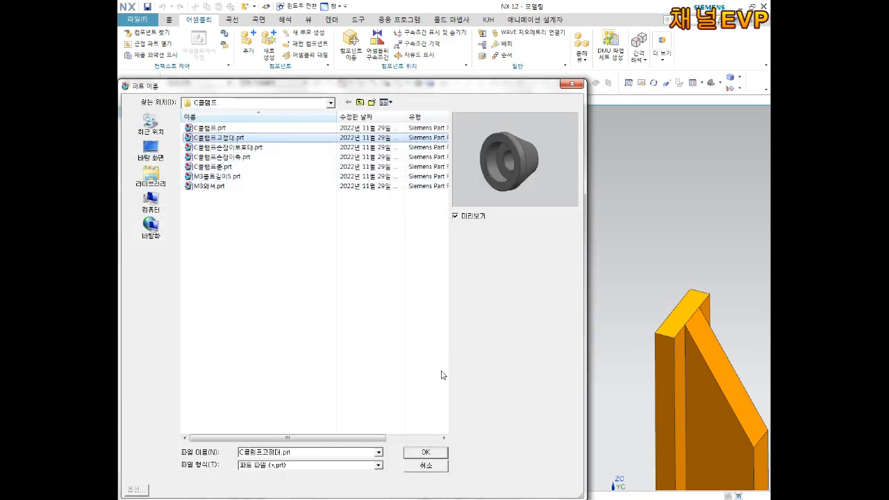
{"action": "left_click", "coordinate": [425, 452]}
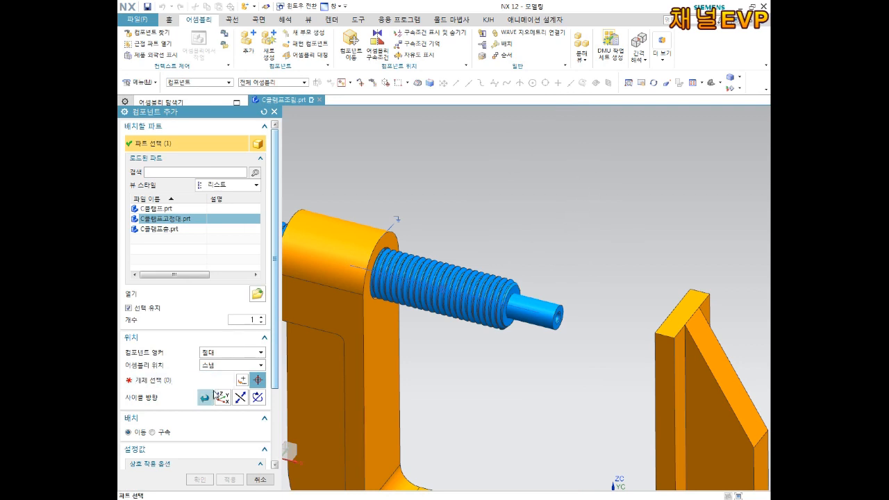
{"action": "left_click", "coordinate": [153, 379]}
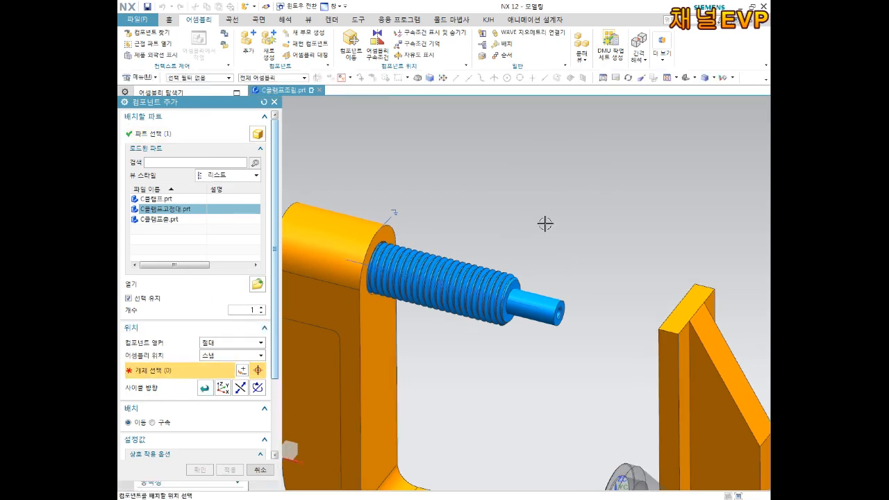
{"action": "left_click", "coordinate": [535, 224]}
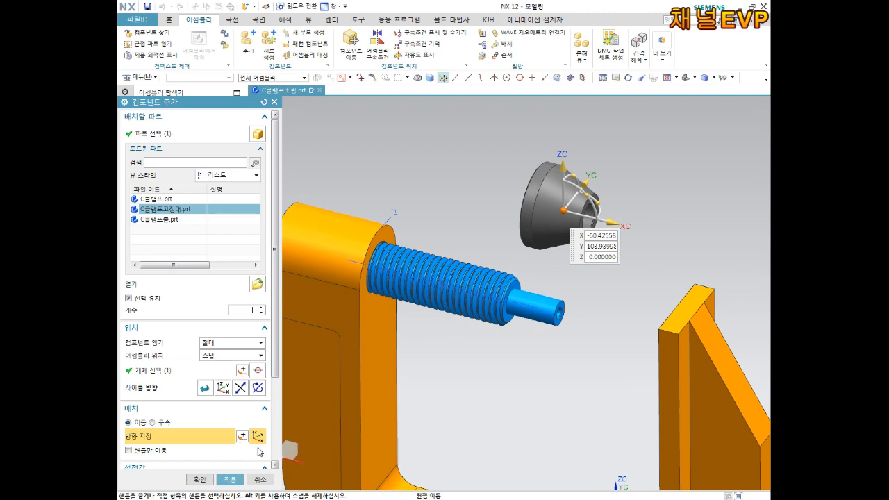
{"action": "left_click", "coordinate": [229, 479]}
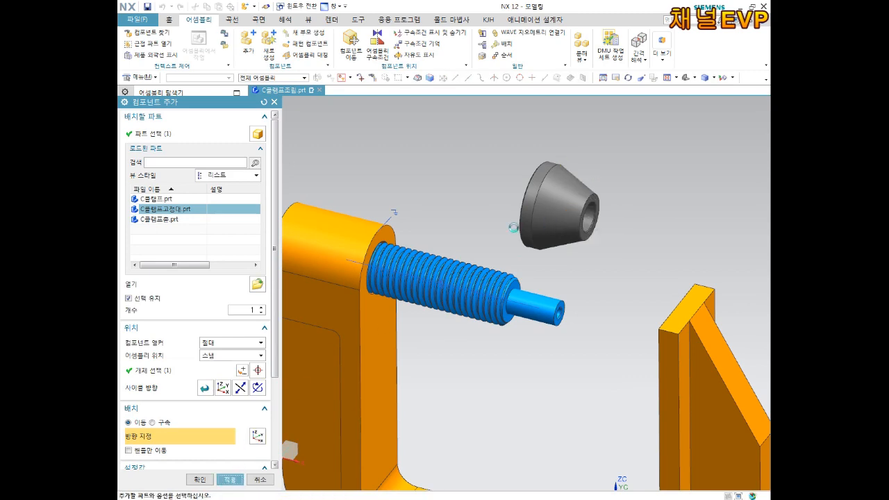
{"action": "left_click", "coordinate": [260, 479]}
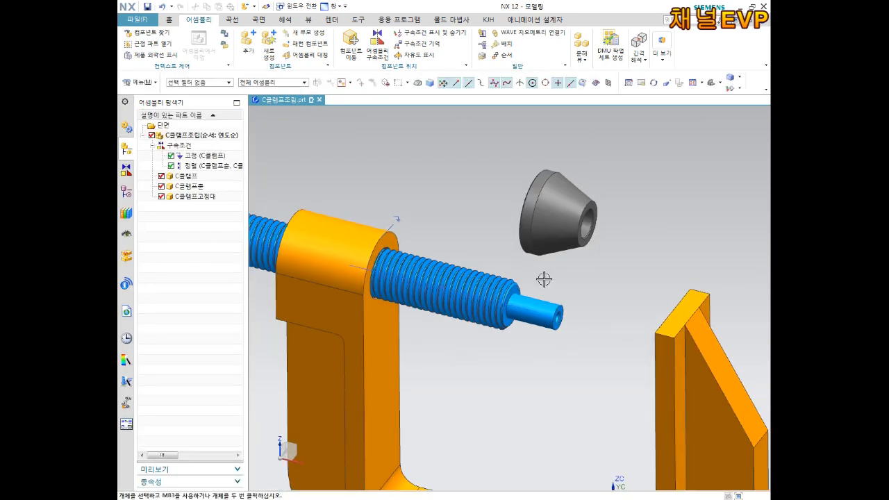
- Constrain the centreline of the conical pad's bore to the centreline of the screw tip
{"action": "scroll", "coordinate": [543, 279], "scroll_direction": "up", "scroll_amount": 3}
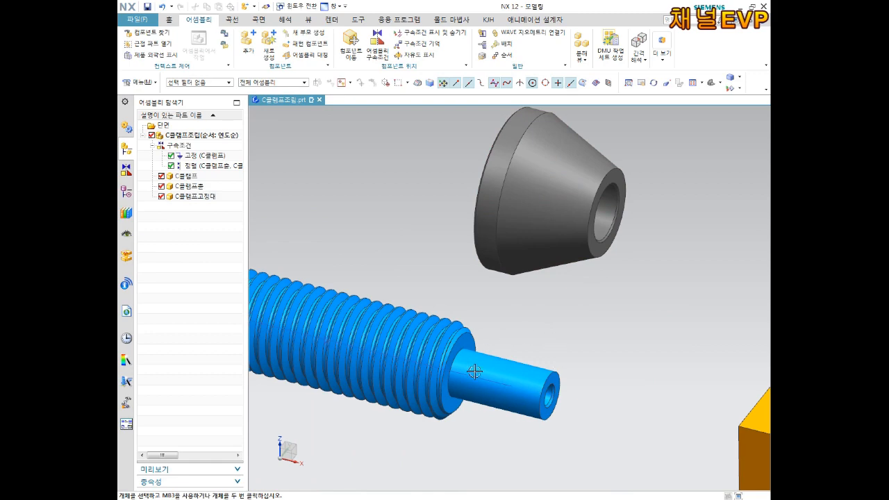
{"action": "scroll", "coordinate": [592, 289], "scroll_direction": "down", "scroll_amount": 1}
{"action": "mouse_move", "coordinate": [592, 288]}
{"action": "middle_mouse_down"}
{"action": "mouse_move", "coordinate": [562, 286]}
{"action": "mouse_move", "coordinate": [576, 288]}
{"action": "middle_mouse_up"}
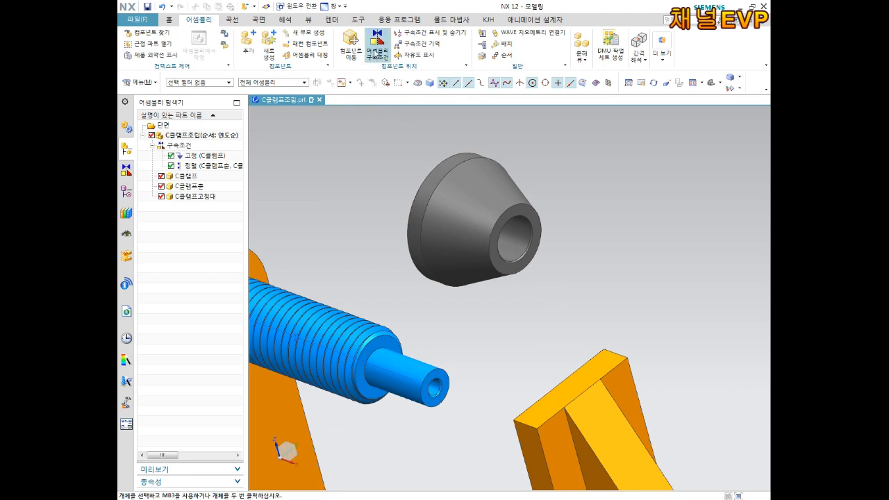
{"action": "scroll", "coordinate": [569, 239], "scroll_direction": "up", "scroll_amount": 1}
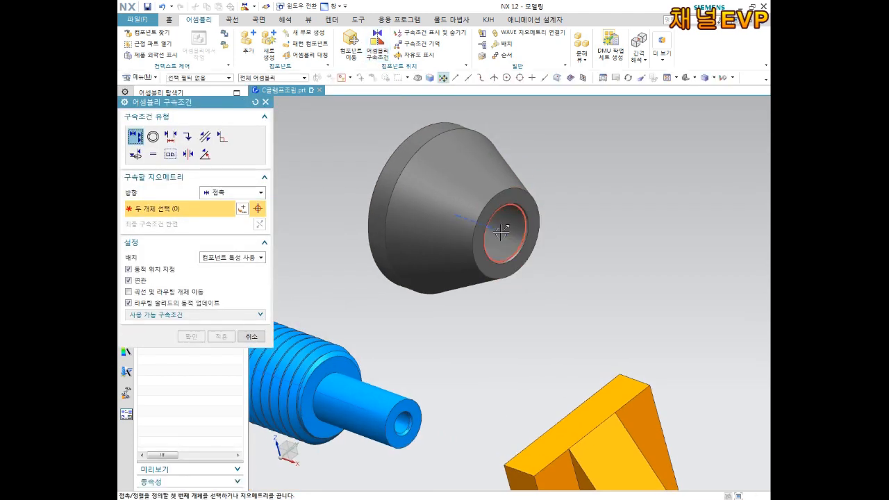
{"action": "left_click", "coordinate": [402, 419]}
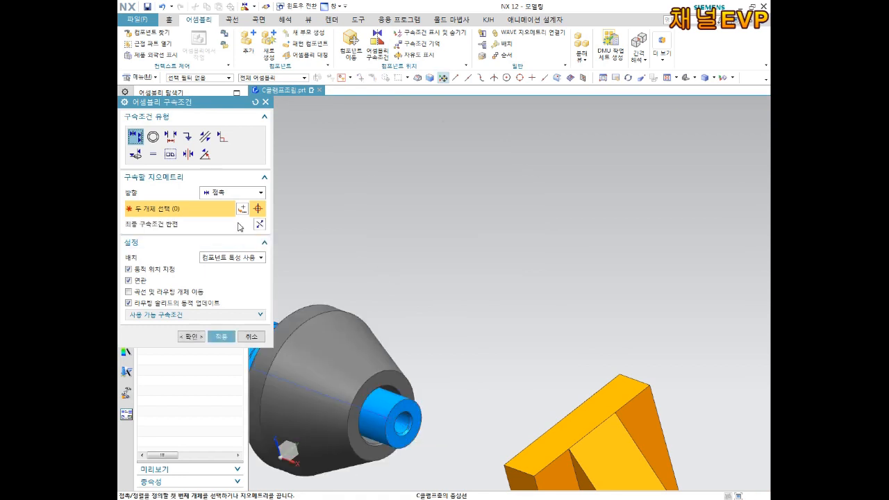
- Reverse the pad's alignment constraint so its wide end faces the clamp's fixed jaw, and apply it
{"action": "left_click", "coordinate": [260, 224]}
{"action": "scroll", "coordinate": [420, 301], "scroll_direction": "down", "scroll_amount": 3}
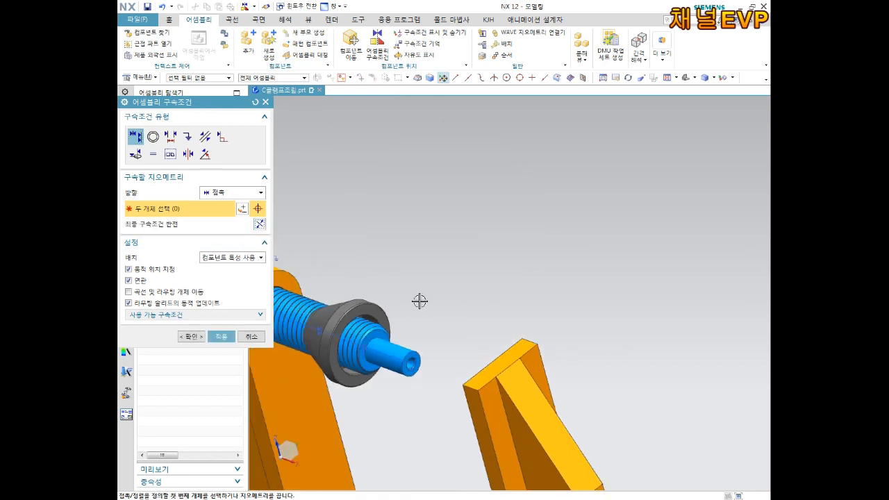
{"action": "left_click", "coordinate": [221, 337]}
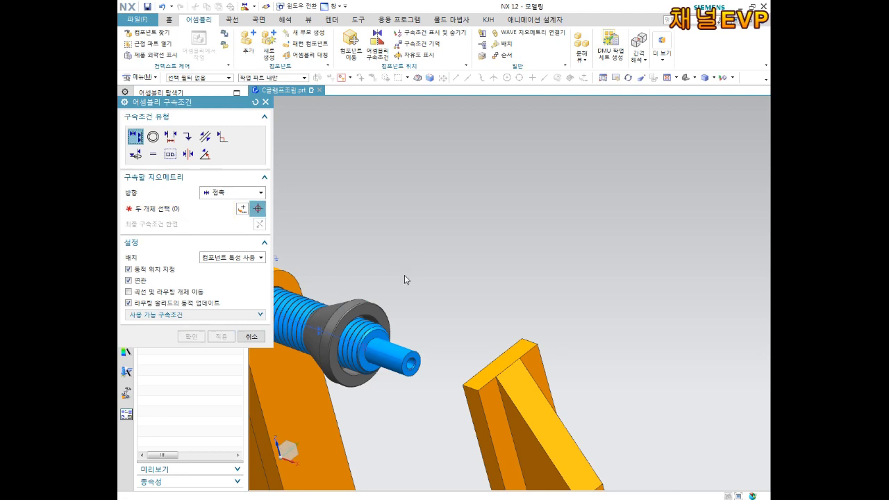
{"action": "middle_click", "coordinate": [421, 262]}
{"action": "middle_click_drag", "start_coordinate": [421, 262], "coordinate": [490, 234]}
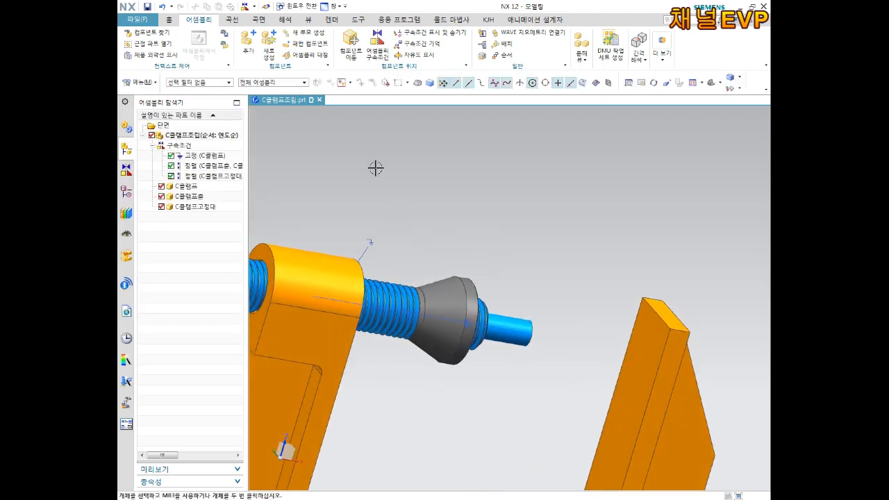
- Try to move the conical pad dynamically along the screw axis towards the fixed jaw, and discard the move
{"action": "left_click", "coordinate": [358, 61]}
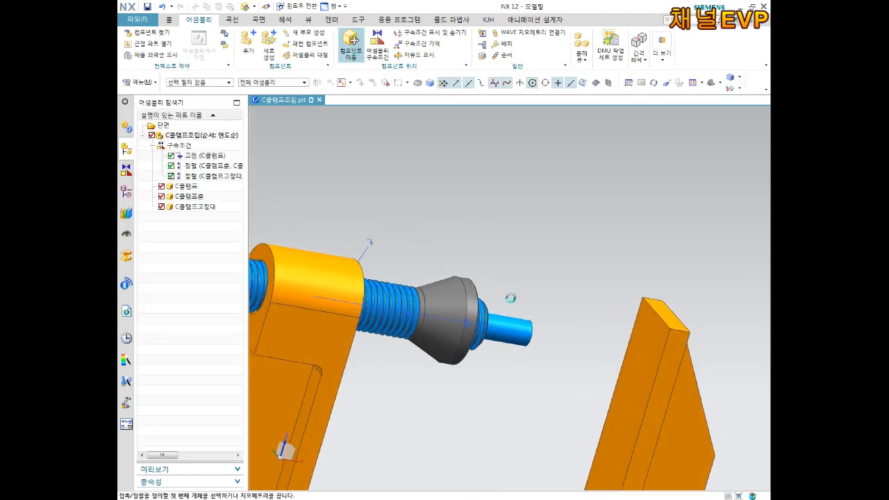
{"action": "scroll", "coordinate": [511, 298], "scroll_direction": "up", "scroll_amount": 1}
{"action": "left_click", "coordinate": [430, 295]}
{"action": "middle_click", "coordinate": [434, 239]}
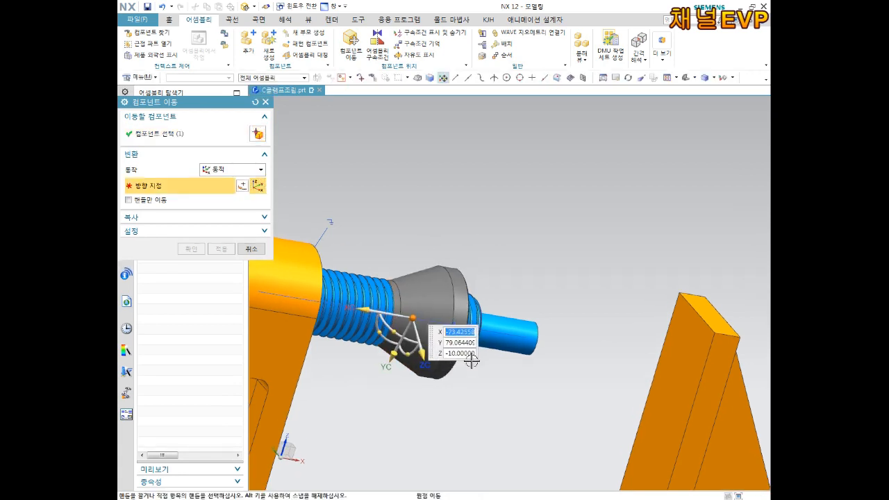
{"action": "mouse_move", "coordinate": [365, 311]}
{"action": "left_mouse_down"}
{"action": "mouse_move", "coordinate": [501, 320]}
{"action": "mouse_move", "coordinate": [357, 302]}
{"action": "left_mouse_up"}
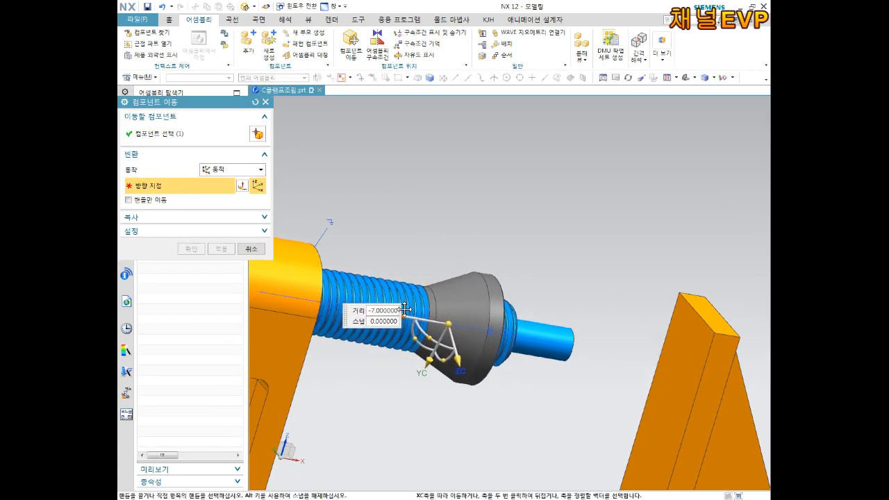
{"action": "middle_click_drag", "start_coordinate": [502, 305], "coordinate": [502, 276]}
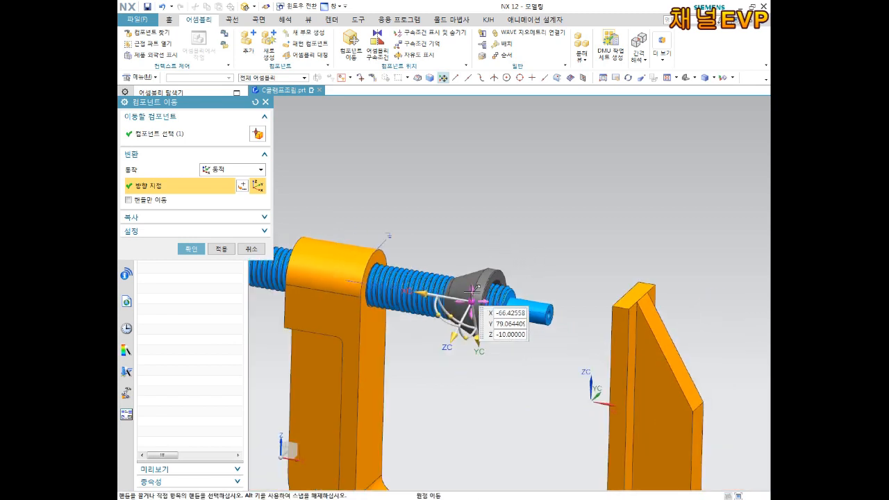
{"action": "left_click", "coordinate": [251, 250]}
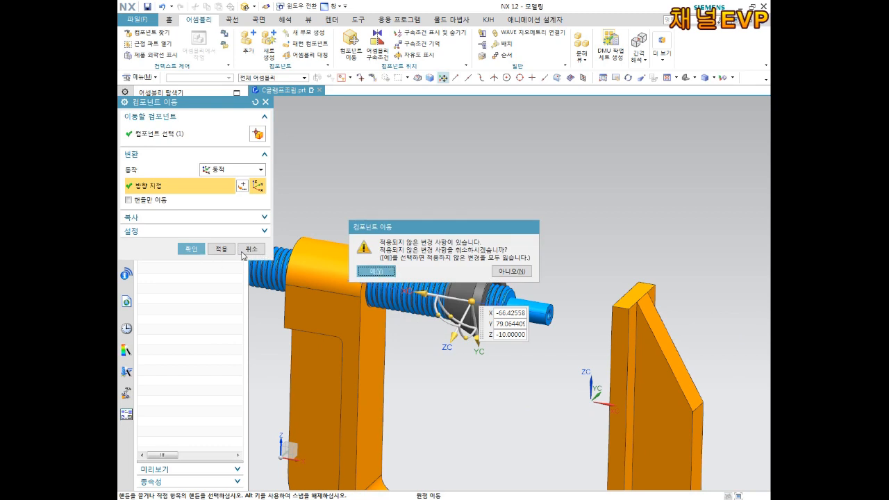
{"action": "left_click", "coordinate": [375, 271]}
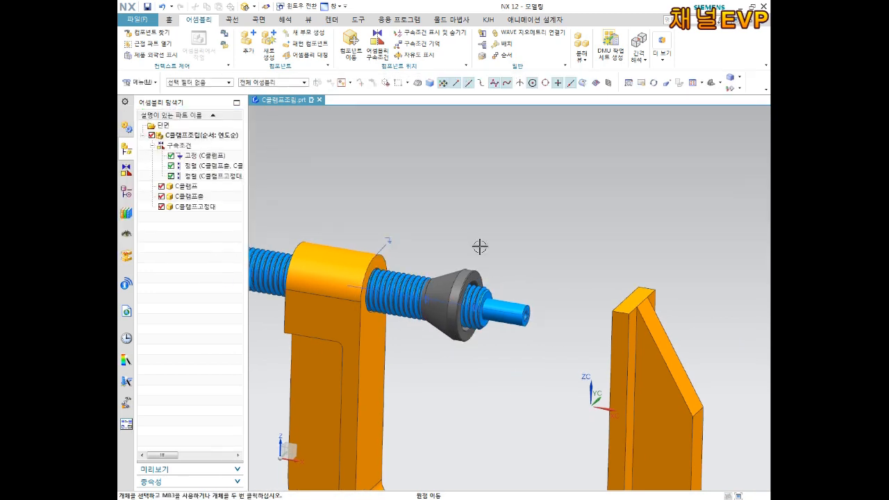
- Create a distance constraint between the inner face of the clamp's fixed jaw and the end face of the screw tip
{"action": "scroll", "coordinate": [512, 274], "scroll_direction": "up", "scroll_amount": 4}
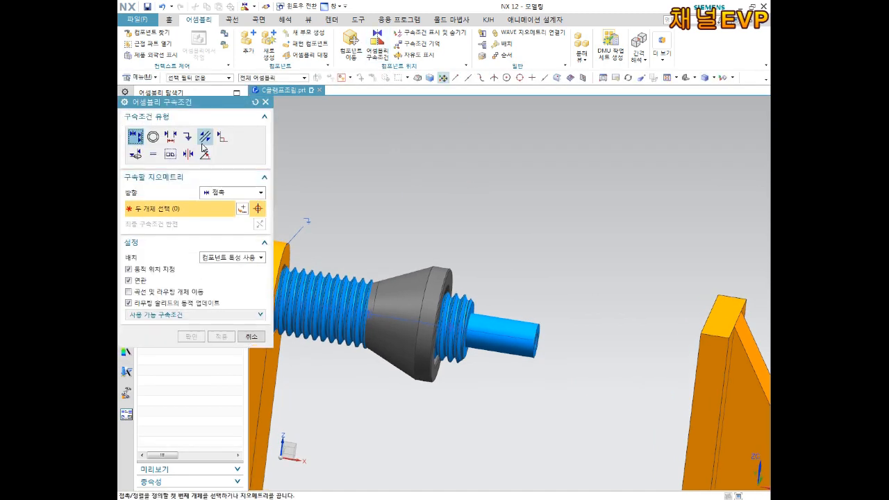
{"action": "left_click", "coordinate": [170, 136]}
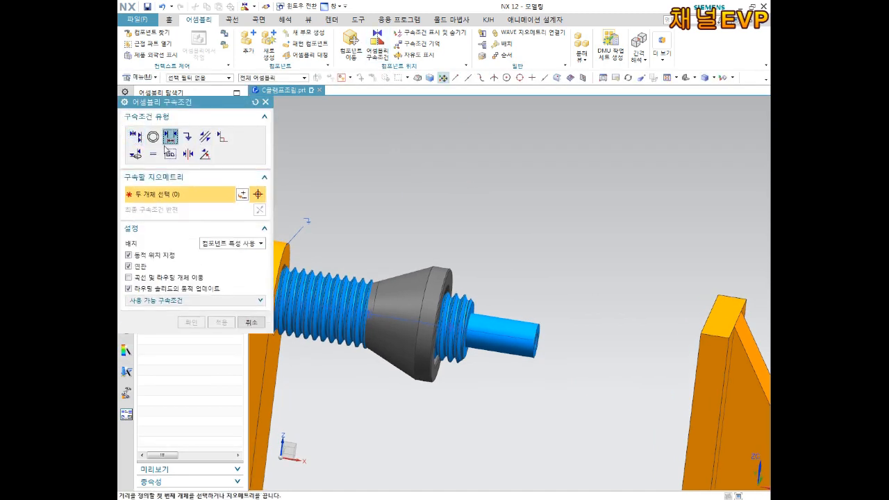
{"action": "scroll", "coordinate": [559, 300], "scroll_direction": "down", "scroll_amount": 3}
{"action": "middle_click_drag", "start_coordinate": [612, 306], "coordinate": [623, 329]}
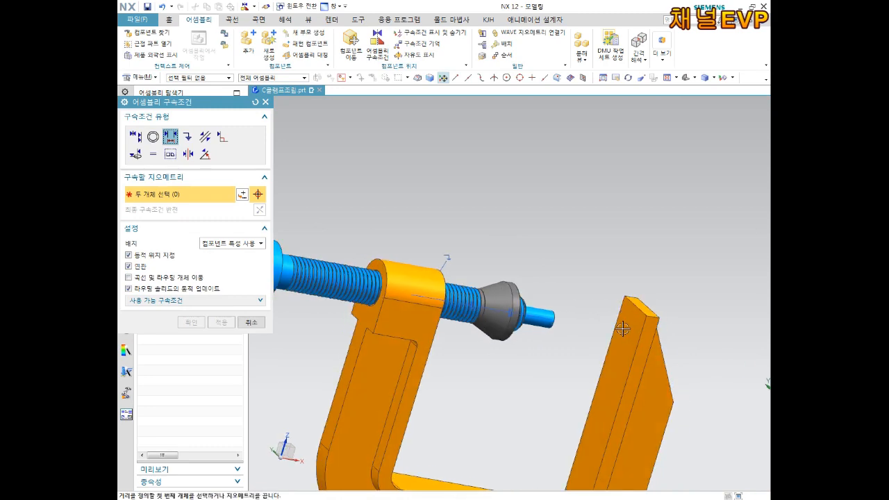
{"action": "scroll", "coordinate": [624, 322], "scroll_direction": "up", "scroll_amount": 2}
{"action": "left_click", "coordinate": [625, 319]}
{"action": "scroll", "coordinate": [558, 297], "scroll_direction": "down", "scroll_amount": 2}
{"action": "scroll", "coordinate": [535, 312], "scroll_direction": "up", "scroll_amount": 4}
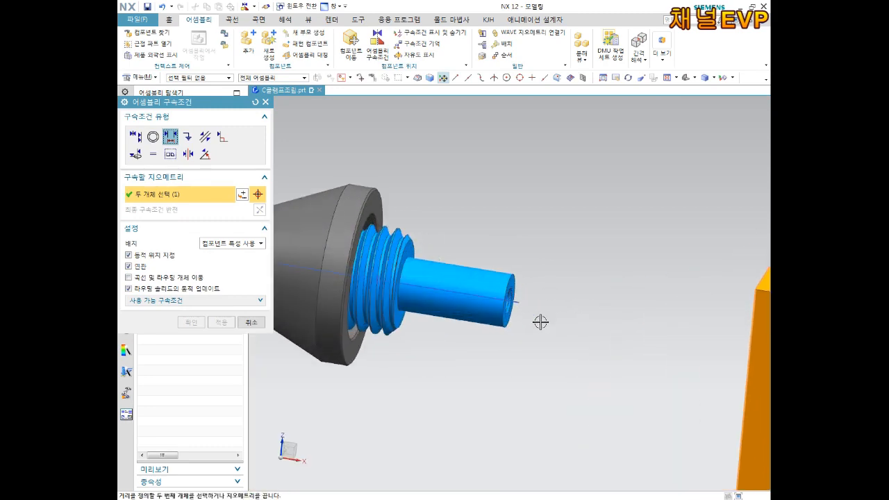
{"action": "left_click", "coordinate": [511, 272]}
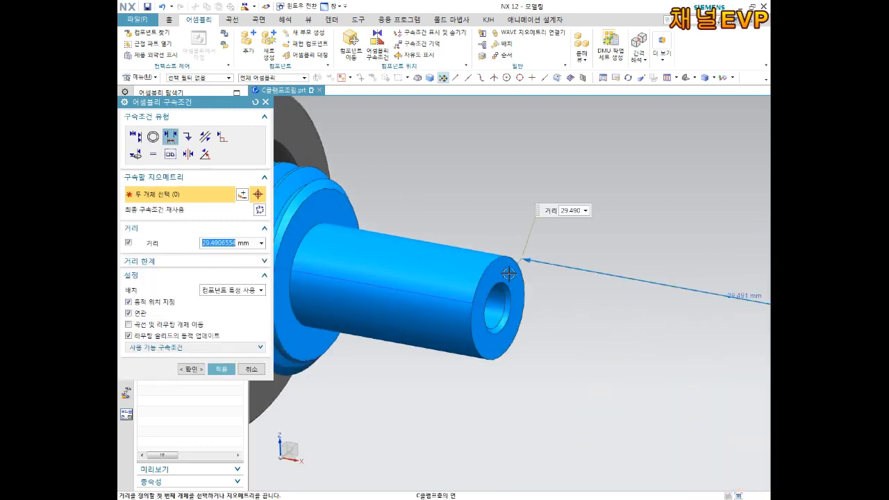
- Set the distance between the screw tip and the fixed jaw to 30 mm and confirm the constraint
{"action": "scroll", "coordinate": [573, 308], "scroll_direction": "down", "scroll_amount": 2}
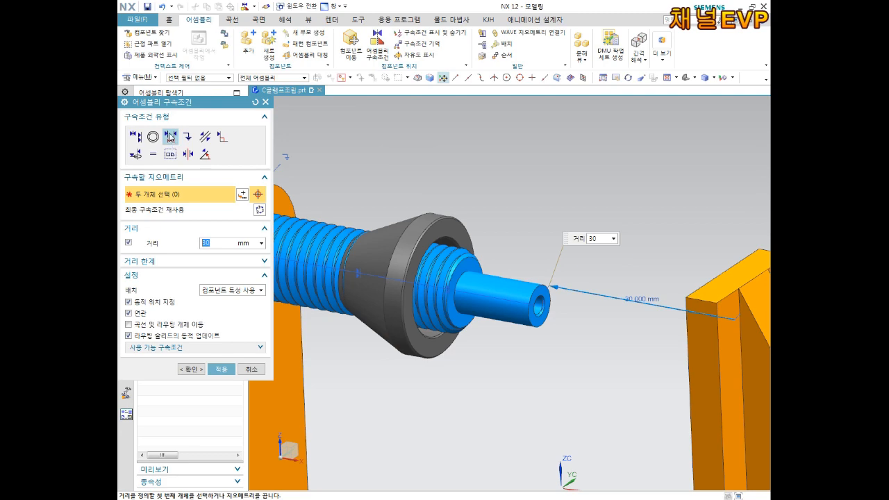
{"action": "scroll", "coordinate": [548, 283], "scroll_direction": "down", "scroll_amount": 3}
{"action": "middle_click_drag", "start_coordinate": [591, 304], "coordinate": [507, 305]}
{"action": "scroll", "coordinate": [695, 332], "scroll_direction": "up", "scroll_amount": 3}
{"action": "scroll", "coordinate": [671, 307], "scroll_direction": "down", "scroll_amount": 2}
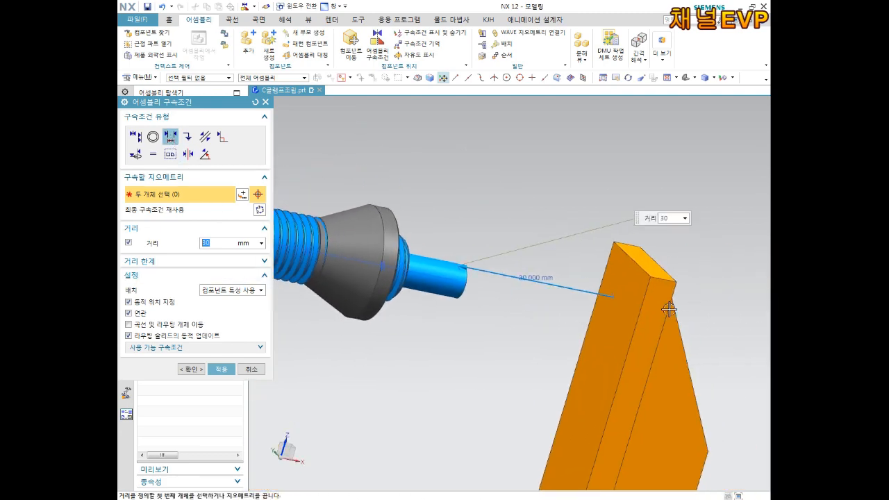
{"action": "middle_click_drag", "start_coordinate": [520, 238], "coordinate": [441, 255]}
{"action": "scroll", "coordinate": [434, 266], "scroll_direction": "up", "scroll_amount": 2}
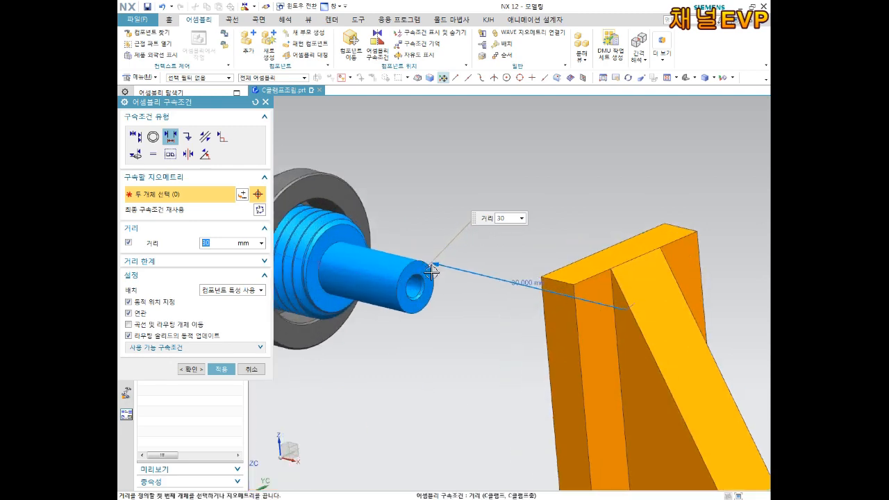
{"action": "left_click", "coordinate": [189, 370]}
- Move the conical pad dynamically along the screw axis towards the fixed jaw, to about X -48.9, and confirm the move
{"action": "middle_click_drag", "start_coordinate": [330, 306], "coordinate": [499, 299]}
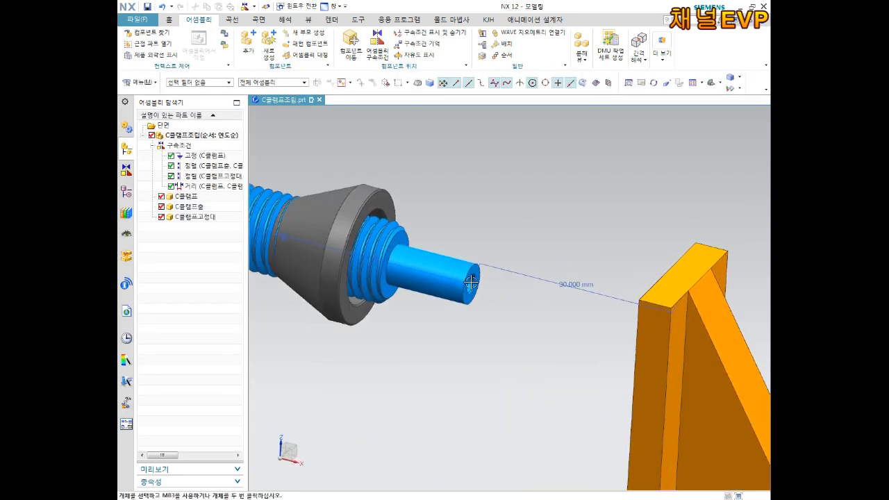
{"action": "left_click", "coordinate": [352, 44]}
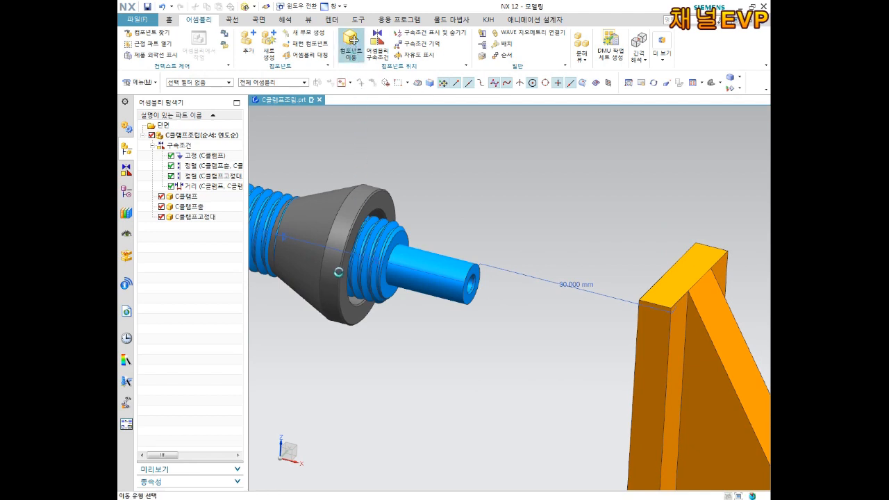
{"action": "left_click", "coordinate": [354, 191]}
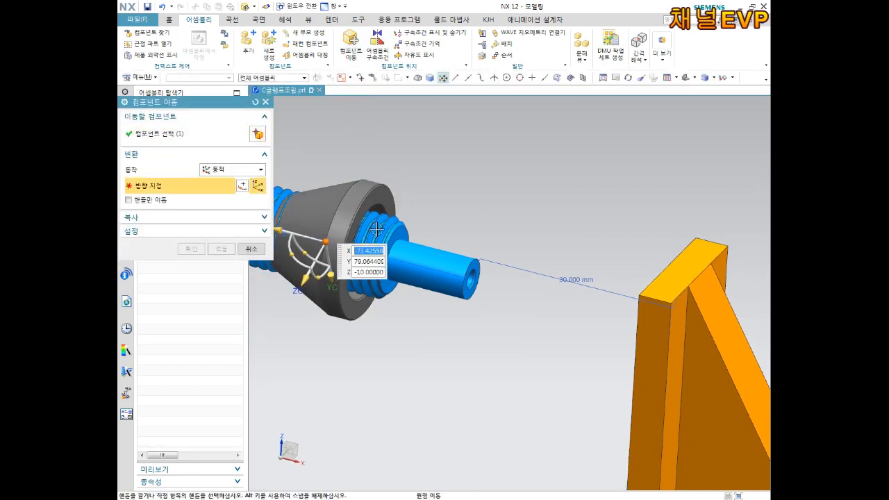
{"action": "left_click_drag", "start_coordinate": [281, 232], "coordinate": [441, 249]}
{"action": "middle_click_drag", "start_coordinate": [472, 346], "coordinate": [491, 337]}
{"action": "scroll", "coordinate": [479, 326], "scroll_direction": "up", "scroll_amount": 5}
{"action": "middle_click_drag", "start_coordinate": [461, 256], "coordinate": [420, 261]}
{"action": "scroll", "coordinate": [421, 261], "scroll_direction": "down", "scroll_amount": 5}
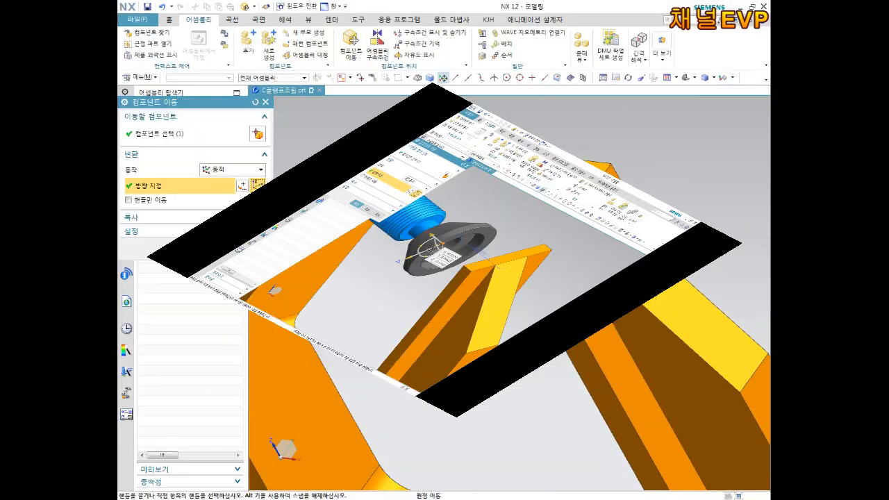
{"action": "middle_click_drag", "start_coordinate": [418, 256], "coordinate": [401, 259]}
{"action": "scroll", "coordinate": [399, 243], "scroll_direction": "down", "scroll_amount": 4}
{"action": "scroll", "coordinate": [380, 191], "scroll_direction": "up", "scroll_amount": 4}
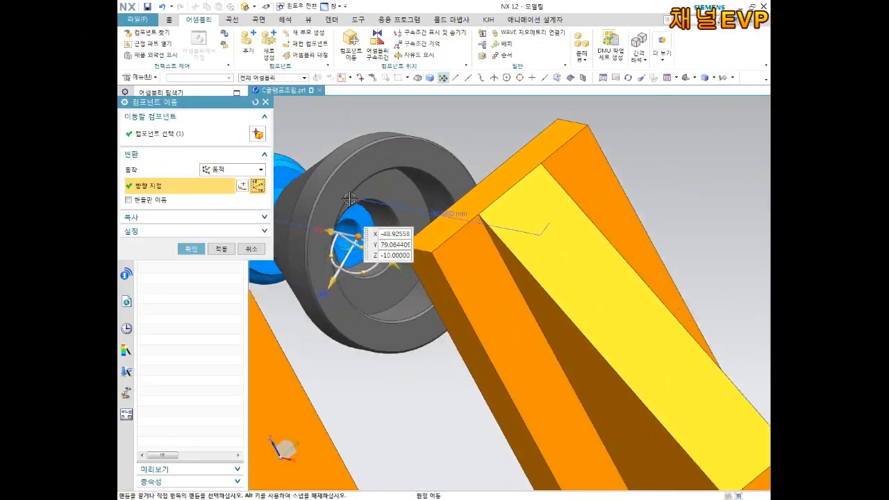
{"action": "scroll", "coordinate": [396, 204], "scroll_direction": "down", "scroll_amount": 4}
{"action": "middle_click_drag", "start_coordinate": [373, 273], "coordinate": [403, 298]}
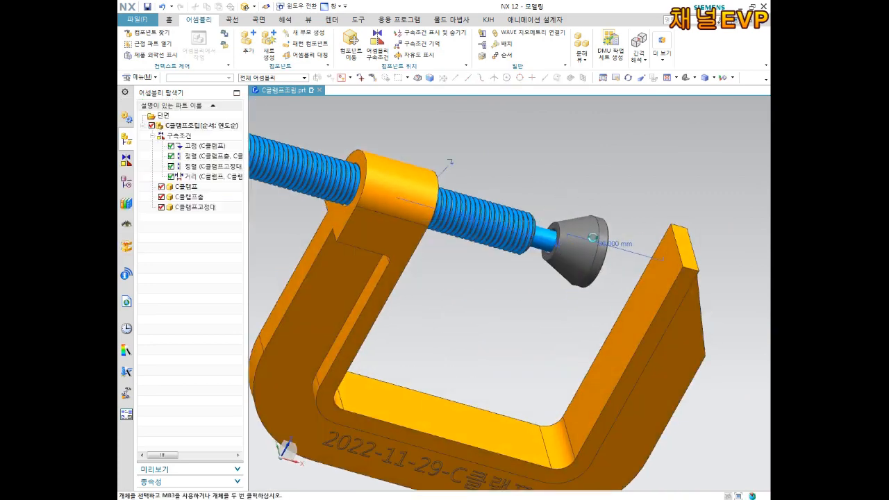
- Move the conical pad farther along the screw axis, just beyond the screw tip, and confirm
{"action": "scroll", "coordinate": [592, 238], "scroll_direction": "up", "scroll_amount": 4}
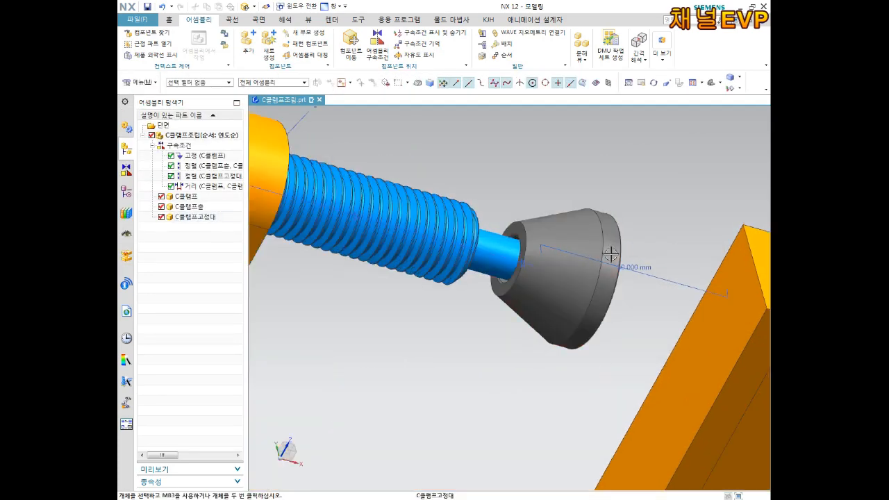
{"action": "left_click", "coordinate": [351, 44]}
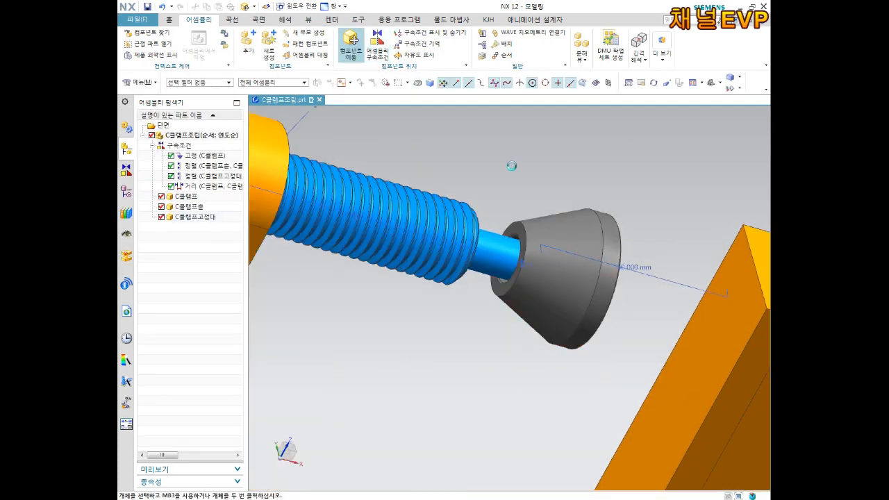
{"action": "left_click", "coordinate": [552, 210]}
{"action": "left_click_drag", "start_coordinate": [505, 257], "coordinate": [547, 251]}
{"action": "middle_click", "coordinate": [547, 251]}
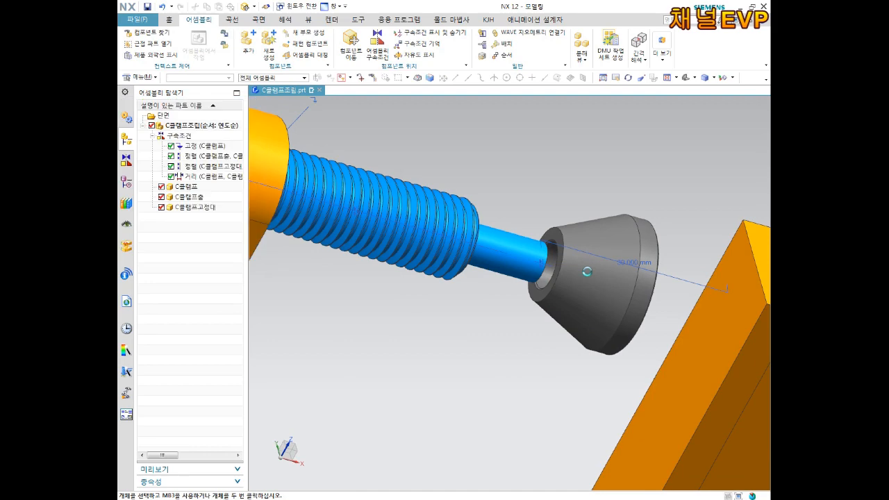
- Try a touch constraint between the pad's narrow end face and the screw's shoulder, and discard the unapplied changes
{"action": "scroll", "coordinate": [527, 240], "scroll_direction": "up", "scroll_amount": 4}
{"action": "middle_click_drag", "start_coordinate": [527, 239], "coordinate": [314, 187]}
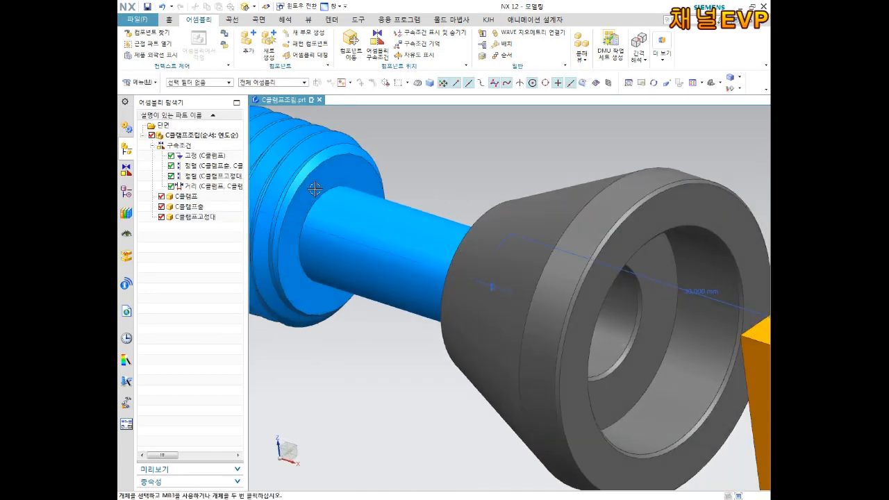
{"action": "scroll", "coordinate": [402, 172], "scroll_direction": "down", "scroll_amount": 2}
{"action": "middle_click_drag", "start_coordinate": [401, 172], "coordinate": [388, 111]}
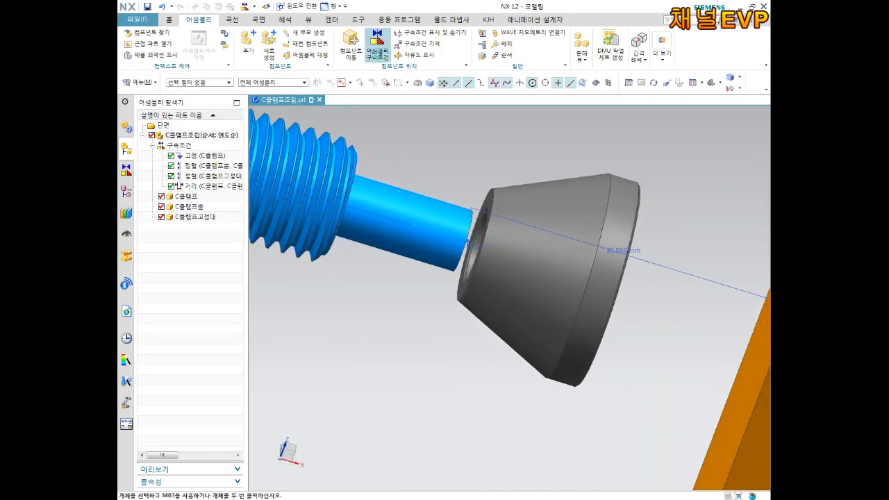
{"action": "left_click", "coordinate": [377, 47]}
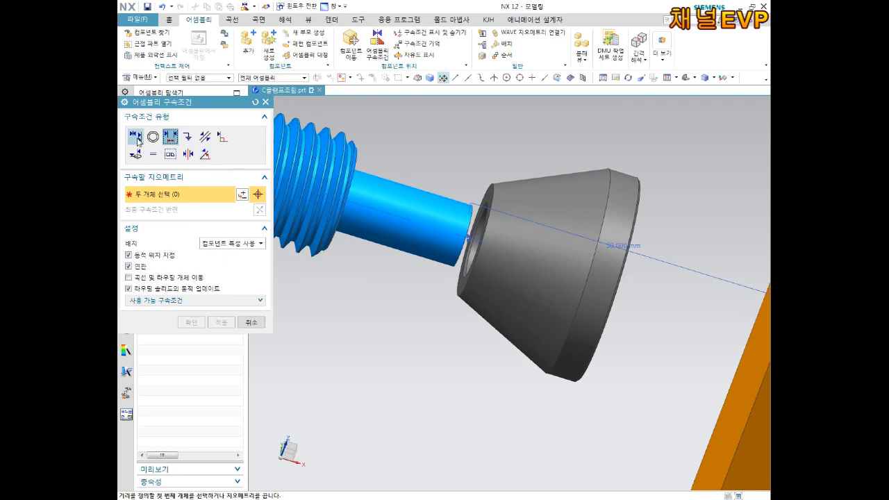
{"action": "left_click", "coordinate": [135, 137]}
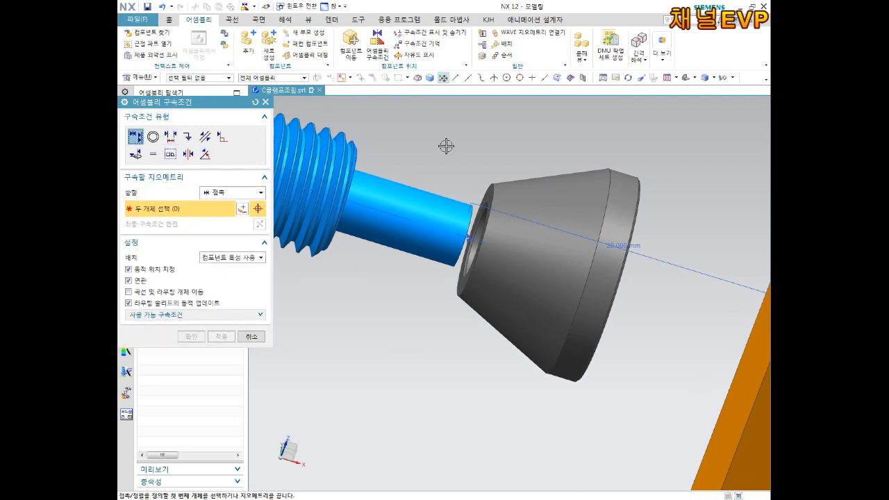
{"action": "middle_click_drag", "start_coordinate": [496, 152], "coordinate": [359, 165]}
{"action": "left_click", "coordinate": [490, 195]}
{"action": "left_click", "coordinate": [336, 157]}
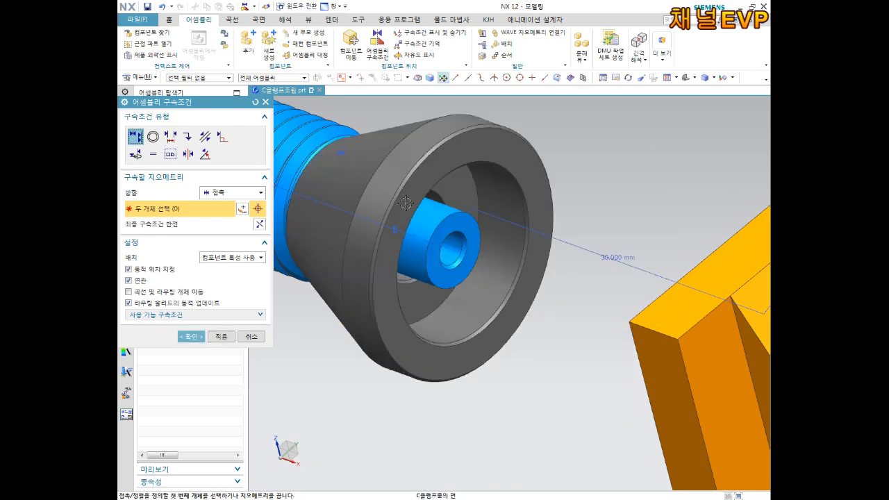
{"action": "middle_click_drag", "start_coordinate": [482, 240], "coordinate": [448, 217]}
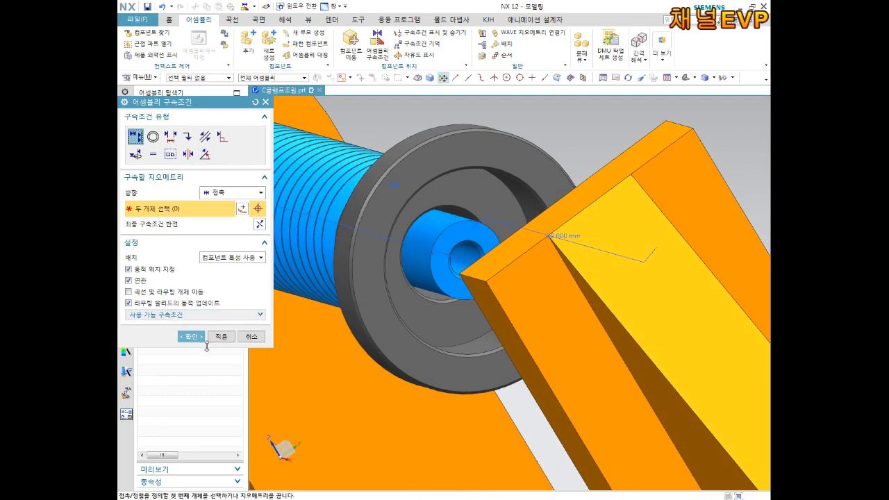
{"action": "left_click", "coordinate": [252, 337]}
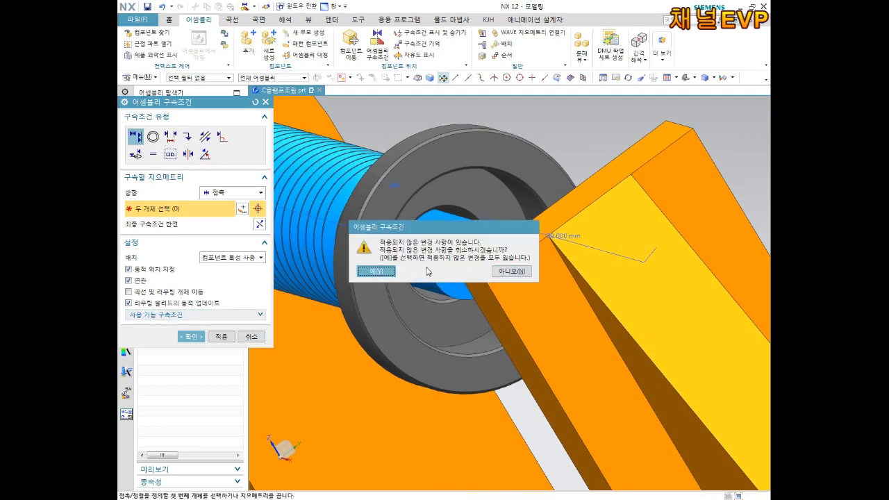
{"action": "left_click", "coordinate": [385, 272]}
{"action": "scroll", "coordinate": [466, 262], "scroll_direction": "down", "scroll_amount": 3}
{"action": "middle_click_drag", "start_coordinate": [468, 261], "coordinate": [487, 274]}
{"action": "scroll", "coordinate": [522, 321], "scroll_direction": "up", "scroll_amount": 3}
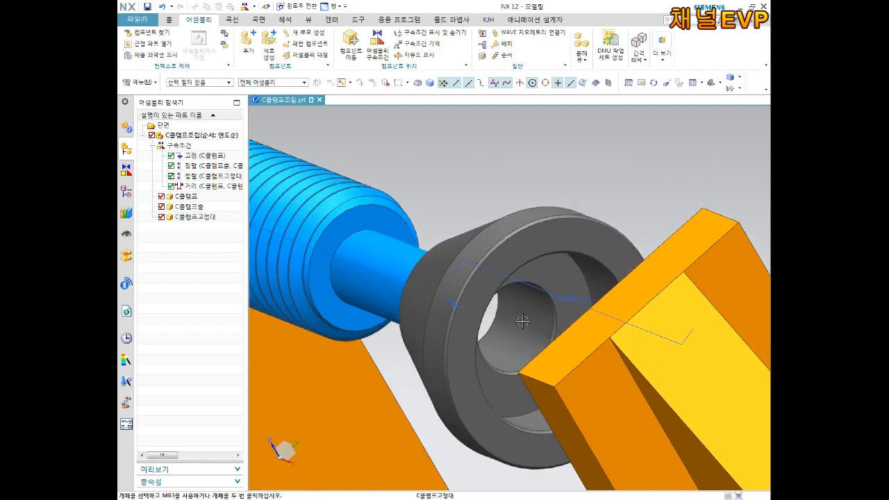
{"action": "middle_click_drag", "start_coordinate": [561, 252], "coordinate": [456, 230]}
{"action": "scroll", "coordinate": [520, 283], "scroll_direction": "down", "scroll_amount": 2}
{"action": "left_click", "coordinate": [378, 46]}
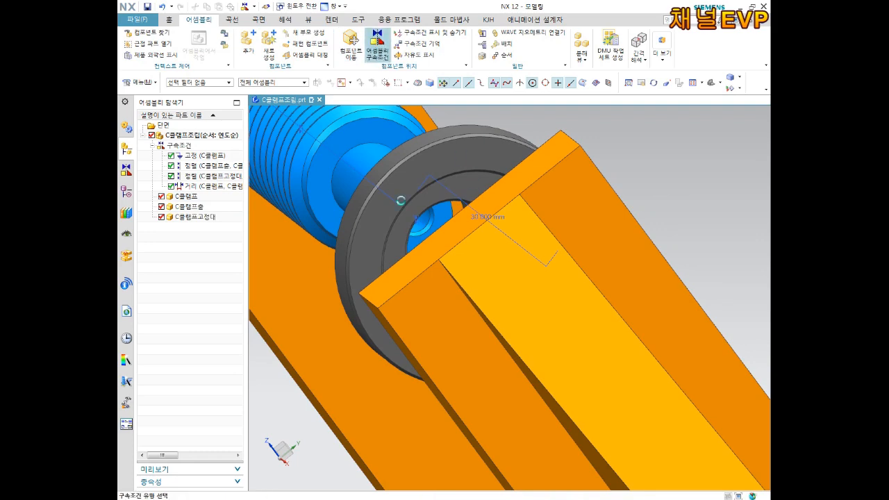
{"action": "scroll", "coordinate": [443, 224], "scroll_direction": "up", "scroll_amount": 2}
{"action": "key", "text": "Escape"}
- Create a touch constraint between the conical pad's inner recess face and the end face of the screw tip
{"action": "left_click", "coordinate": [377, 45]}
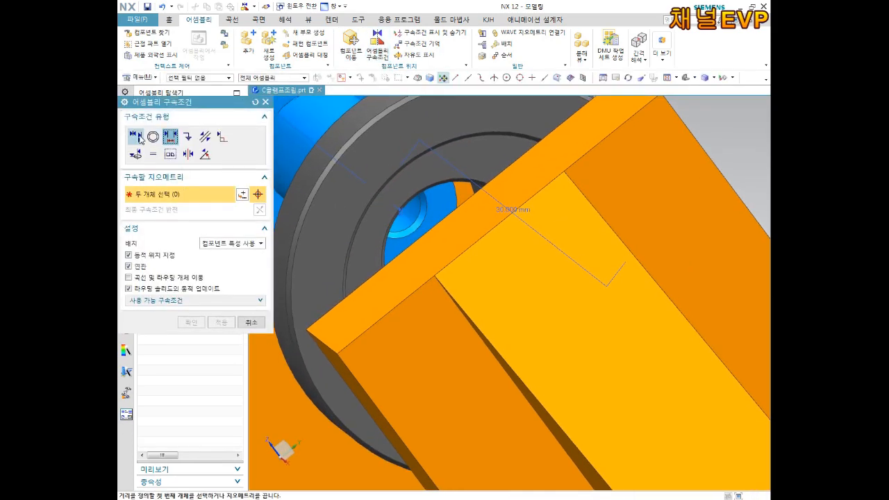
{"action": "left_click", "coordinate": [137, 136]}
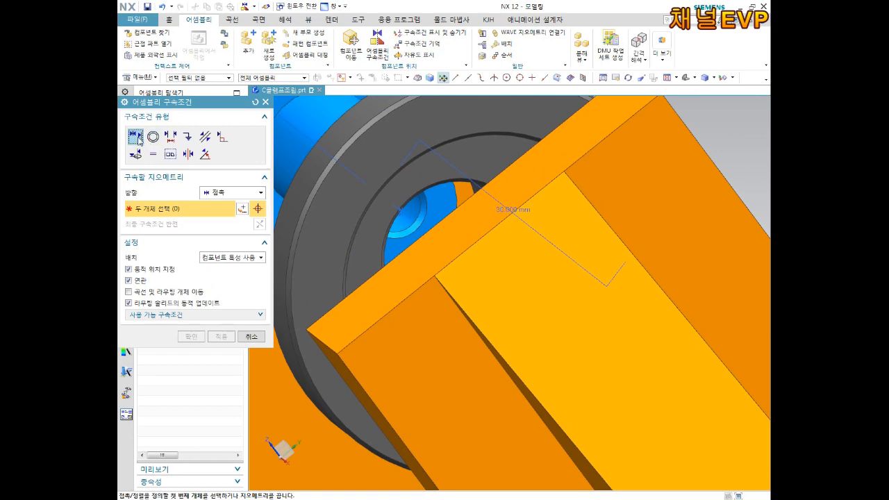
{"action": "middle_click_drag", "start_coordinate": [300, 182], "coordinate": [323, 182]}
{"action": "scroll", "coordinate": [415, 207], "scroll_direction": "down", "scroll_amount": 4}
{"action": "scroll", "coordinate": [704, 189], "scroll_direction": "up", "scroll_amount": 3}
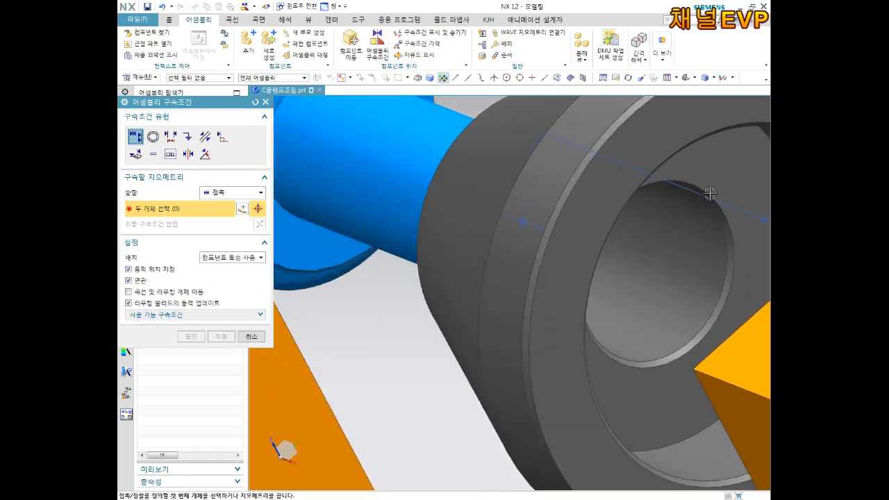
{"action": "left_click", "coordinate": [705, 189]}
{"action": "scroll", "coordinate": [657, 207], "scroll_direction": "up", "scroll_amount": 2}
{"action": "middle_click_drag", "start_coordinate": [657, 207], "coordinate": [646, 202]}
{"action": "left_click", "coordinate": [540, 207]}
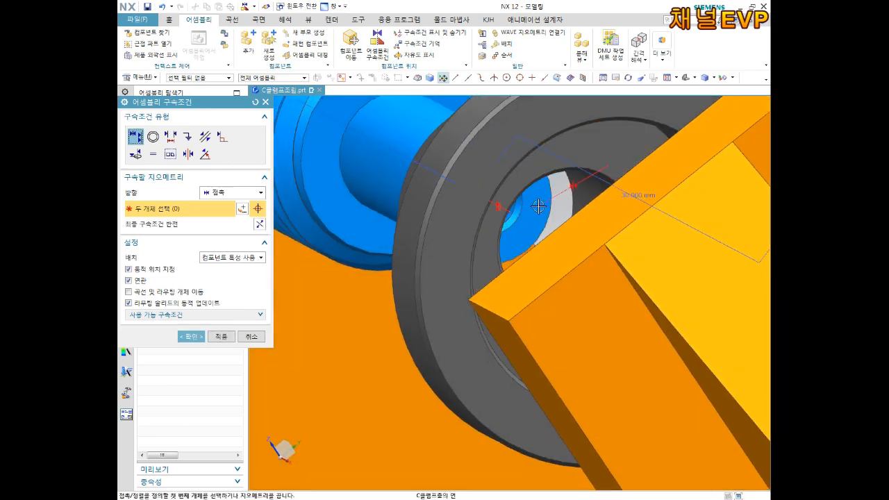
- Reverse the touch constraint so the pad sits over the screw tip with its wide end facing the fixed jaw, and confirm it
{"action": "left_click", "coordinate": [260, 227]}
{"action": "scroll", "coordinate": [393, 290], "scroll_direction": "down", "scroll_amount": 3}
{"action": "middle_click_drag", "start_coordinate": [393, 290], "coordinate": [424, 290]}
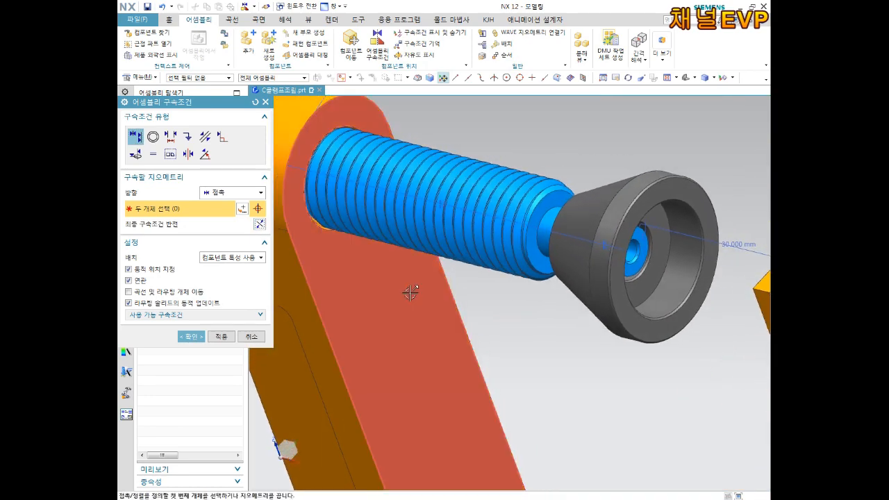
{"action": "left_click", "coordinate": [191, 336]}
- Examine how the conical pad sits on the screw tip, from the side and from inside its recess
{"action": "scroll", "coordinate": [591, 288], "scroll_direction": "up", "scroll_amount": 4}
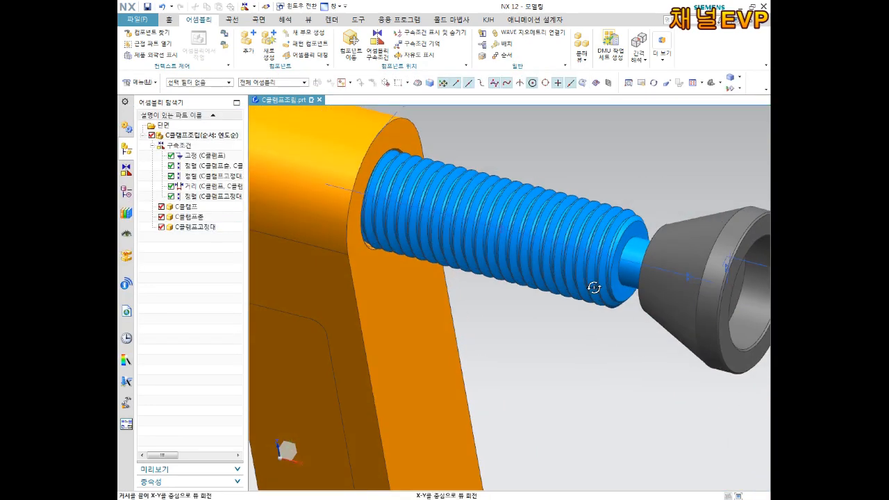
{"action": "middle_click_drag", "start_coordinate": [664, 259], "coordinate": [363, 260], "text": "shift"}
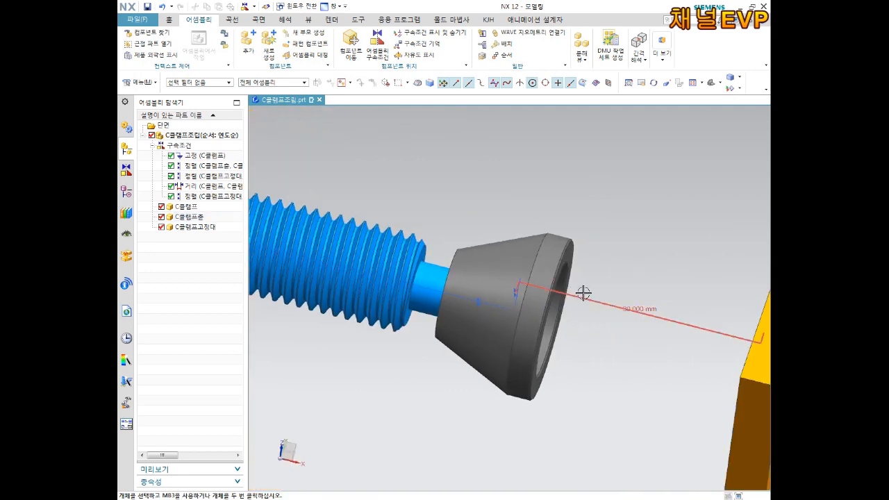
{"action": "scroll", "coordinate": [488, 283], "scroll_direction": "down", "scroll_amount": 3}
{"action": "middle_click_drag", "start_coordinate": [567, 306], "coordinate": [481, 307]}
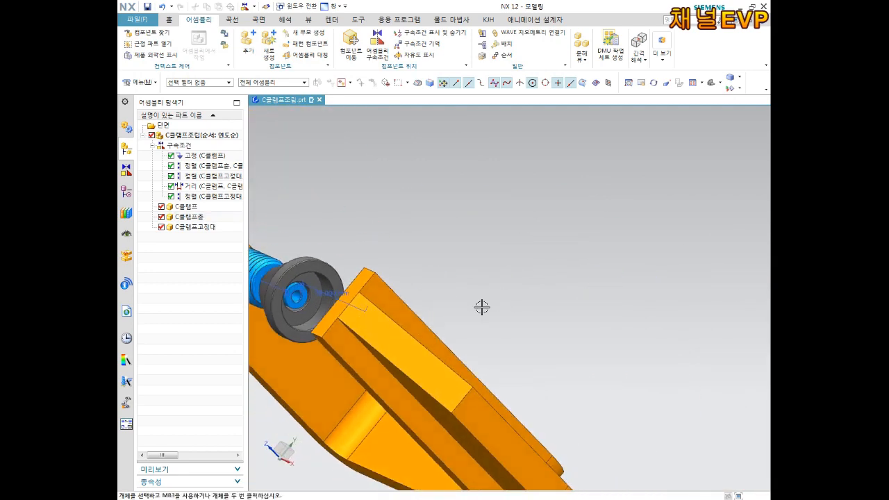
{"action": "scroll", "coordinate": [343, 310], "scroll_direction": "up", "scroll_amount": 3}
{"action": "scroll", "coordinate": [332, 303], "scroll_direction": "up", "scroll_amount": 2}
{"action": "middle_click_drag", "start_coordinate": [332, 303], "coordinate": [548, 297], "text": "shift"}
{"action": "scroll", "coordinate": [395, 270], "scroll_direction": "up", "scroll_amount": 4}
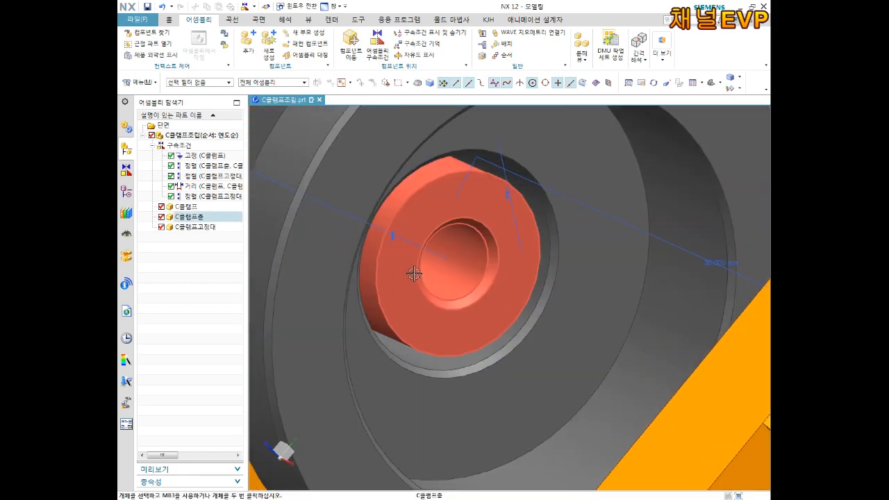
{"action": "scroll", "coordinate": [431, 297], "scroll_direction": "down", "scroll_amount": 4}
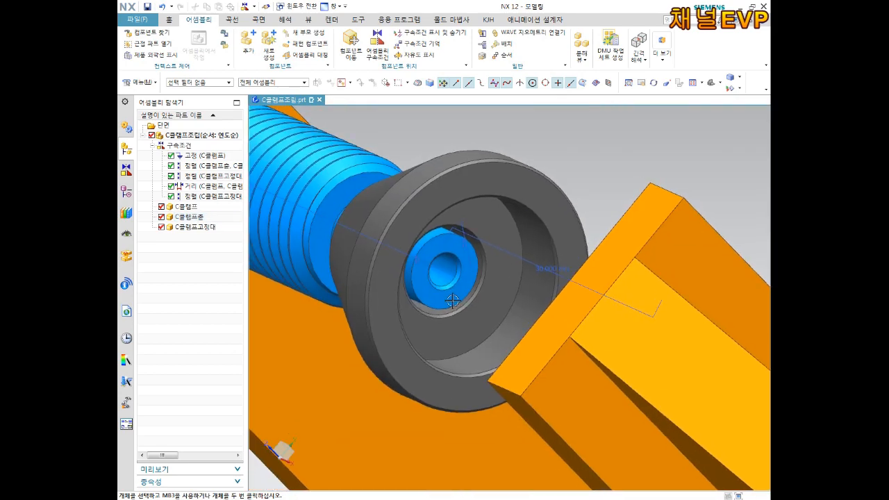
- Start a new touch/align assembly constraint with the inside of the pad's recess in view
{"action": "scroll", "coordinate": [430, 313], "scroll_direction": "down", "scroll_amount": 2}
{"action": "middle_click_drag", "start_coordinate": [425, 312], "coordinate": [541, 323]}
{"action": "scroll", "coordinate": [548, 278], "scroll_direction": "up", "scroll_amount": 2}
{"action": "scroll", "coordinate": [551, 203], "scroll_direction": "up", "scroll_amount": 1}
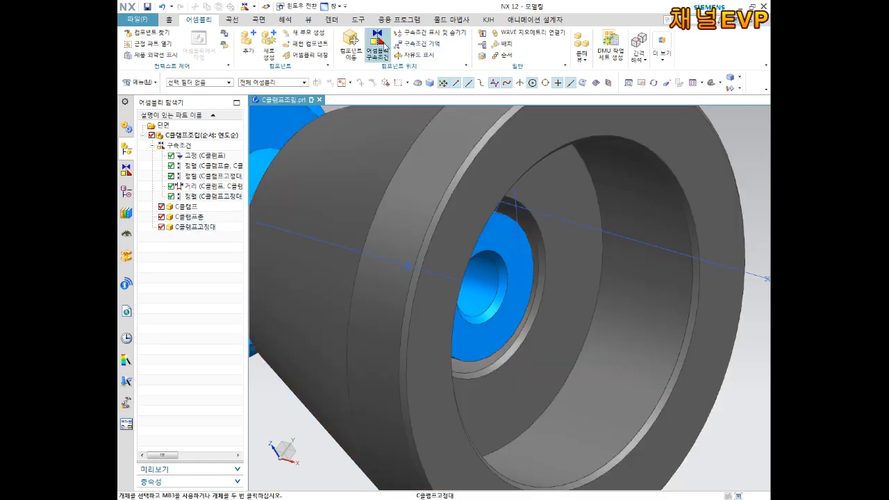
{"action": "left_click", "coordinate": [377, 46]}
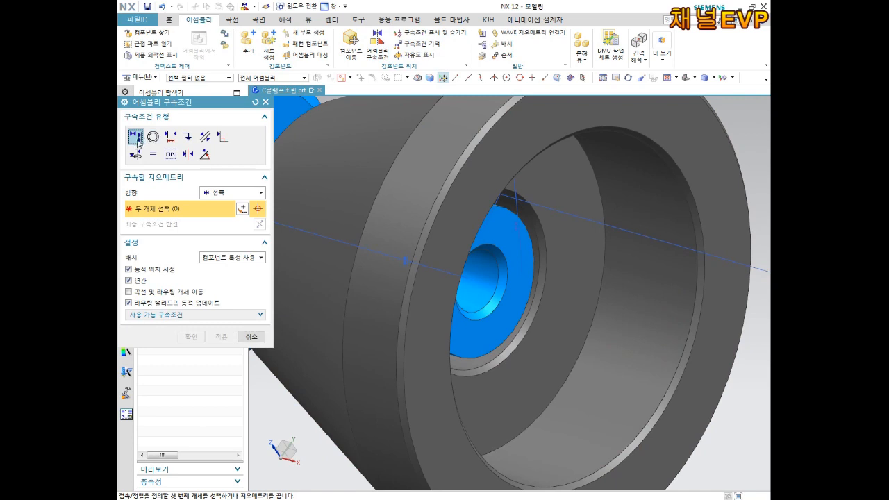